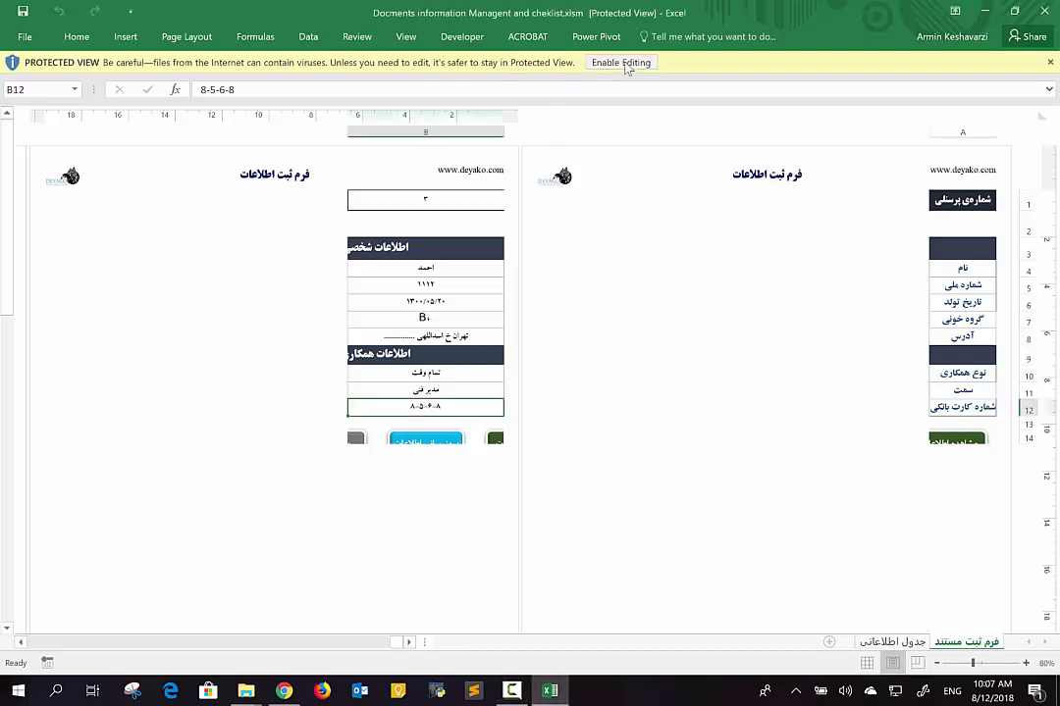
Enable editing on the Protected View bar and enable the workbook's macro content
{"action": "left_click", "coordinate": [626, 63]}
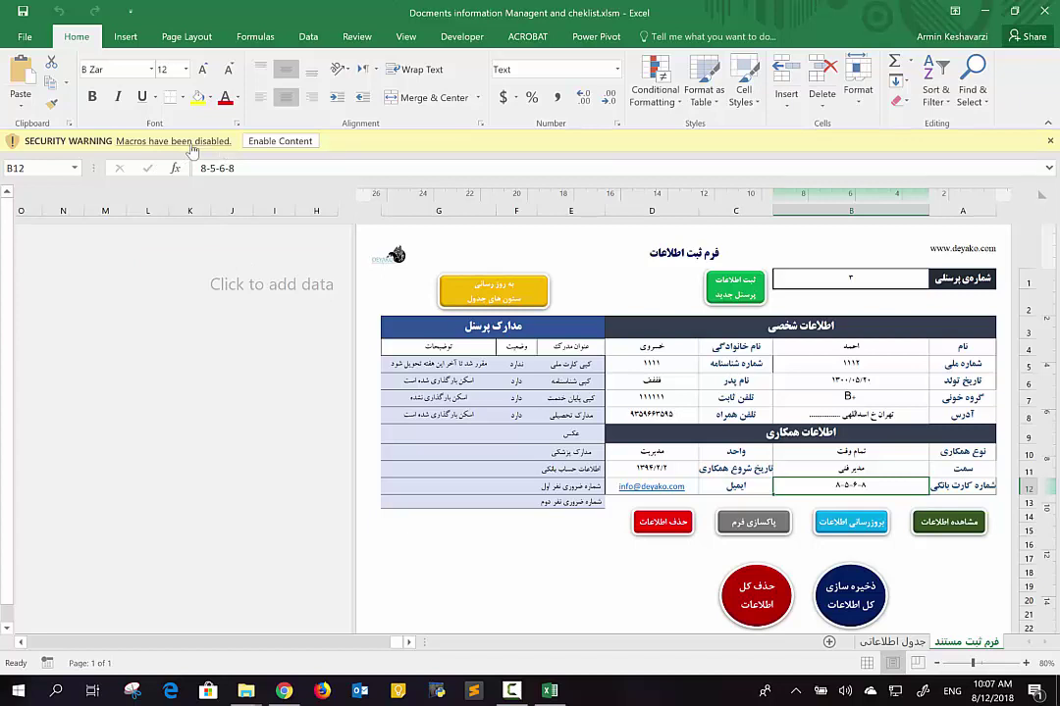
{"action": "left_click", "coordinate": [280, 141]}
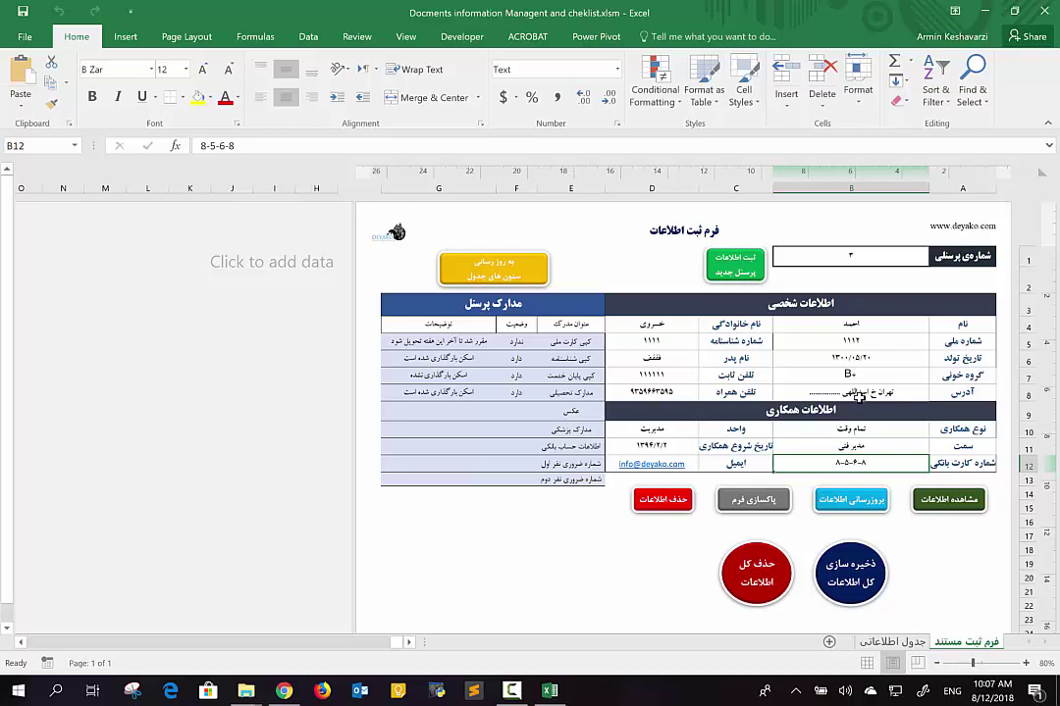
{"action": "left_click", "coordinate": [904, 642]}
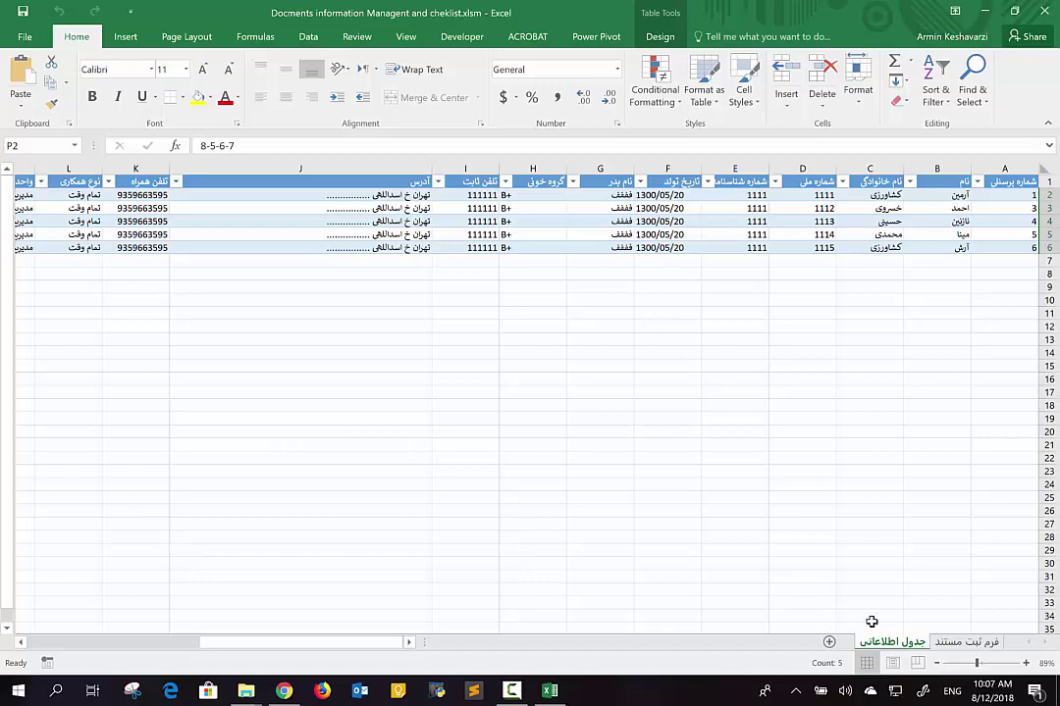
{"action": "left_click", "coordinate": [954, 645]}
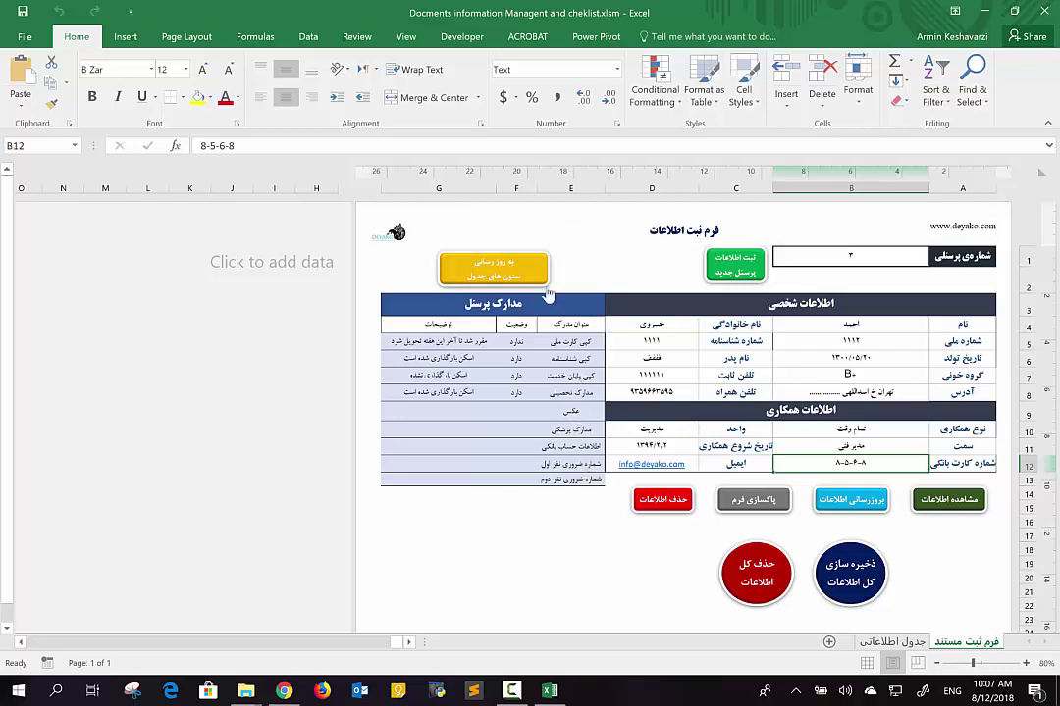
{"action": "left_click", "coordinate": [891, 642]}
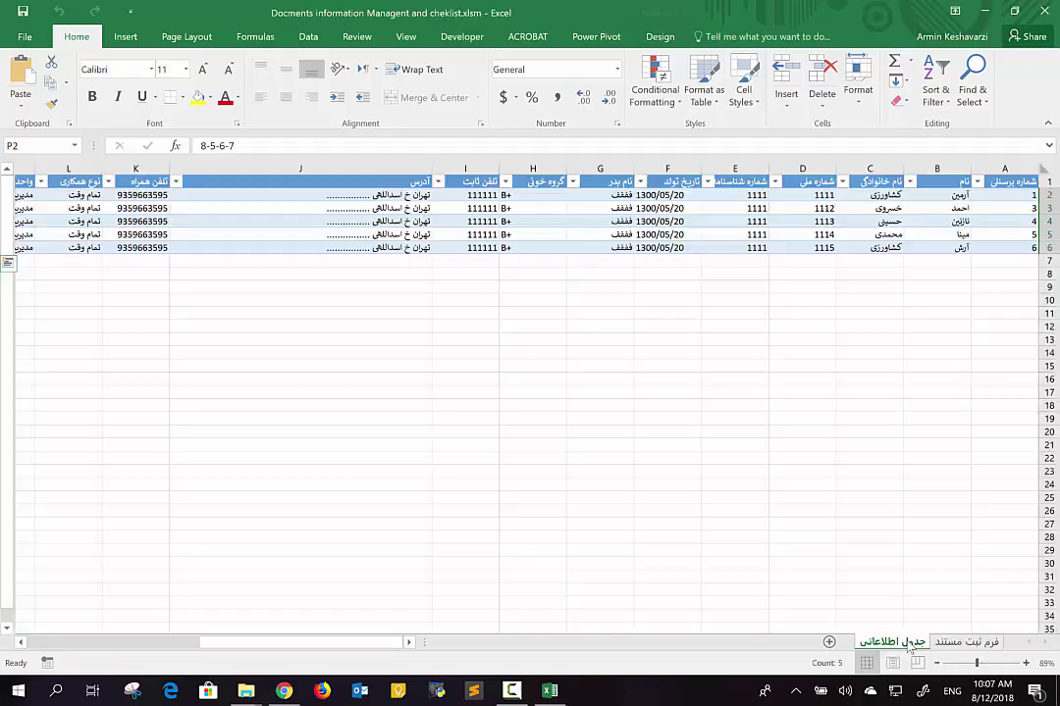
{"action": "left_click", "coordinate": [966, 642]}
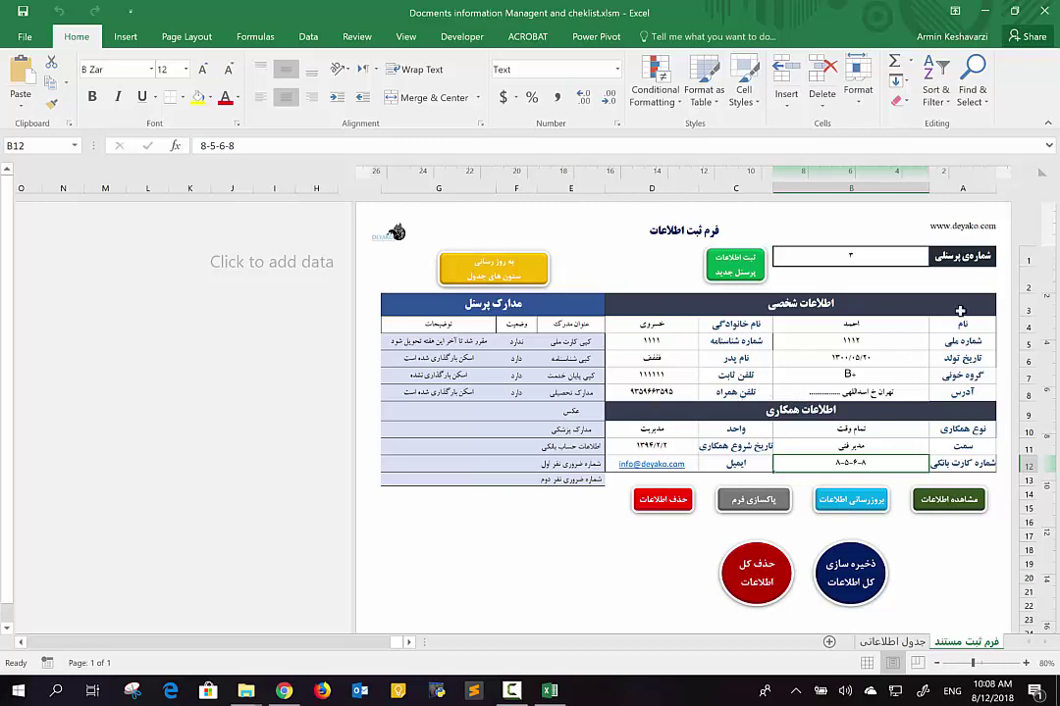
{"action": "left_click", "coordinate": [963, 257]}
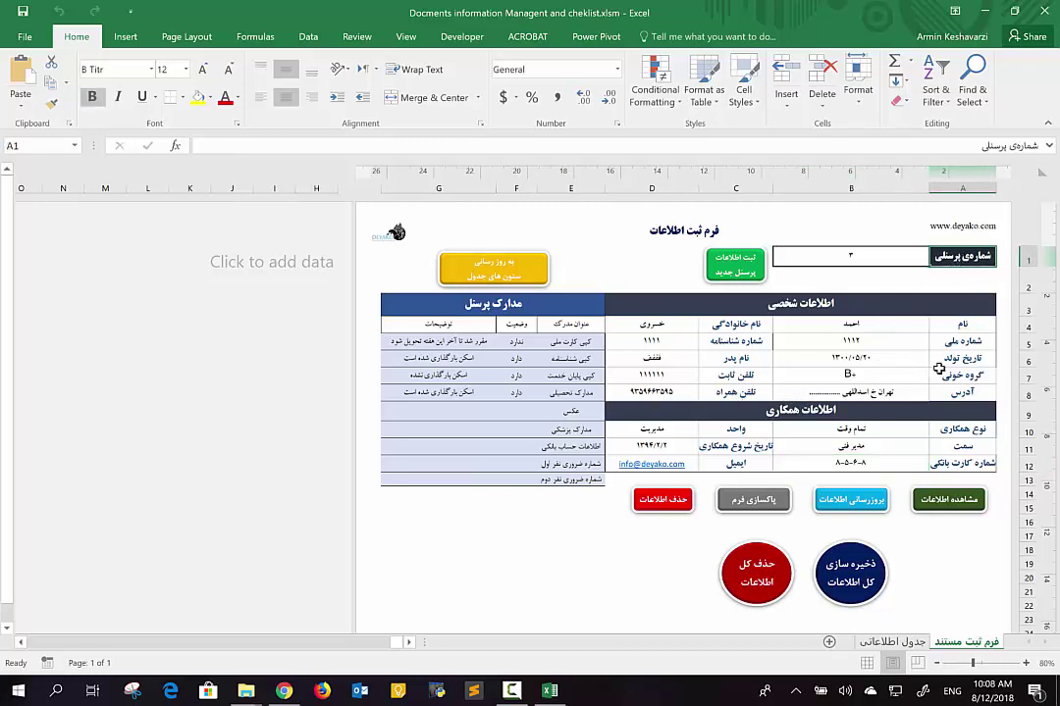
{"action": "left_click", "coordinate": [964, 344]}
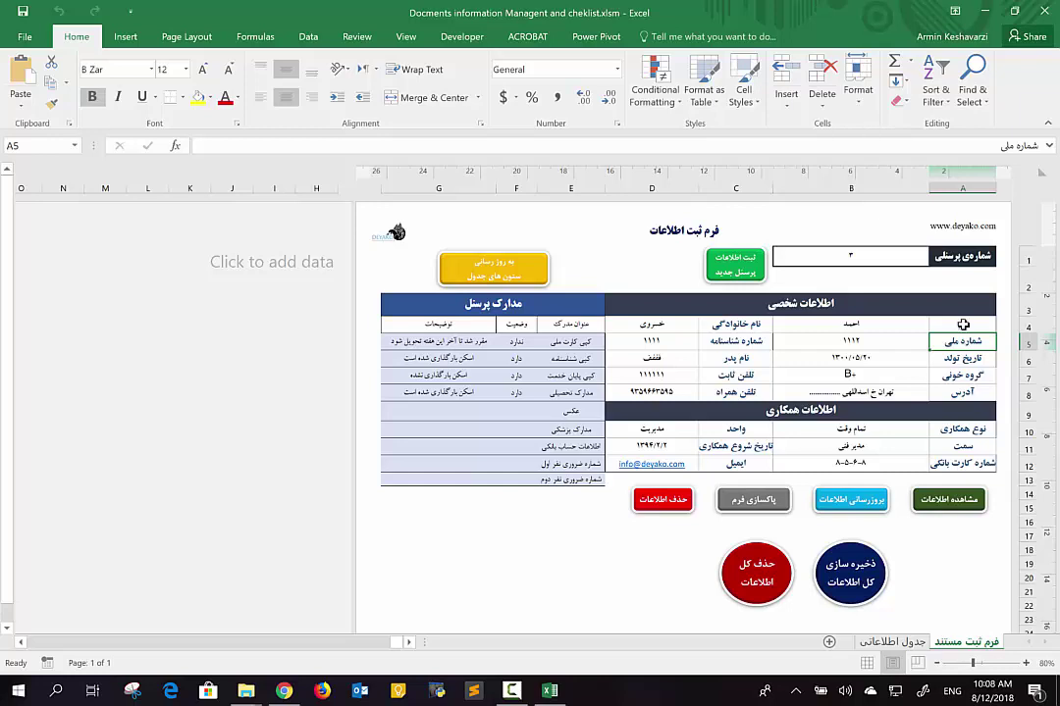
{"action": "left_click", "coordinate": [960, 258]}
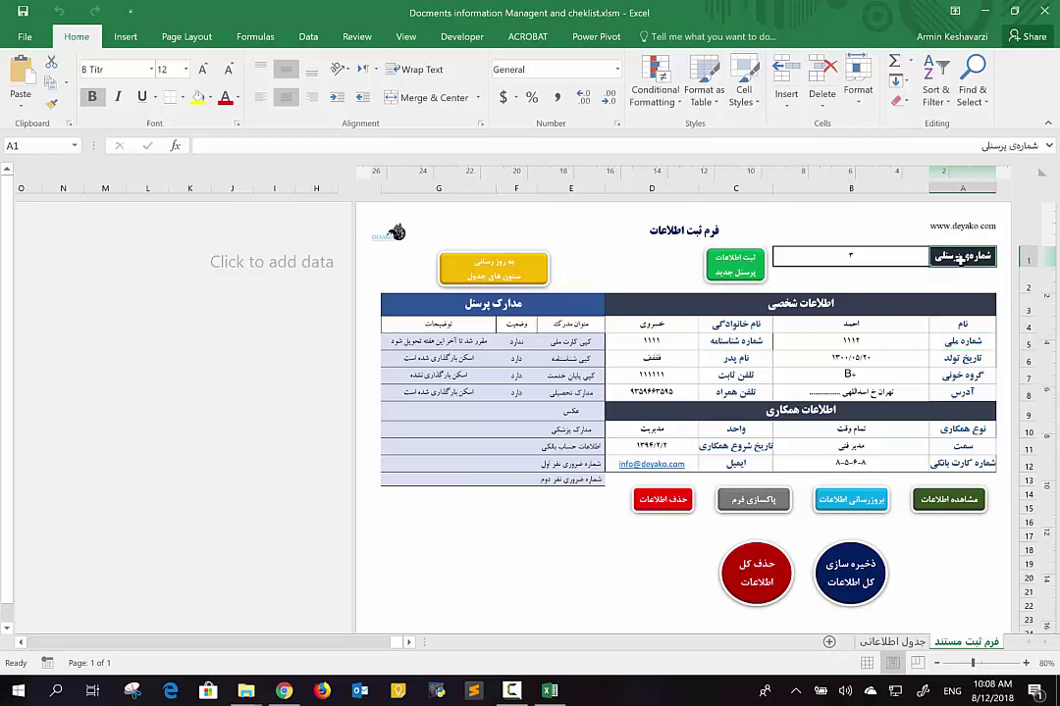
{"action": "left_click", "coordinate": [949, 347]}
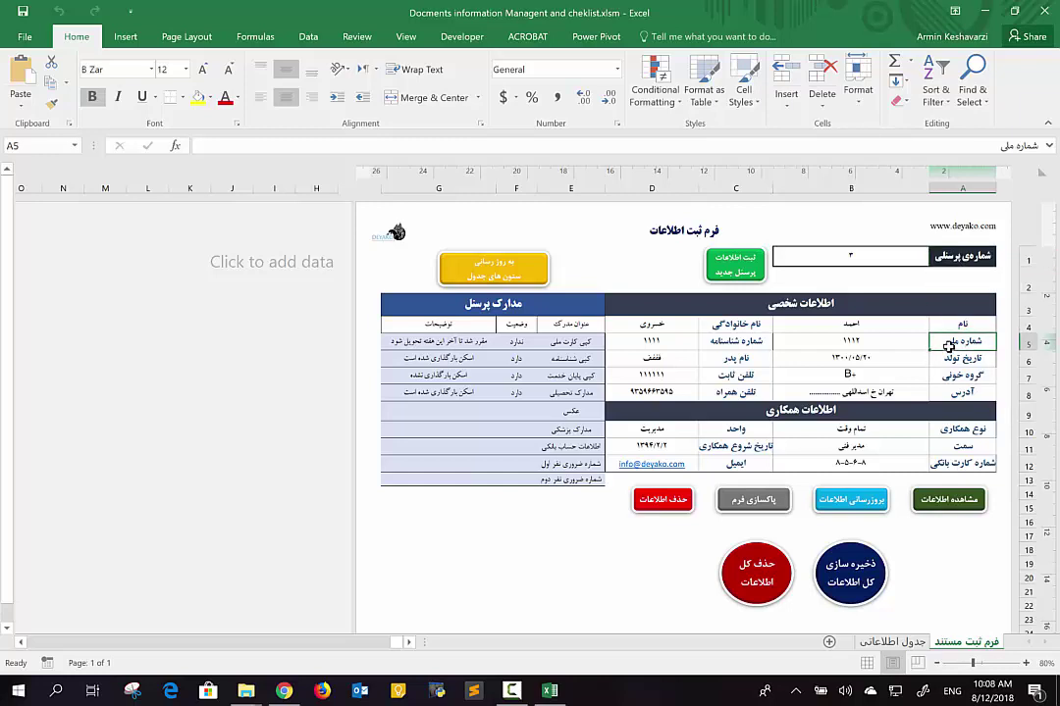
{"action": "left_click", "coordinate": [850, 341]}
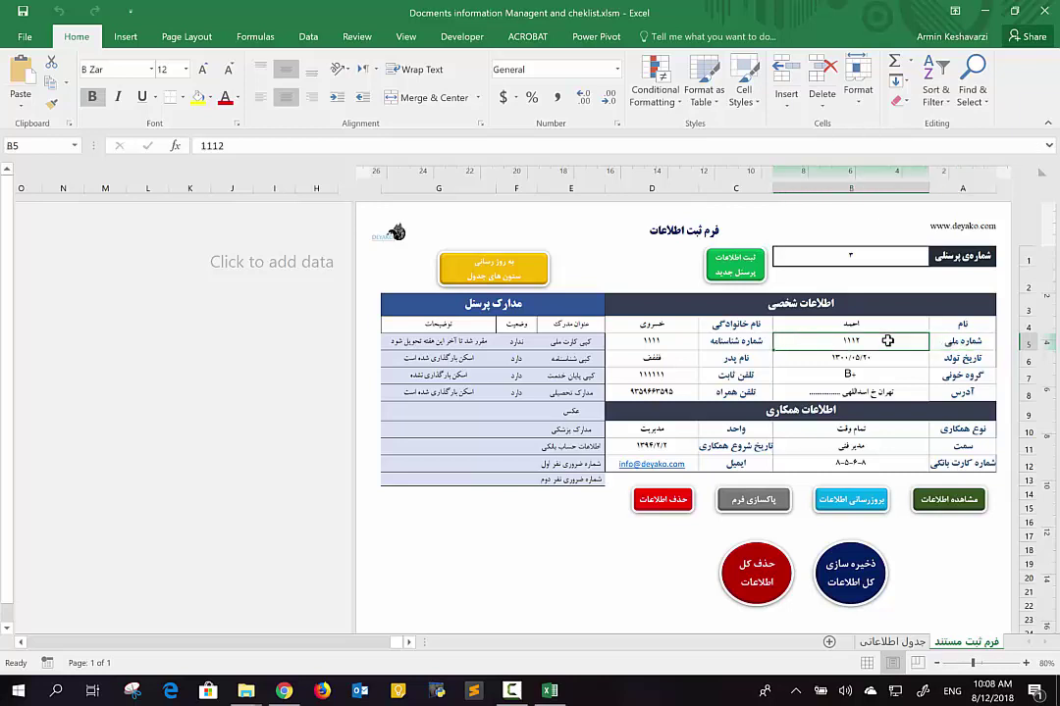
{"action": "left_click", "coordinate": [861, 255]}
{"action": "left_click", "coordinate": [857, 343]}
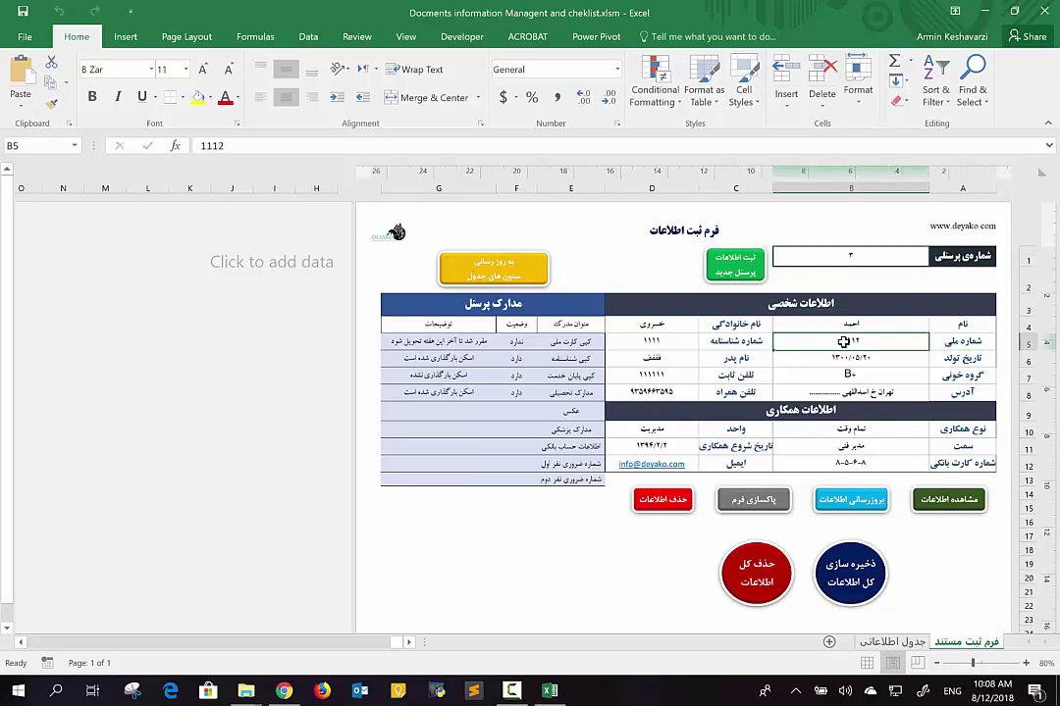
{"action": "left_click_drag", "start_coordinate": [952, 342], "coordinate": [910, 345]}
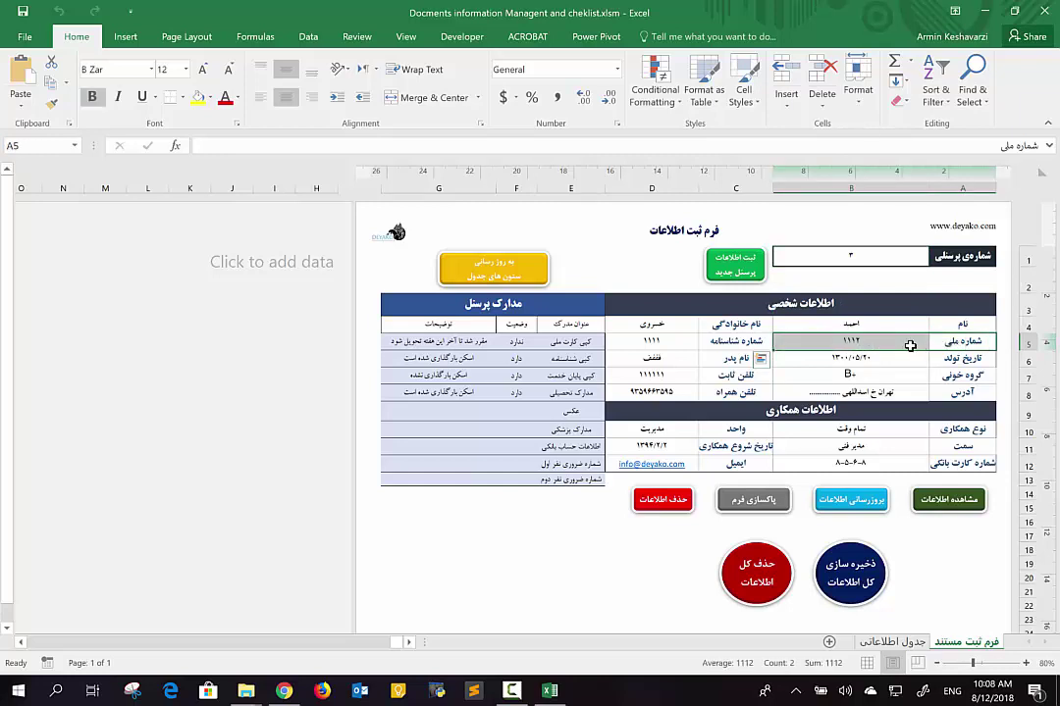
{"action": "left_click", "coordinate": [918, 255]}
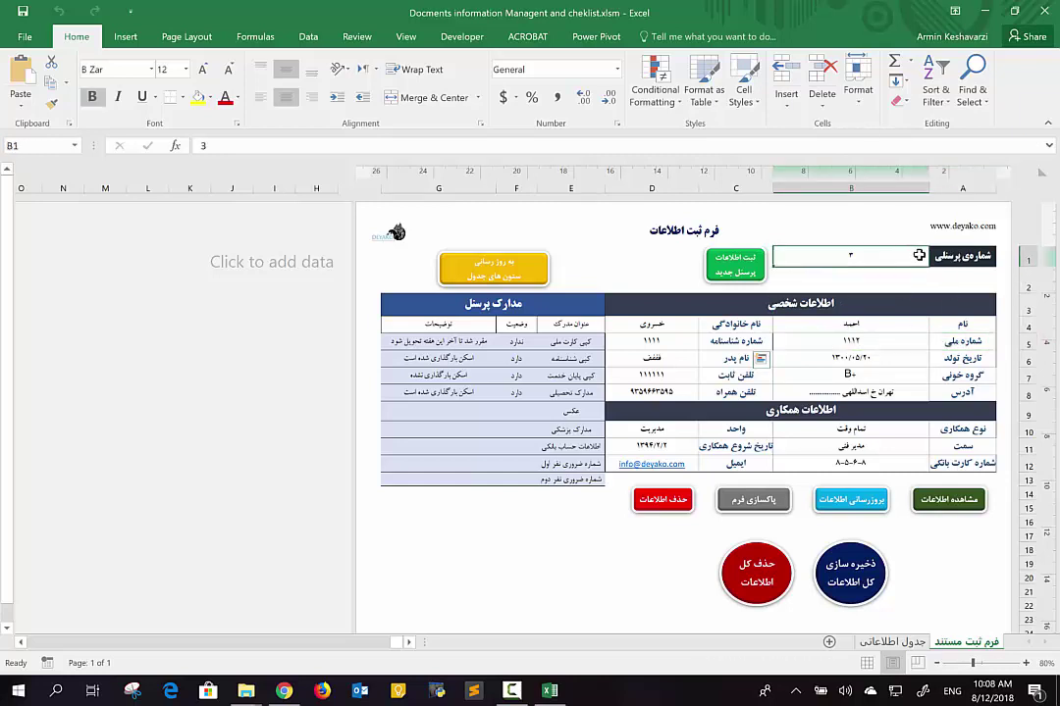
{"action": "mouse_move", "coordinate": [959, 324]}
{"action": "left_mouse_down"}
{"action": "mouse_move", "coordinate": [734, 413]}
{"action": "mouse_move", "coordinate": [819, 376]}
{"action": "left_mouse_up"}
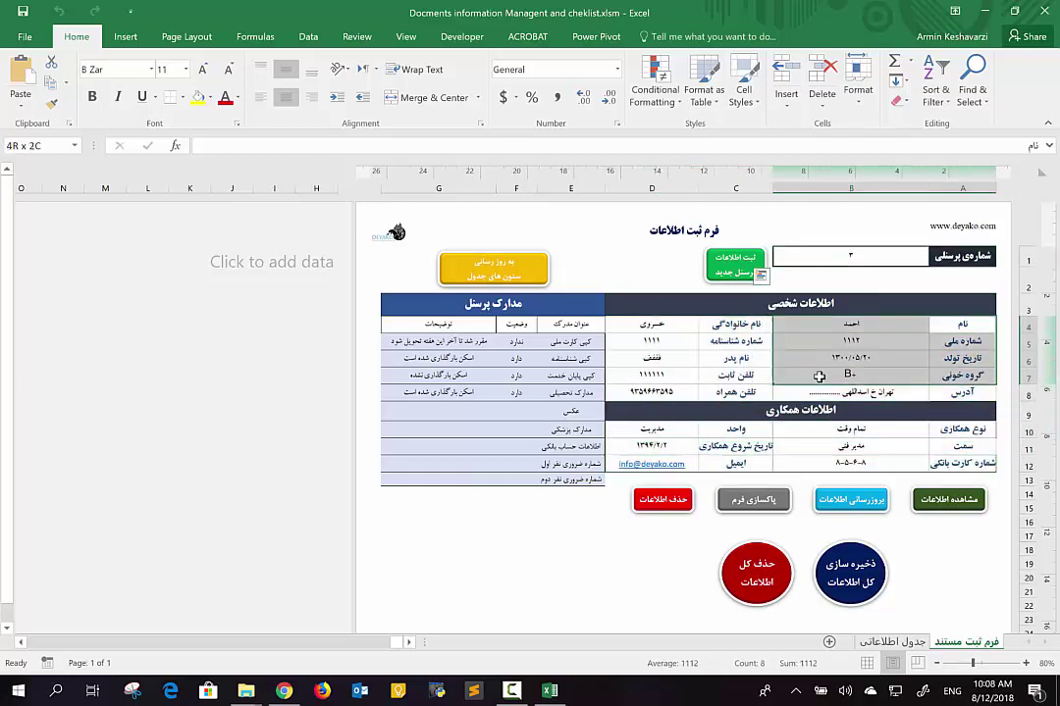
{"action": "left_click_drag", "start_coordinate": [819, 376], "coordinate": [943, 332]}
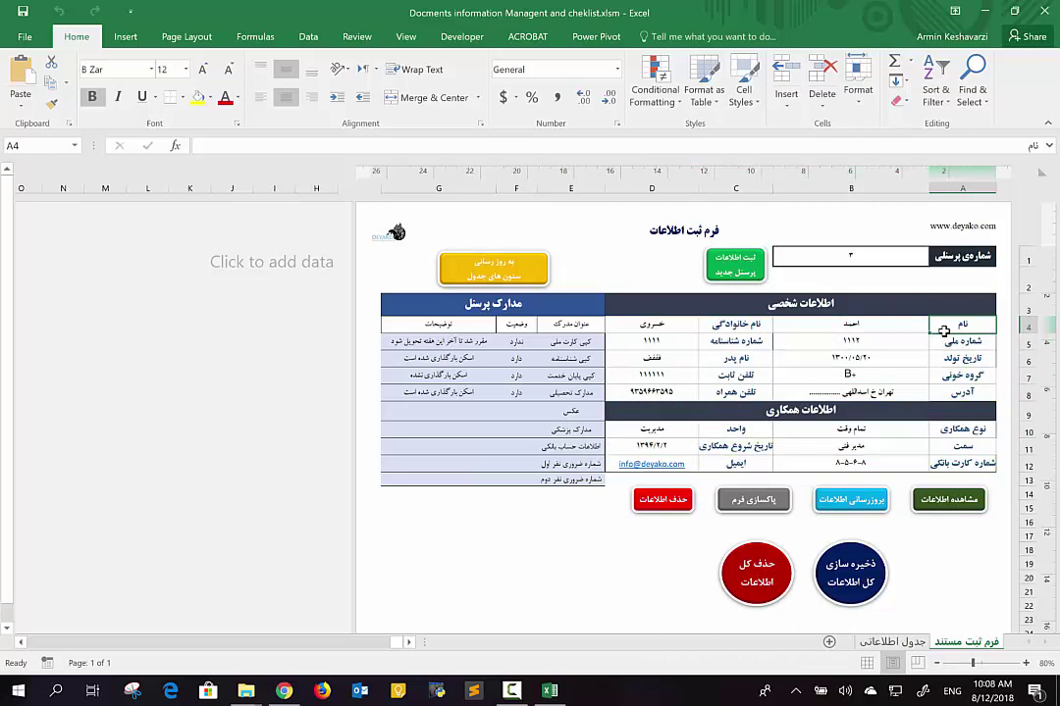
{"action": "left_click", "coordinate": [721, 327]}
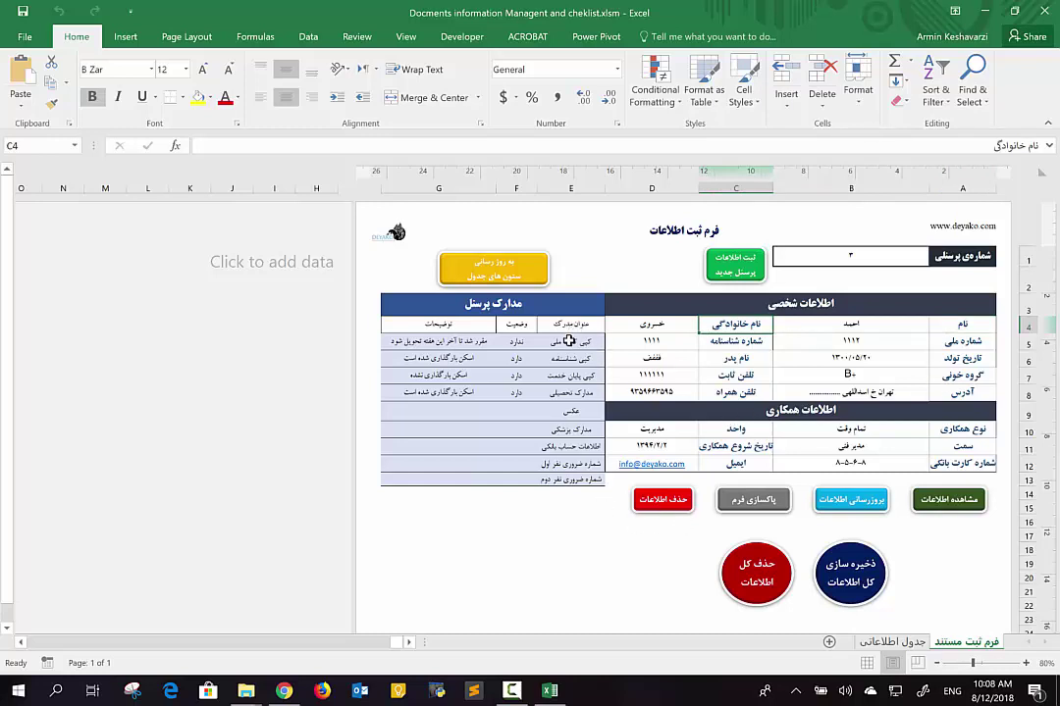
{"action": "left_click_drag", "start_coordinate": [569, 341], "coordinate": [554, 481]}
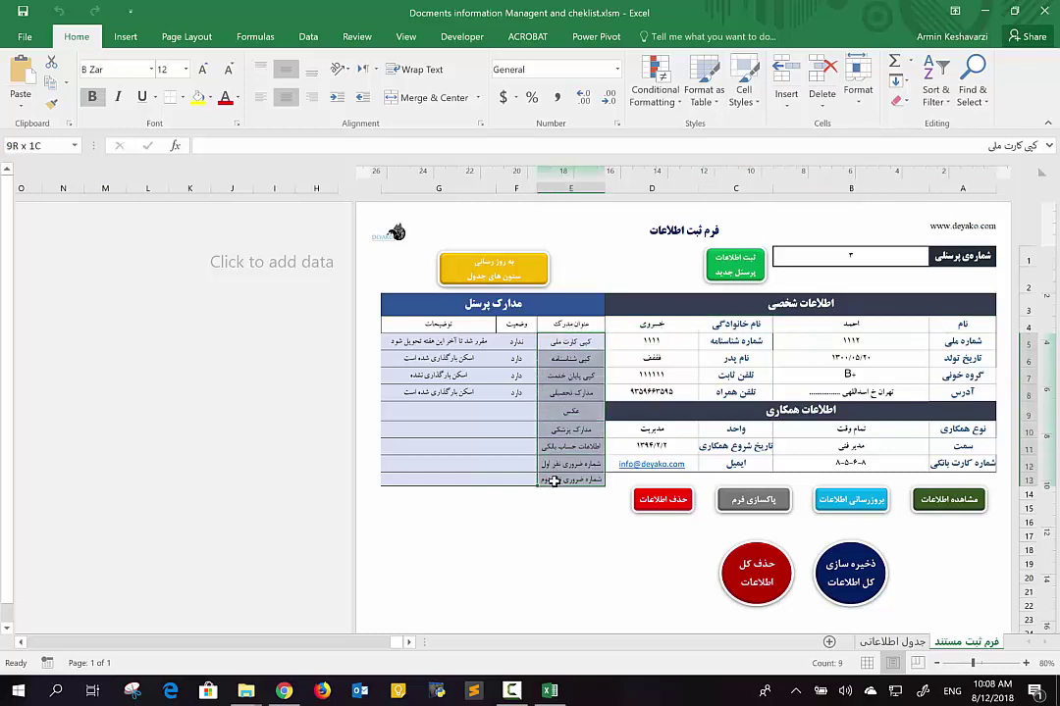
{"action": "left_click", "coordinate": [555, 481]}
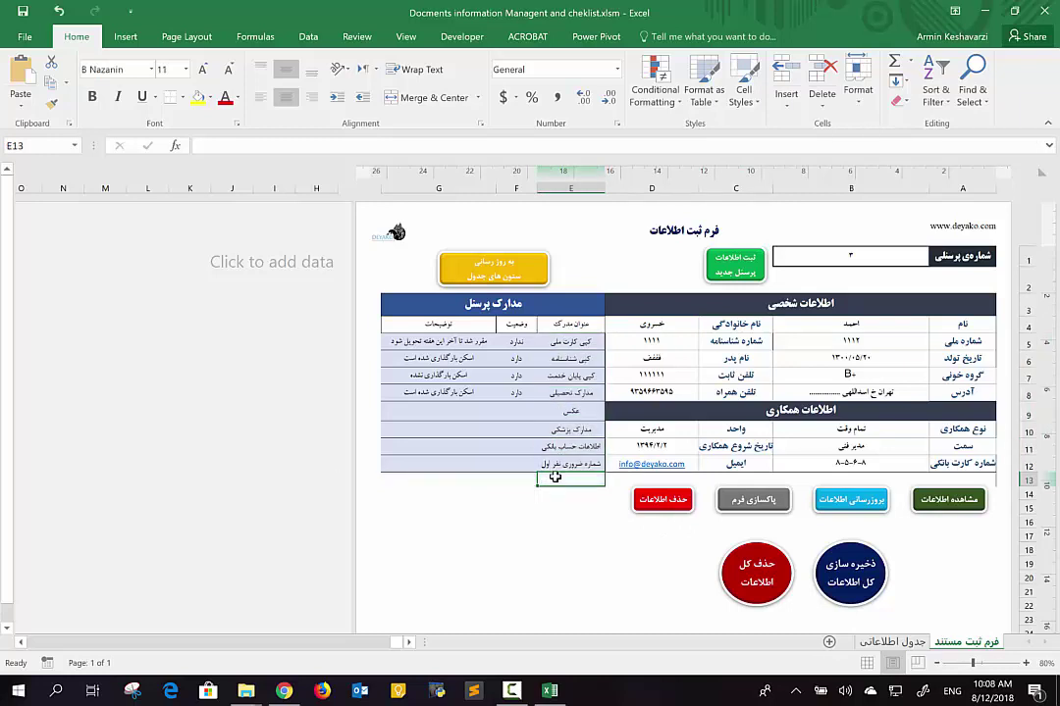
Delete the second emergency-number entry and relabel E12 as شماره ضروری
{"action": "key", "text": "ctrl+minus"}
{"action": "left_click", "coordinate": [557, 467]}
{"action": "key", "text": "Delete"}
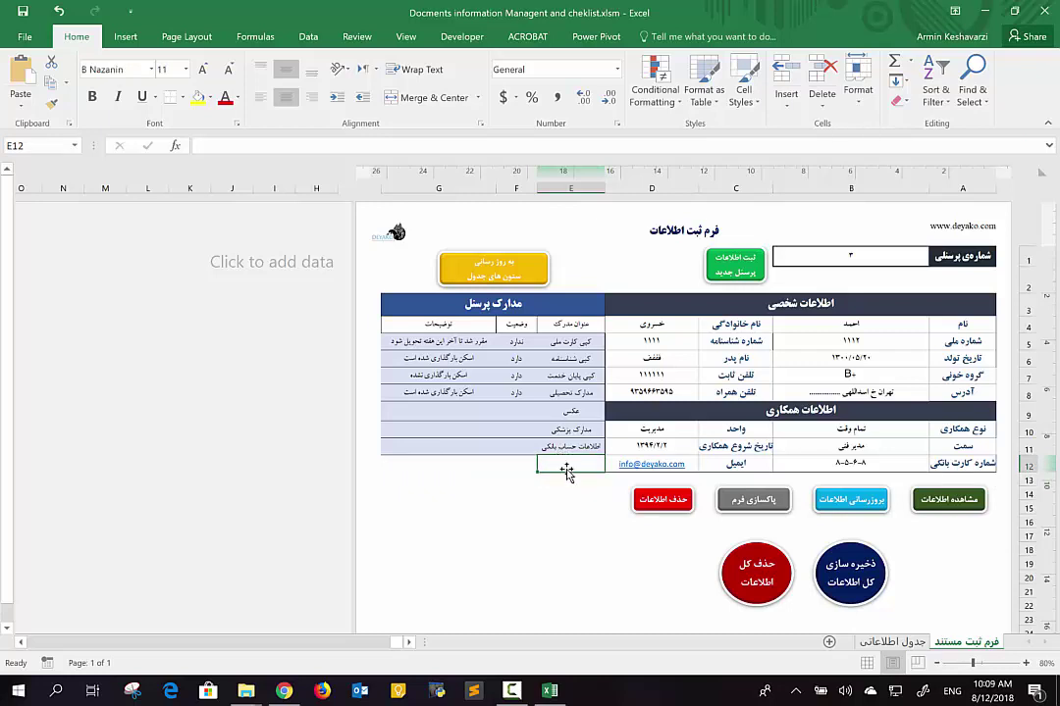
{"action": "type", "text": "شماره"}
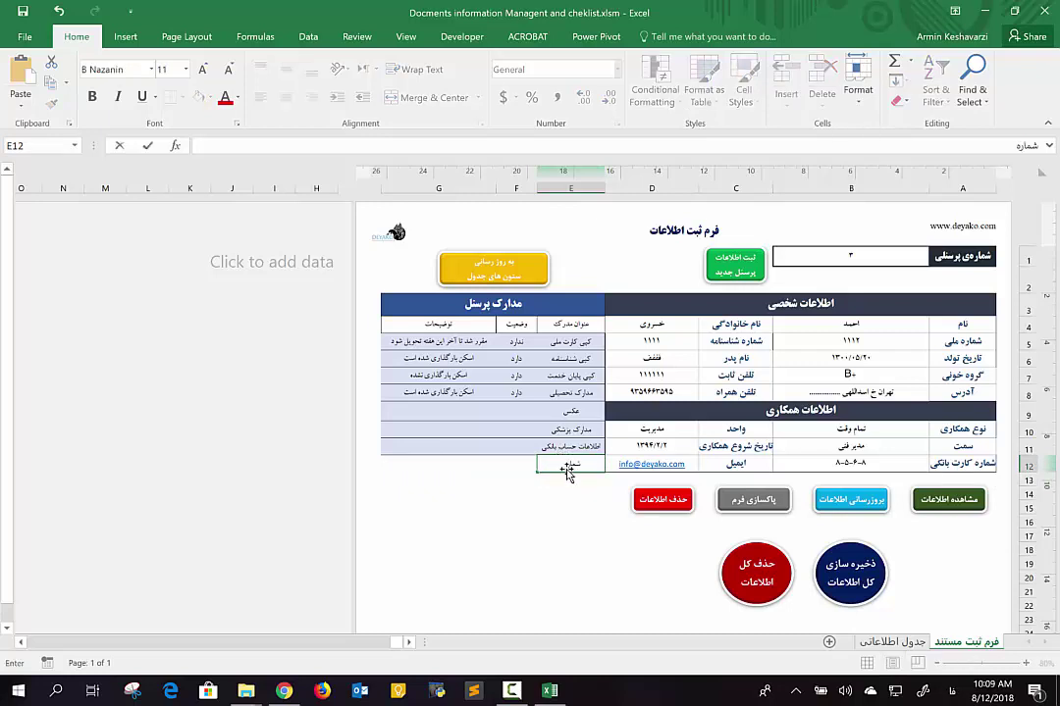
{"action": "type", "text": " ضروری"}
{"action": "key", "text": "Return"}
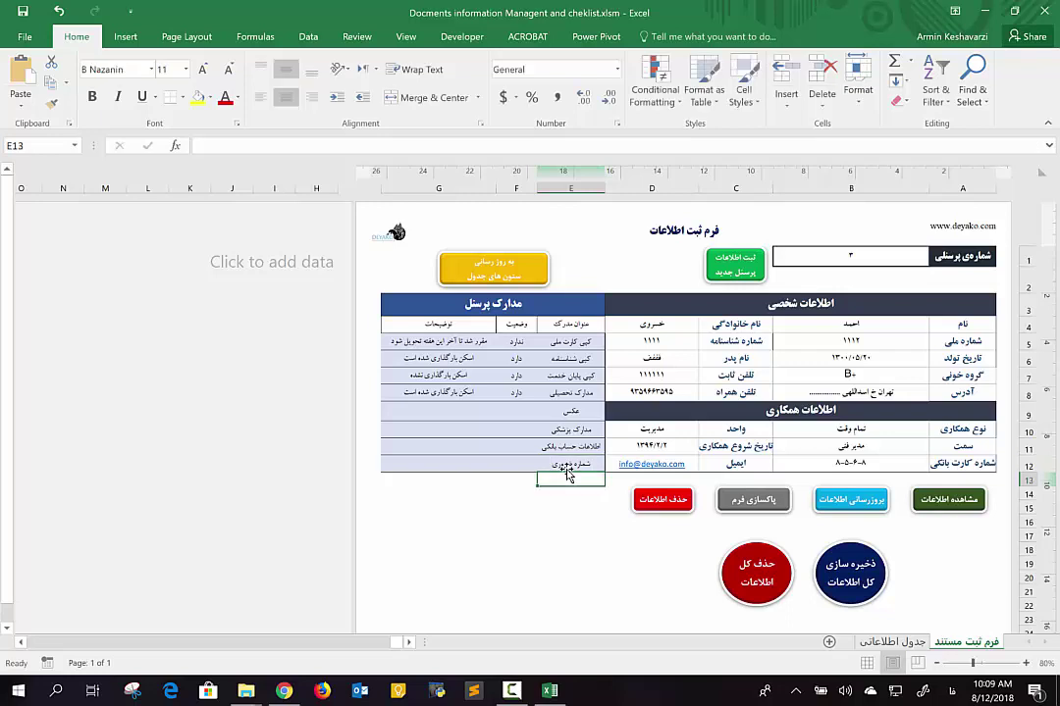
{"action": "scroll", "coordinate": [564, 526], "scroll_direction": "down", "scroll_amount": 2}
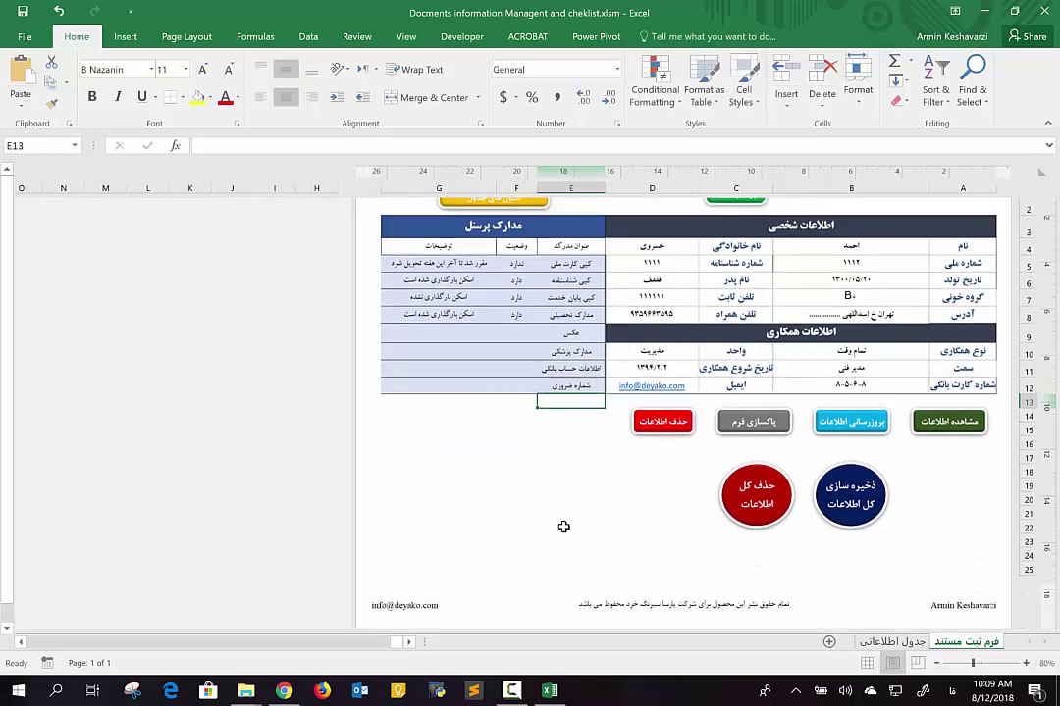
{"action": "scroll", "coordinate": [564, 527], "scroll_direction": "up", "scroll_amount": 2}
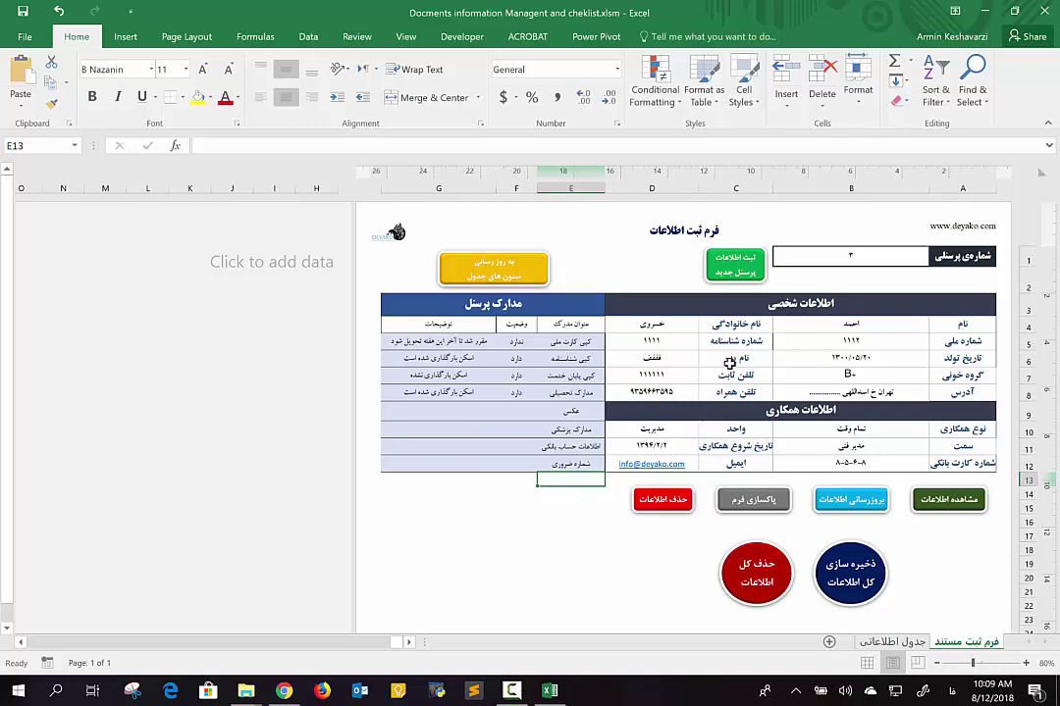
{"action": "left_click", "coordinate": [730, 363]}
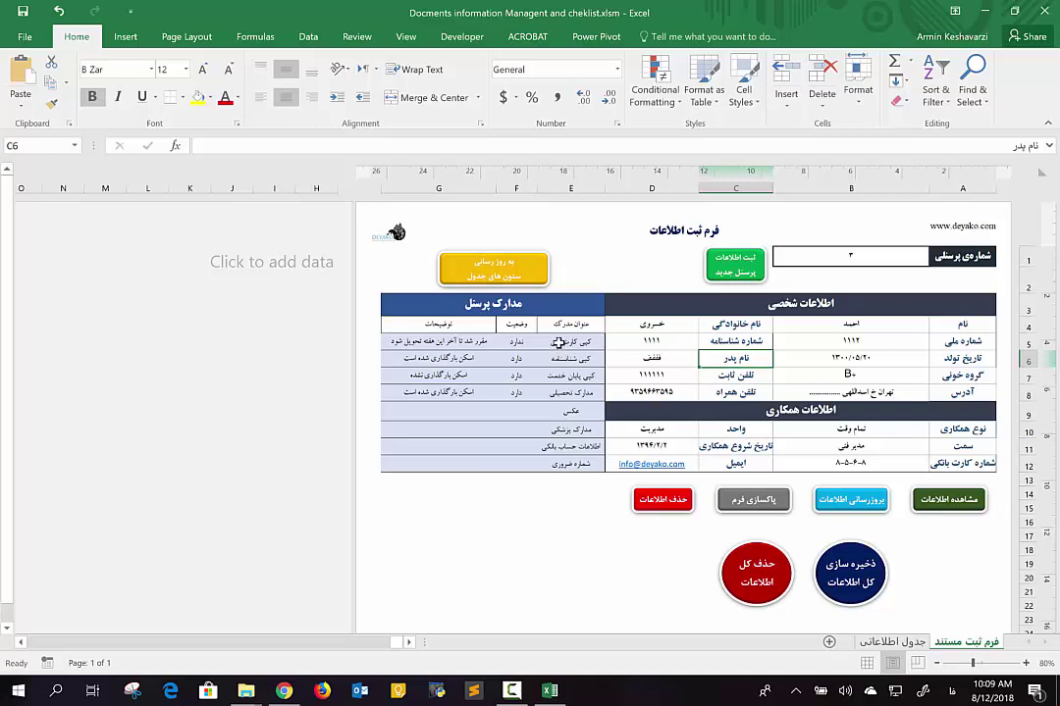
{"action": "left_click_drag", "start_coordinate": [559, 343], "coordinate": [555, 461]}
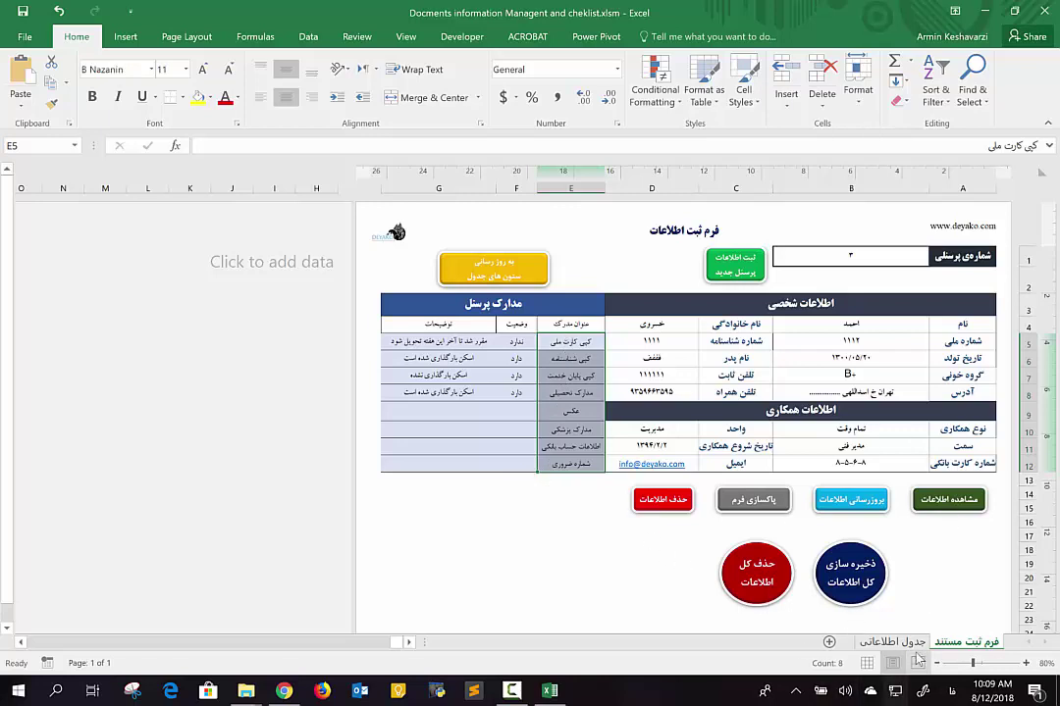
{"action": "left_click", "coordinate": [758, 569]}
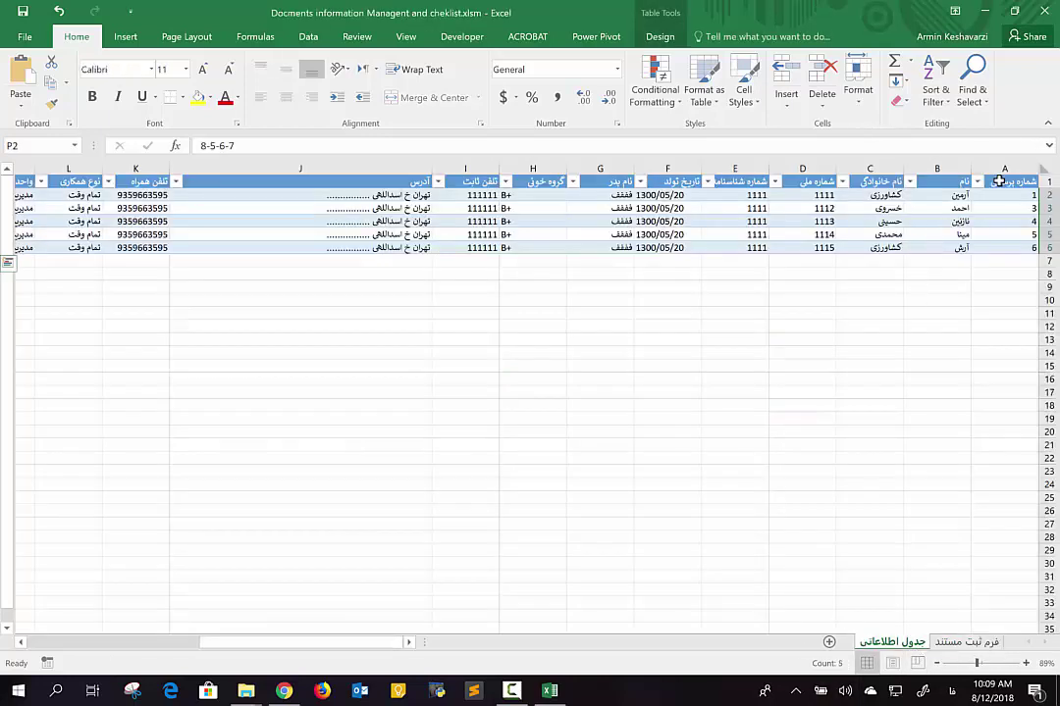
{"action": "left_click_drag", "start_coordinate": [996, 183], "coordinate": [833, 197]}
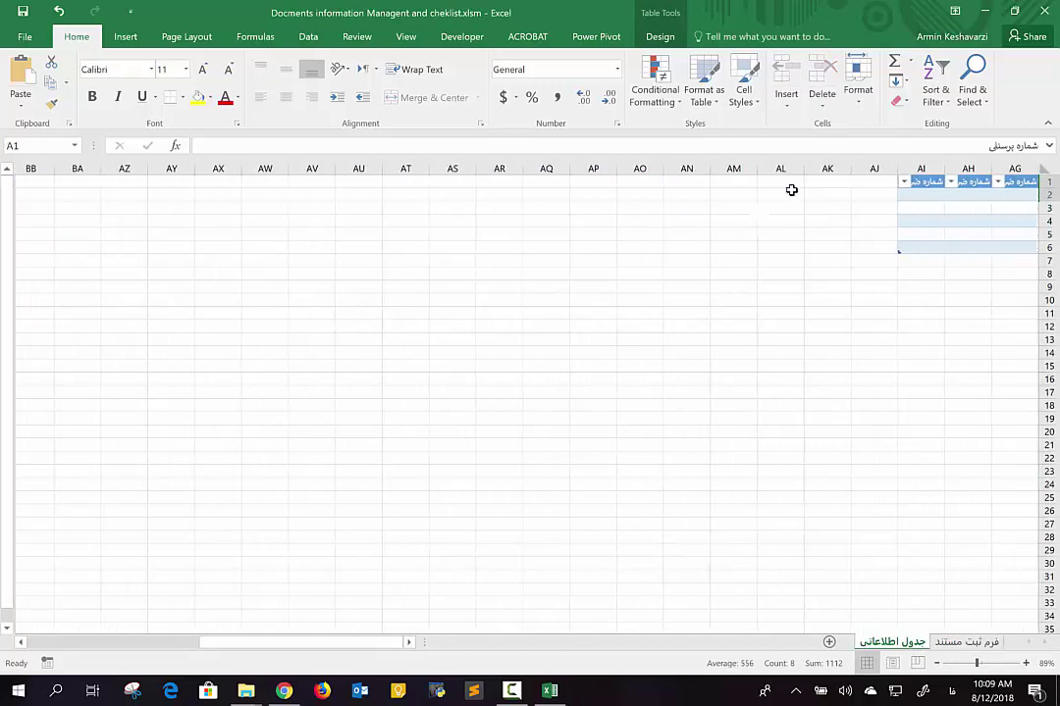
{"action": "left_click", "coordinate": [877, 185]}
{"action": "scroll", "coordinate": [901, 206], "scroll_direction": "right", "scroll_amount": 15}
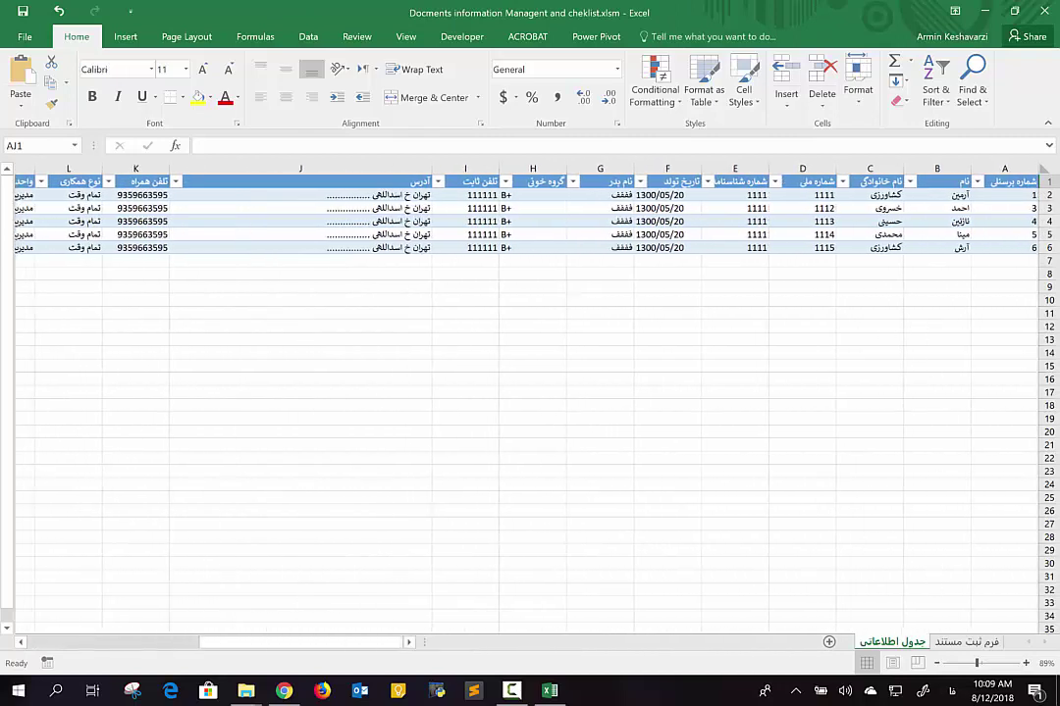
{"action": "left_click", "coordinate": [967, 643]}
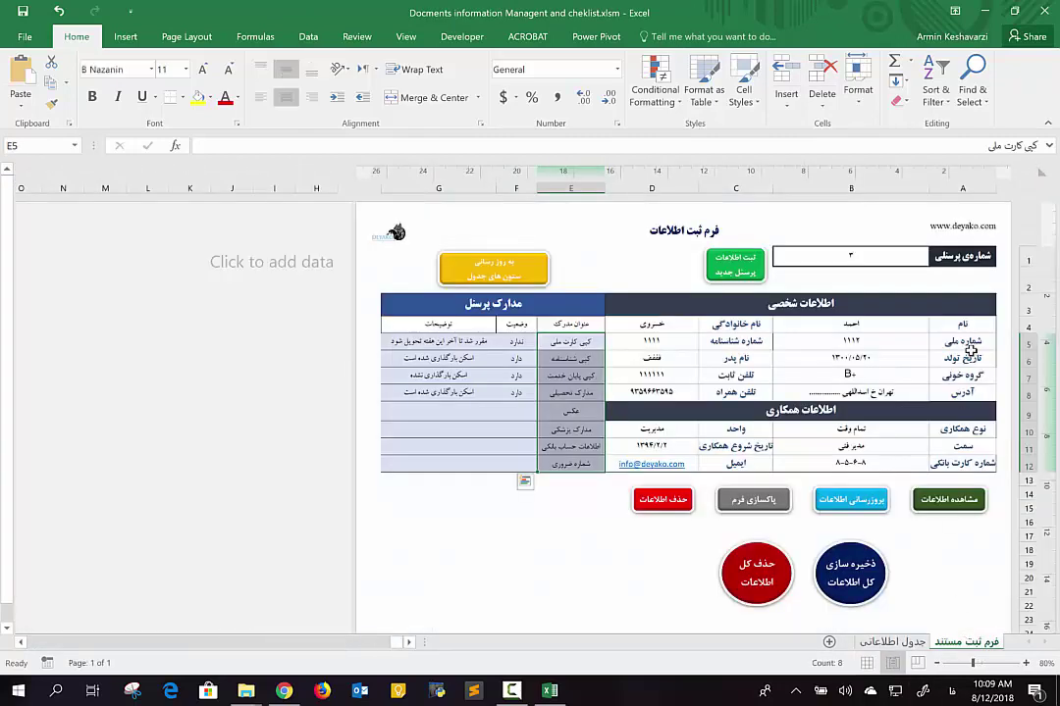
{"action": "left_click_drag", "start_coordinate": [949, 253], "coordinate": [904, 273]}
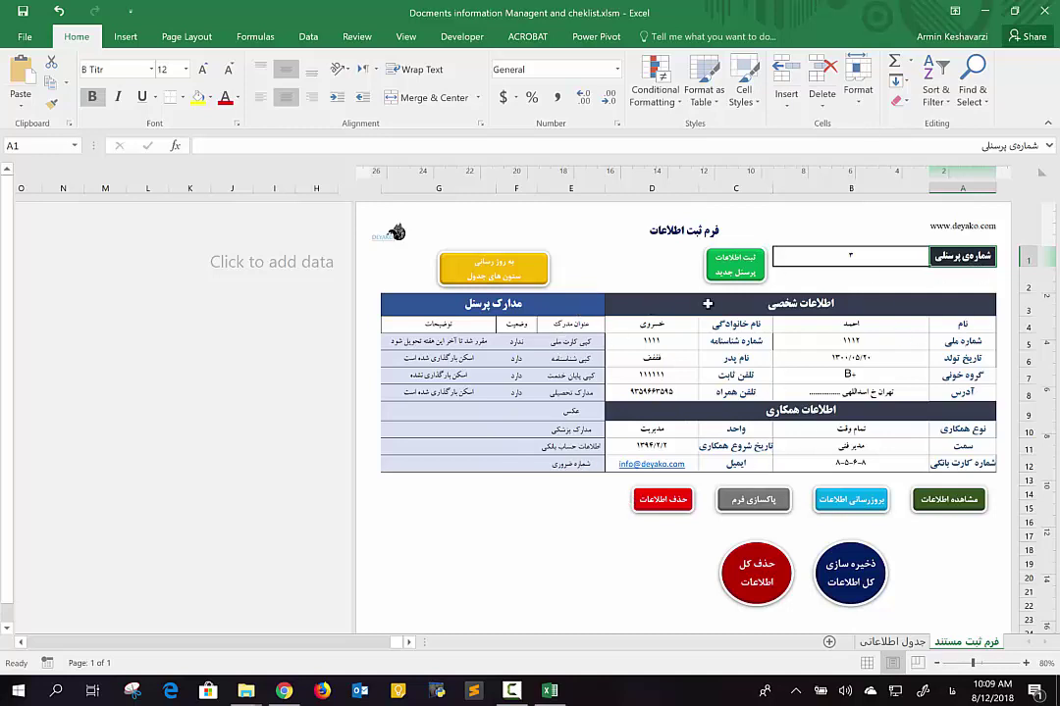
{"action": "left_click_drag", "start_coordinate": [576, 342], "coordinate": [558, 468]}
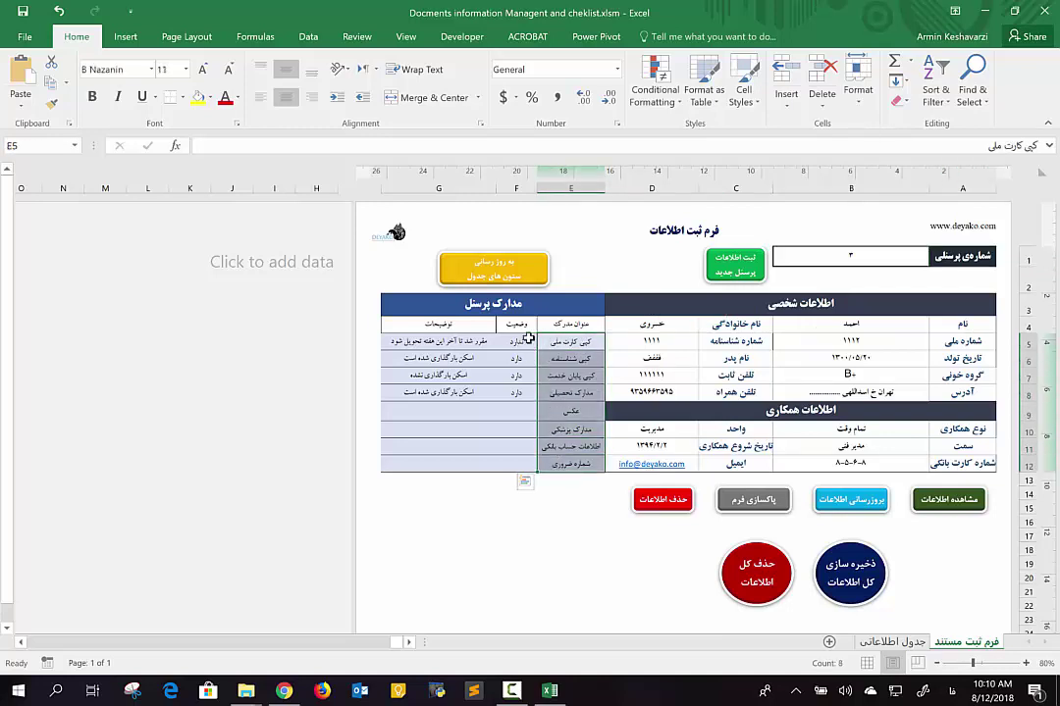
Run the yellow update-columns macro from F5, acknowledge Done!, and open the جدول اطلاعاتی sheet
{"action": "left_click", "coordinate": [527, 342]}
{"action": "left_click", "coordinate": [527, 273]}
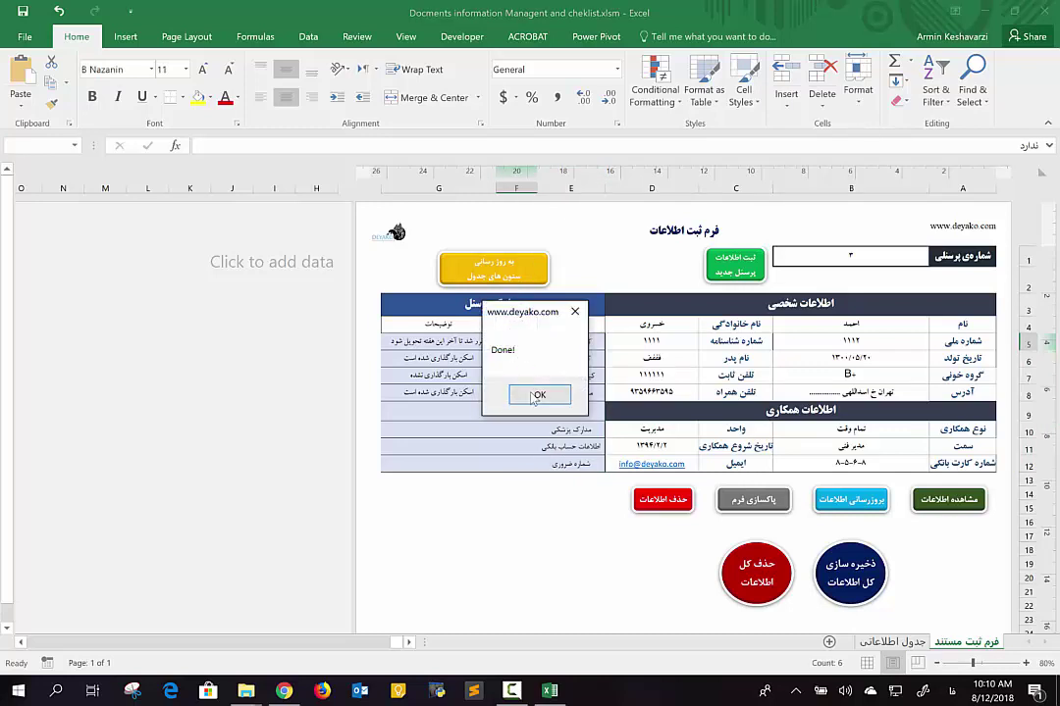
{"action": "left_click", "coordinate": [539, 395]}
{"action": "left_click", "coordinate": [898, 644]}
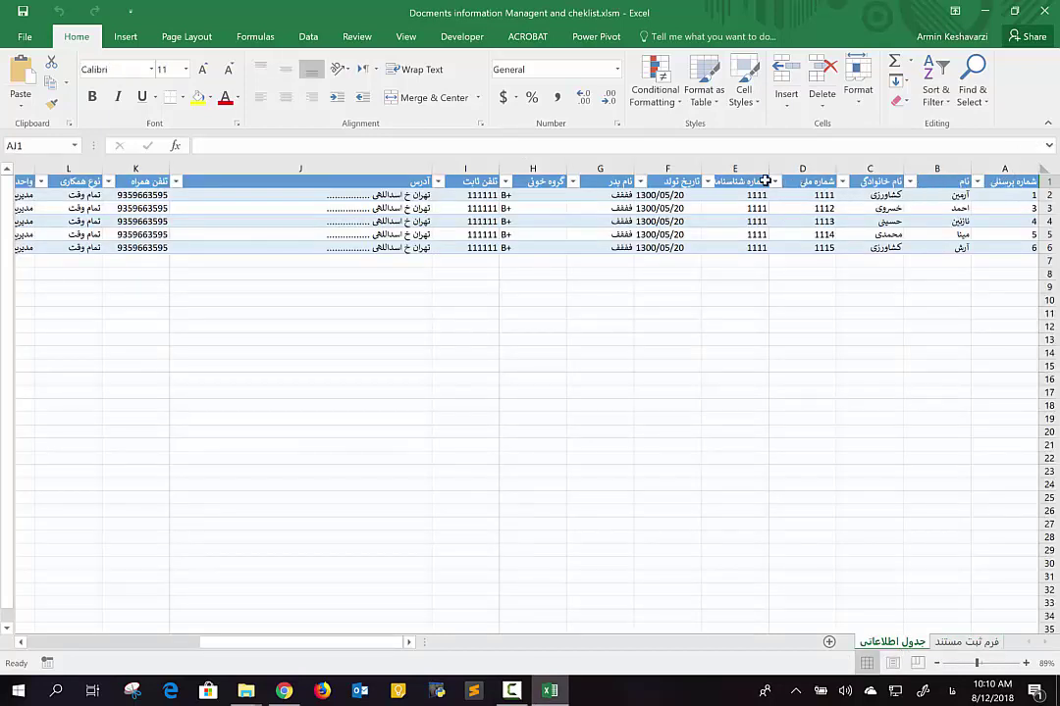
Scroll through the personnel data table to its last column, AG
{"action": "scroll", "coordinate": [620, 190], "scroll_direction": "left", "scroll_amount": 3}
{"action": "scroll", "coordinate": [621, 189], "scroll_direction": "left", "scroll_amount": 3}
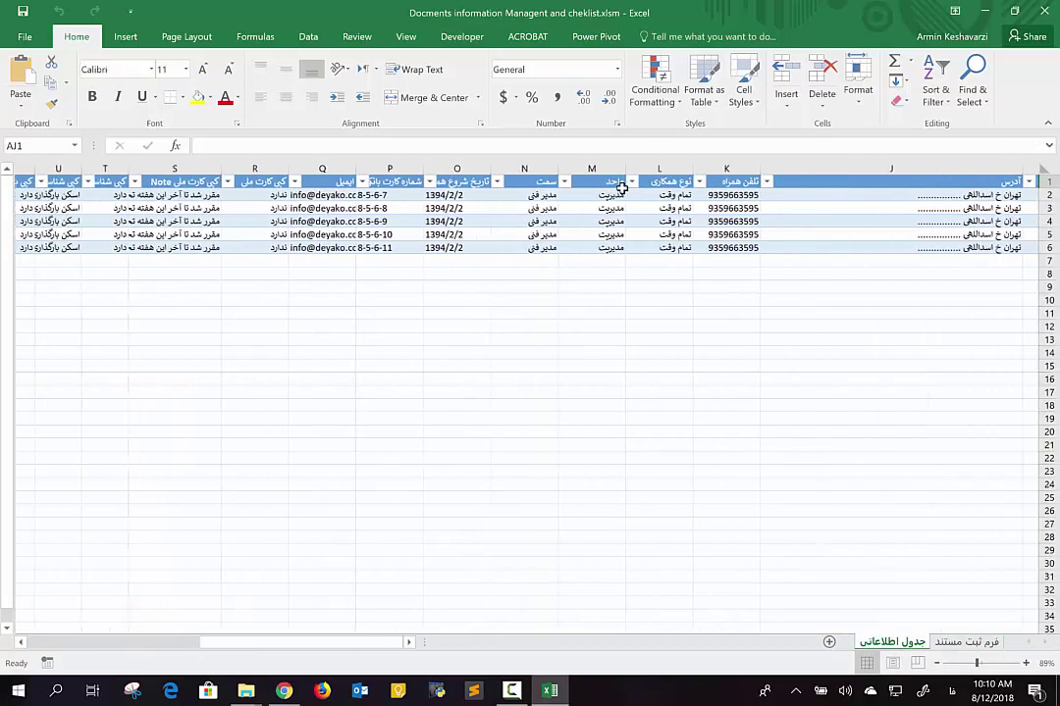
{"action": "scroll", "coordinate": [622, 189], "scroll_direction": "left", "scroll_amount": 3}
{"action": "scroll", "coordinate": [621, 189], "scroll_direction": "left", "scroll_amount": 3}
{"action": "scroll", "coordinate": [621, 188], "scroll_direction": "left", "scroll_amount": 5}
{"action": "scroll", "coordinate": [621, 189], "scroll_direction": "right", "scroll_amount": 8}
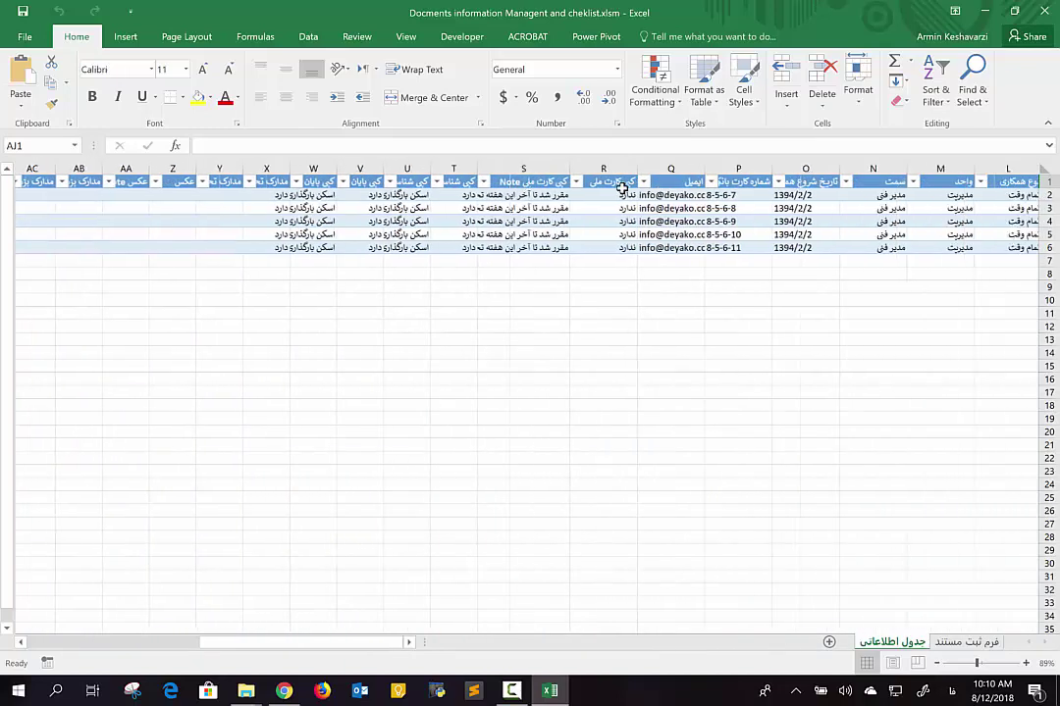
{"action": "scroll", "coordinate": [621, 188], "scroll_direction": "left", "scroll_amount": 3}
{"action": "scroll", "coordinate": [621, 188], "scroll_direction": "left", "scroll_amount": 5}
{"action": "scroll", "coordinate": [622, 184], "scroll_direction": "left", "scroll_amount": 1}
{"action": "scroll", "coordinate": [621, 184], "scroll_direction": "left", "scroll_amount": 1}
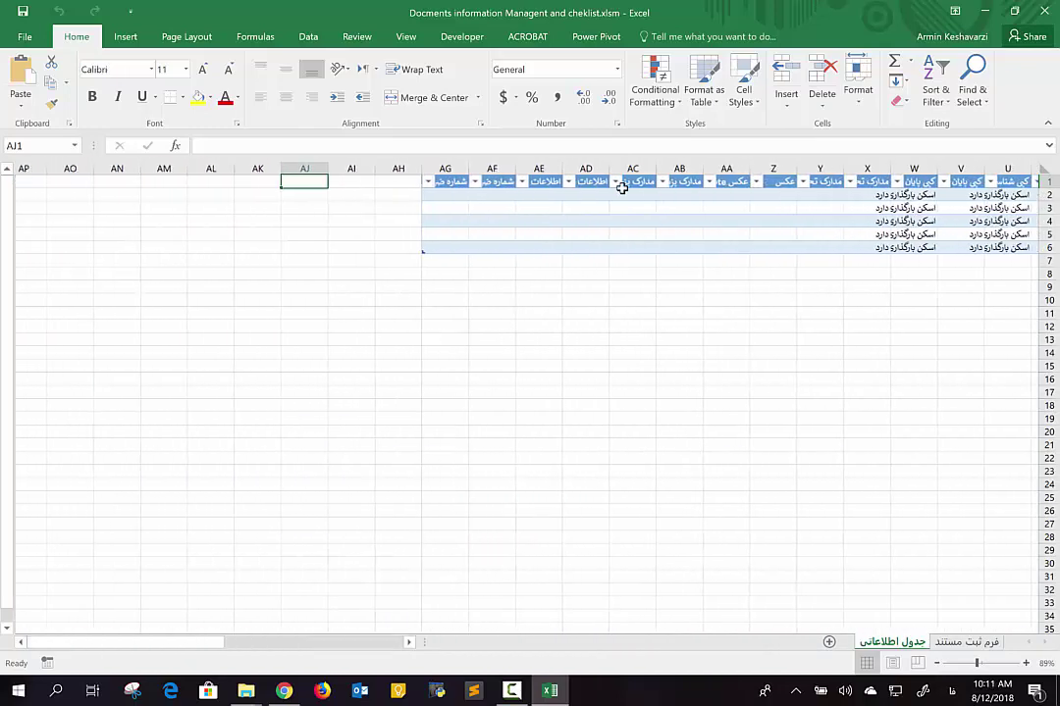
{"action": "left_click", "coordinate": [407, 191]}
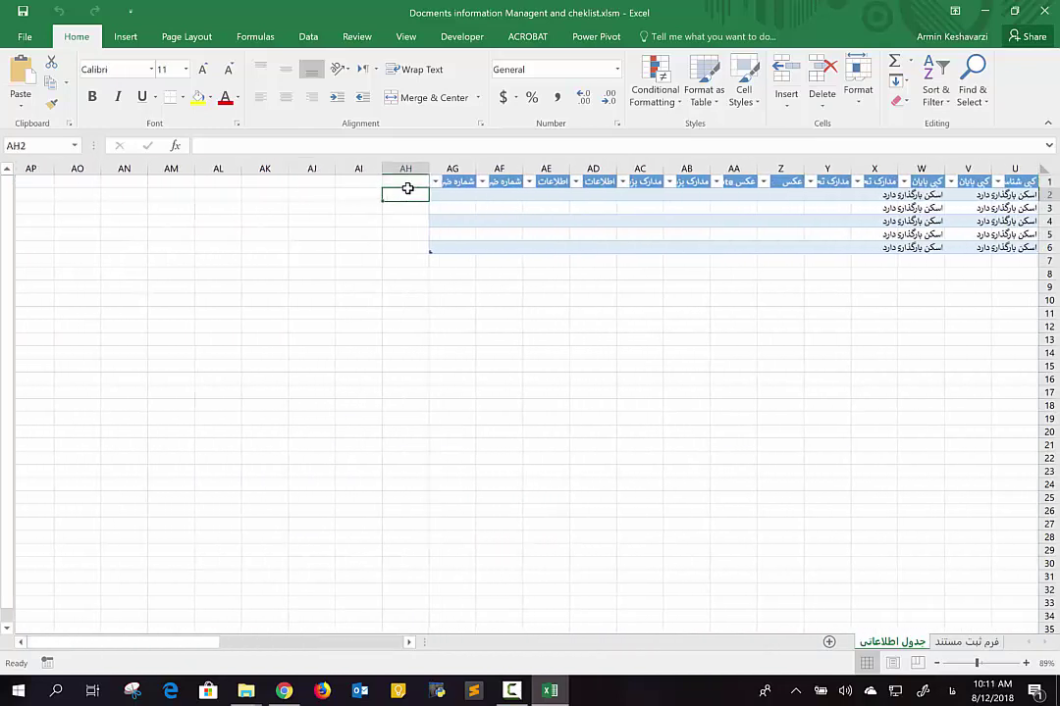
{"action": "left_click", "coordinate": [467, 169]}
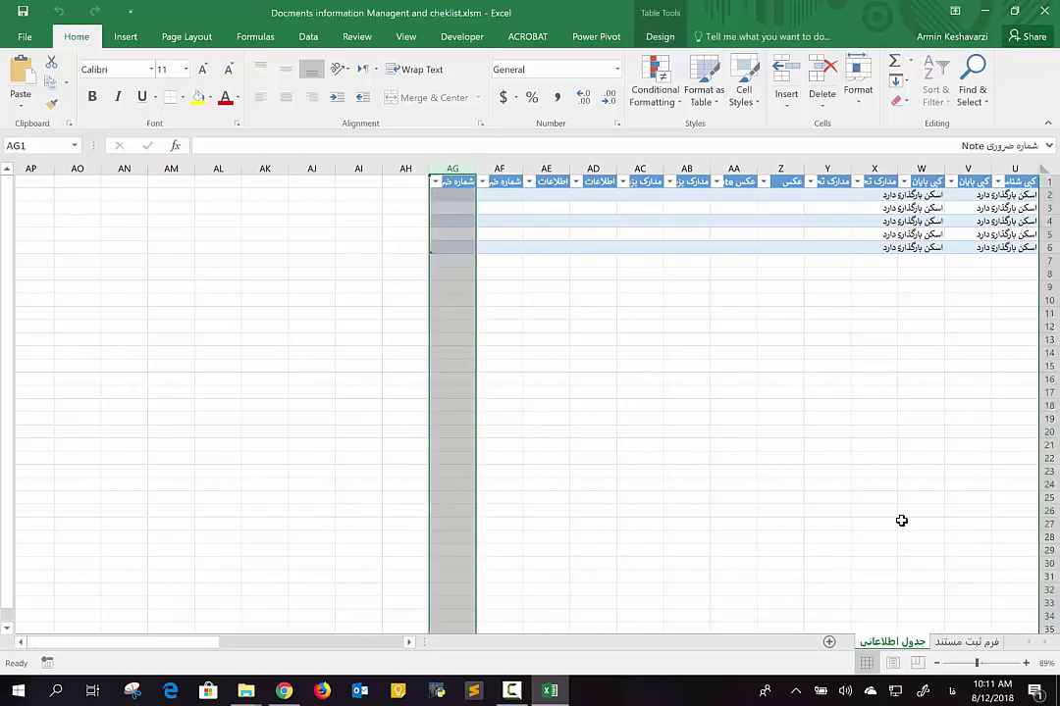
On the فرم ثبت مستند sheet, select the checklist titles, statuses and remarks in columns E–G
{"action": "left_click", "coordinate": [988, 642]}
{"action": "left_click_drag", "start_coordinate": [574, 339], "coordinate": [567, 445]}
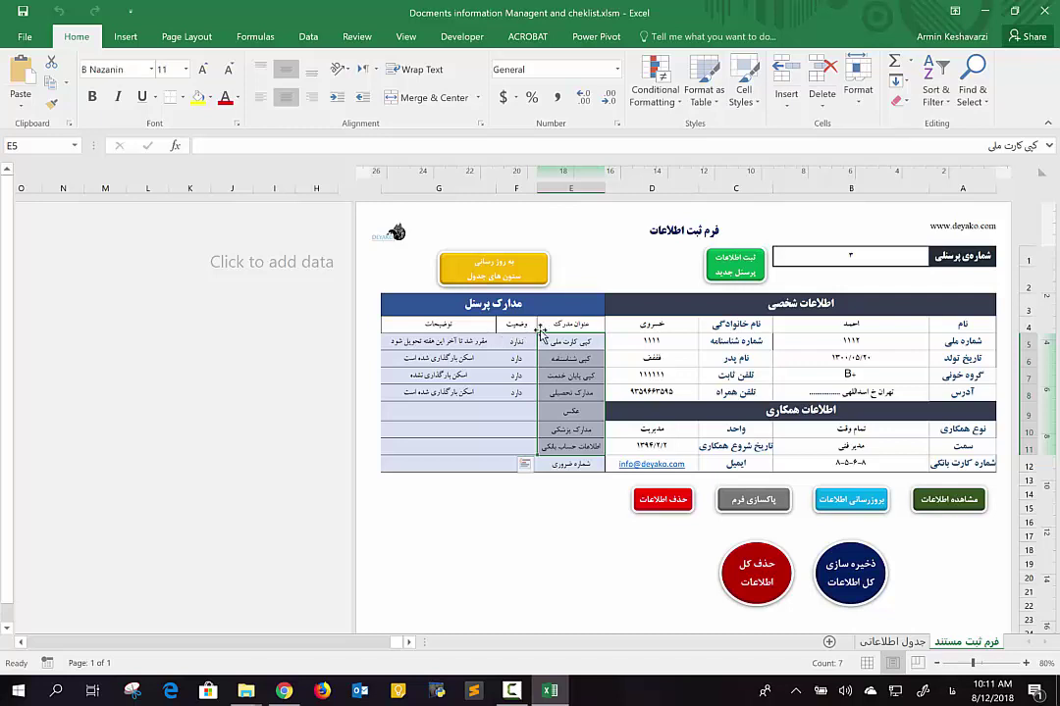
{"action": "left_click_drag", "start_coordinate": [516, 342], "coordinate": [516, 396]}
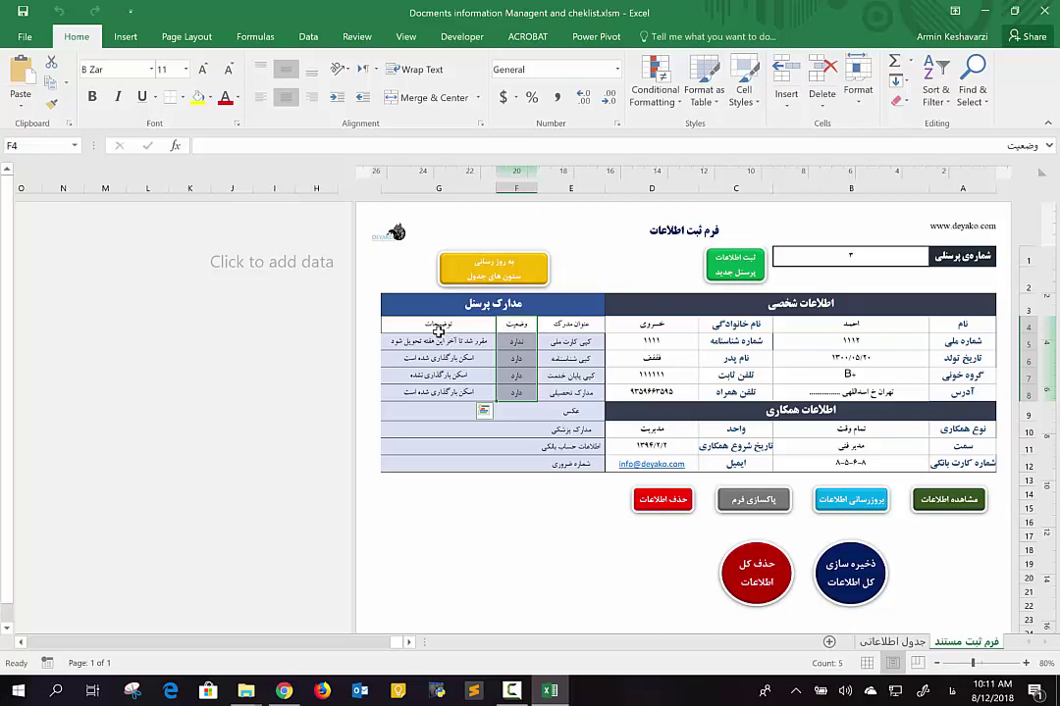
{"action": "left_click_drag", "start_coordinate": [438, 342], "coordinate": [437, 393]}
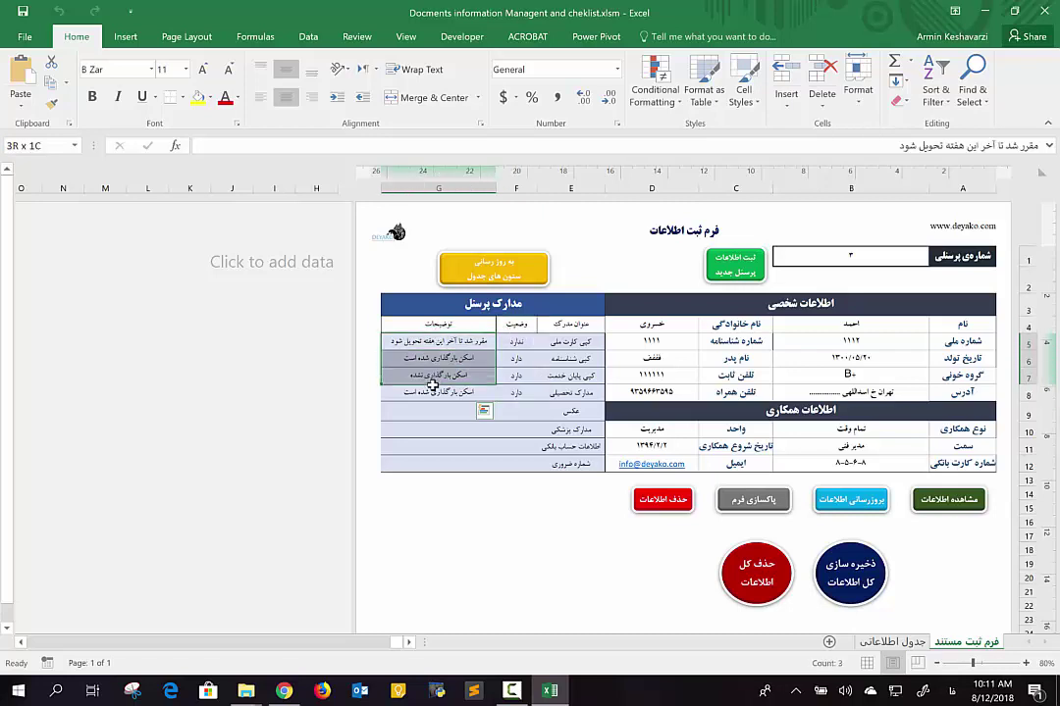
In the data table, check column R, then autofit columns S and T to their contents
{"action": "left_click", "coordinate": [890, 642]}
{"action": "scroll", "coordinate": [841, 331], "scroll_direction": "right", "scroll_amount": 10}
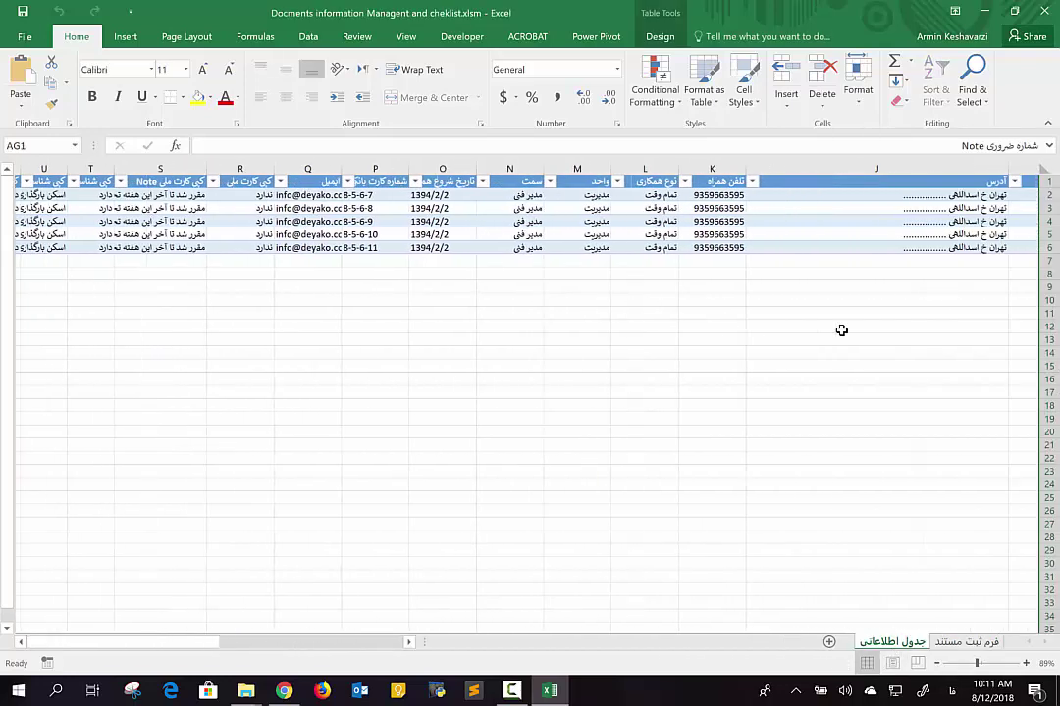
{"action": "scroll", "coordinate": [841, 331], "scroll_direction": "left", "scroll_amount": 8}
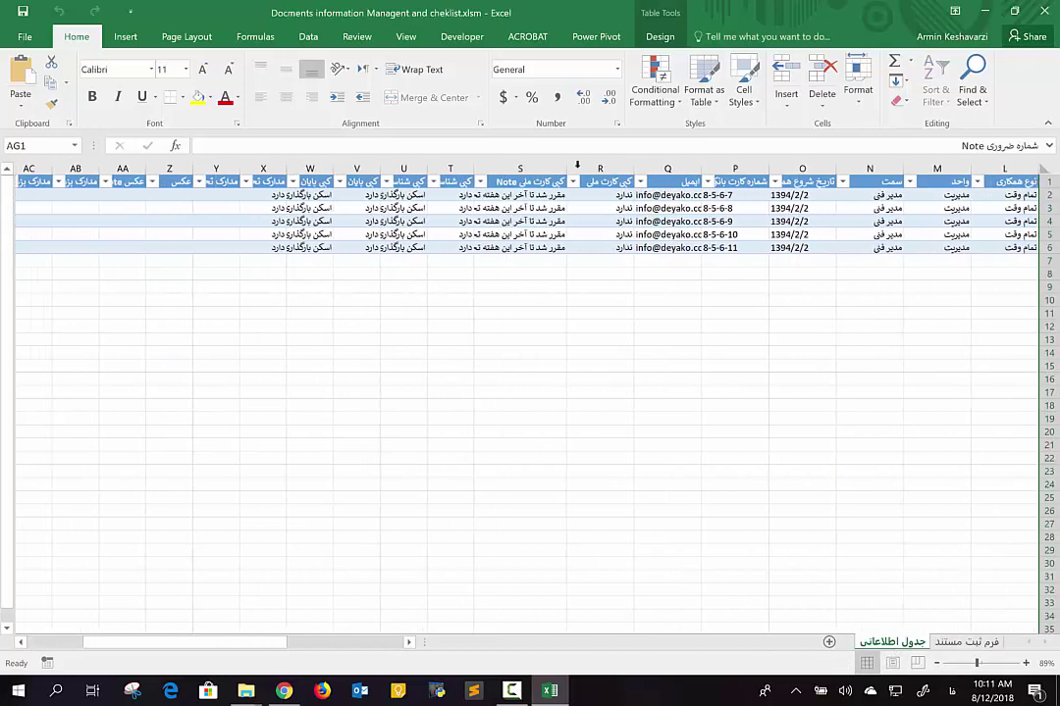
{"action": "left_click", "coordinate": [587, 182]}
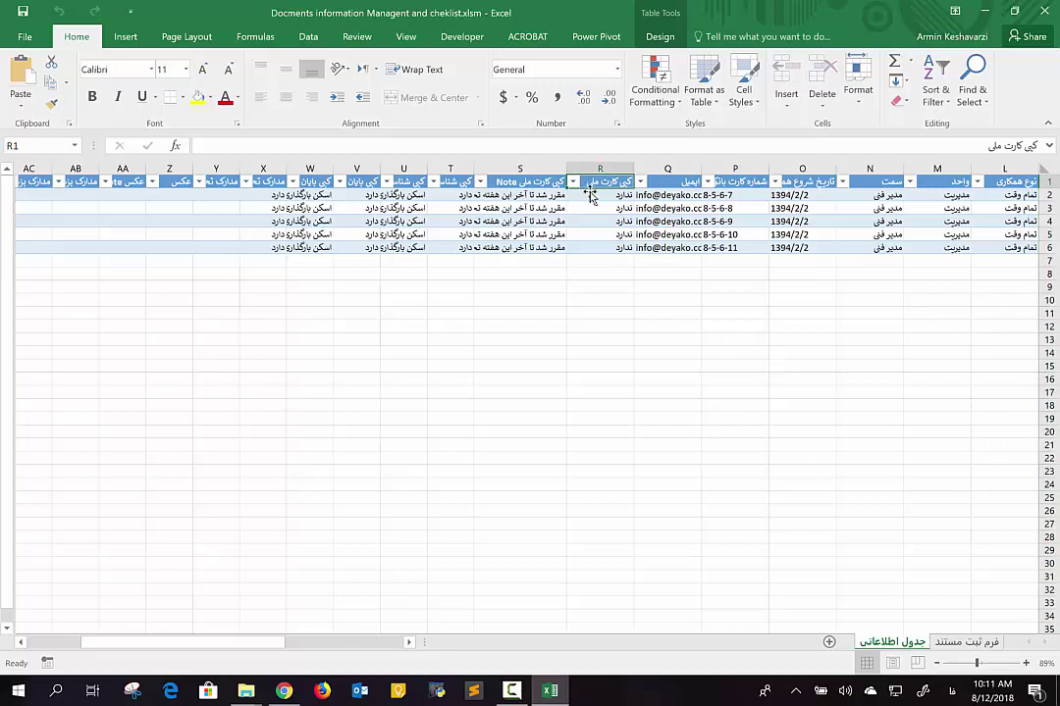
{"action": "left_click", "coordinate": [592, 196]}
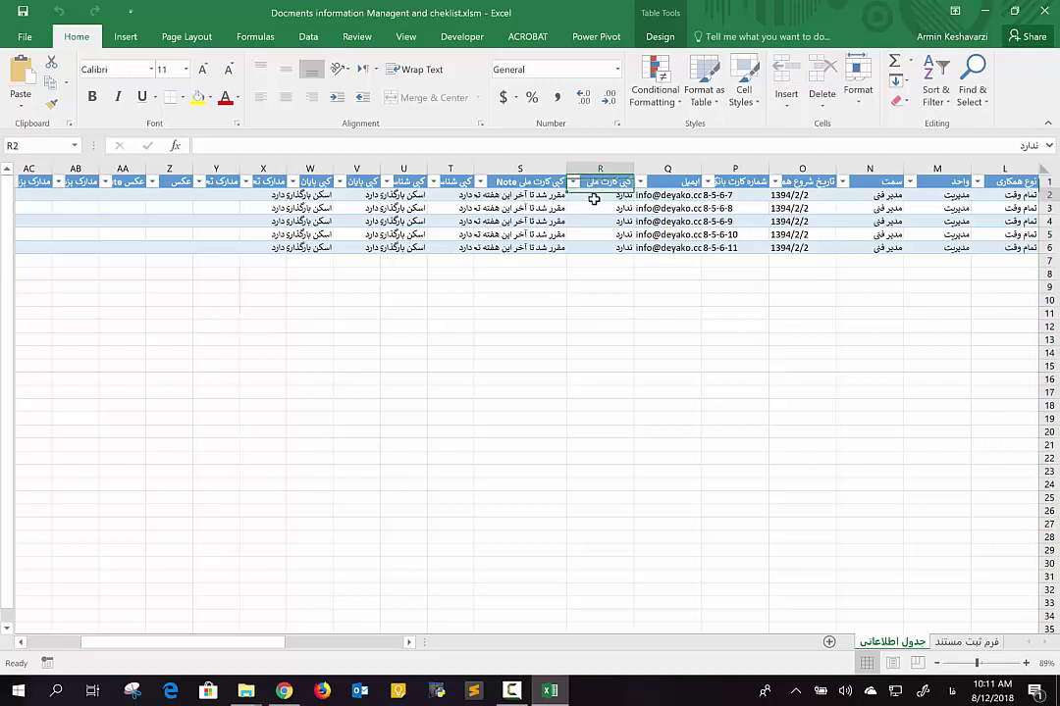
{"action": "left_click", "coordinate": [525, 182]}
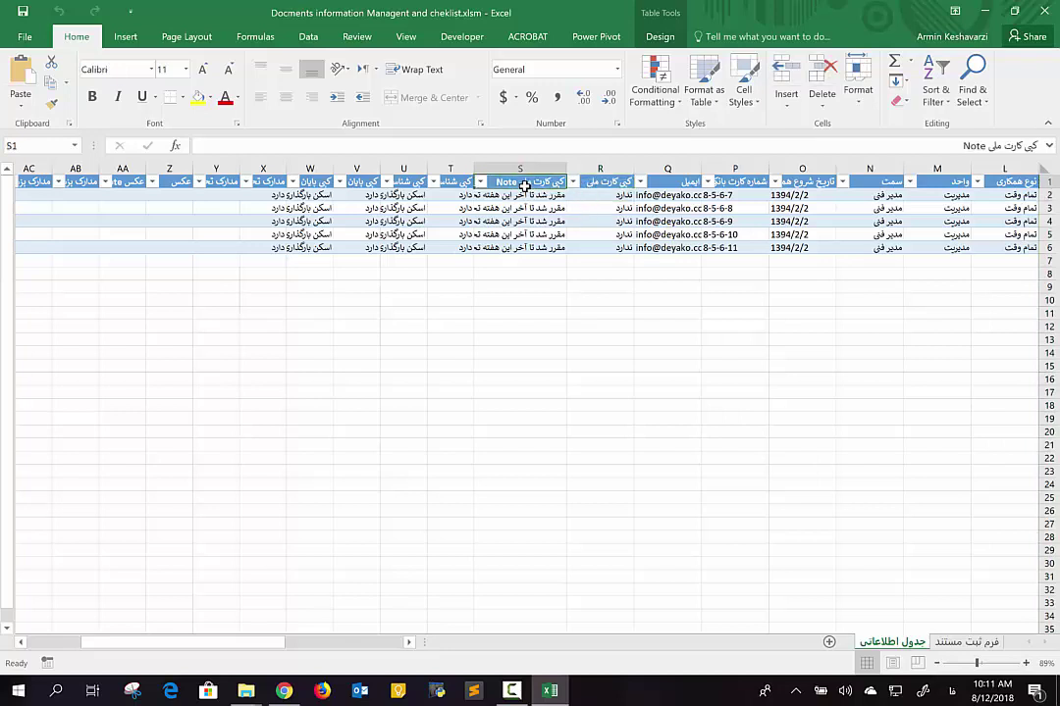
{"action": "double_click", "coordinate": [473, 169]}
{"action": "double_click", "coordinate": [390, 169]}
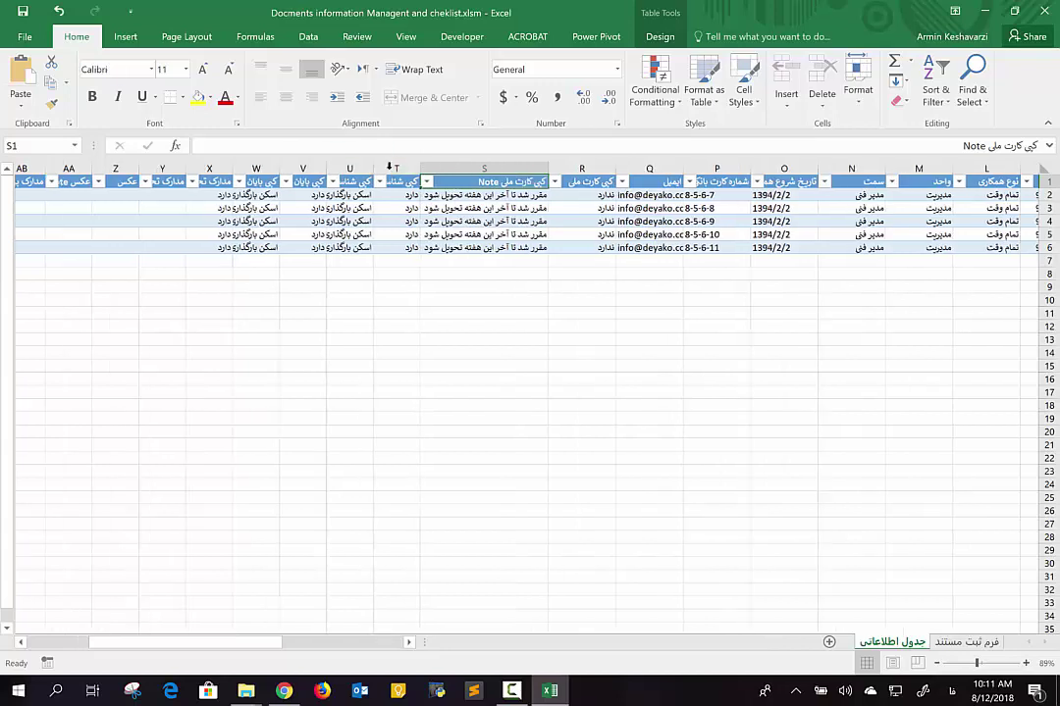
Scroll across the resized table and return to the فرم ثبت مستند form sheet
{"action": "scroll", "coordinate": [359, 275], "scroll_direction": "left", "scroll_amount": 1}
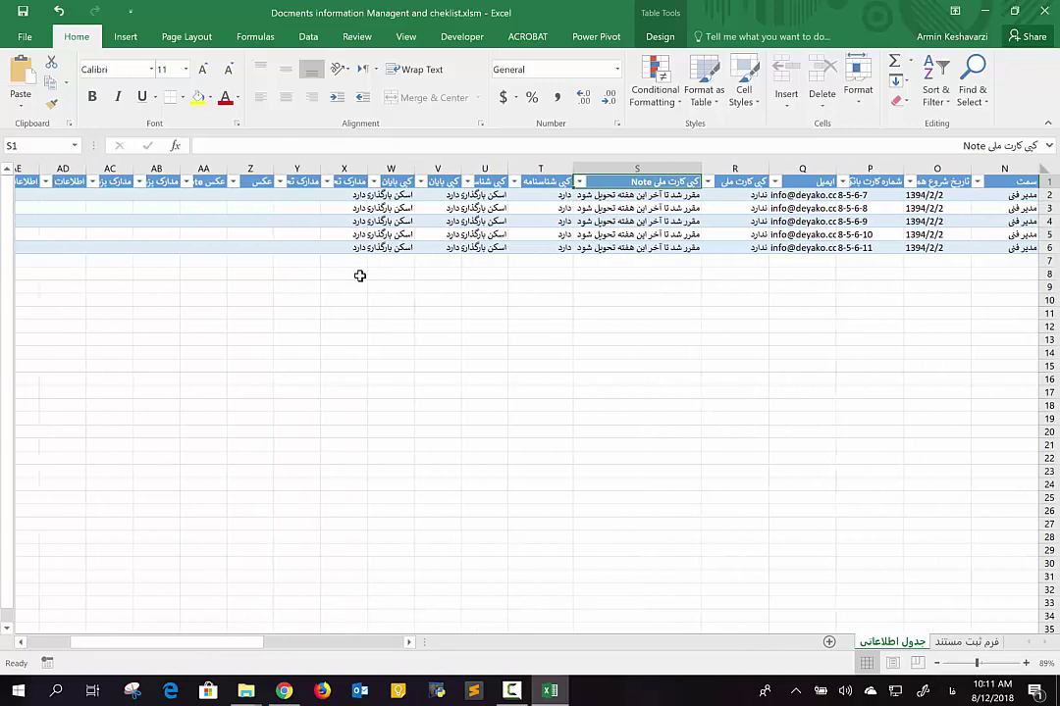
{"action": "scroll", "coordinate": [359, 276], "scroll_direction": "left", "scroll_amount": 2}
{"action": "scroll", "coordinate": [359, 276], "scroll_direction": "left", "scroll_amount": 2}
{"action": "scroll", "coordinate": [359, 276], "scroll_direction": "right", "scroll_amount": 2}
{"action": "scroll", "coordinate": [360, 275], "scroll_direction": "right", "scroll_amount": 2}
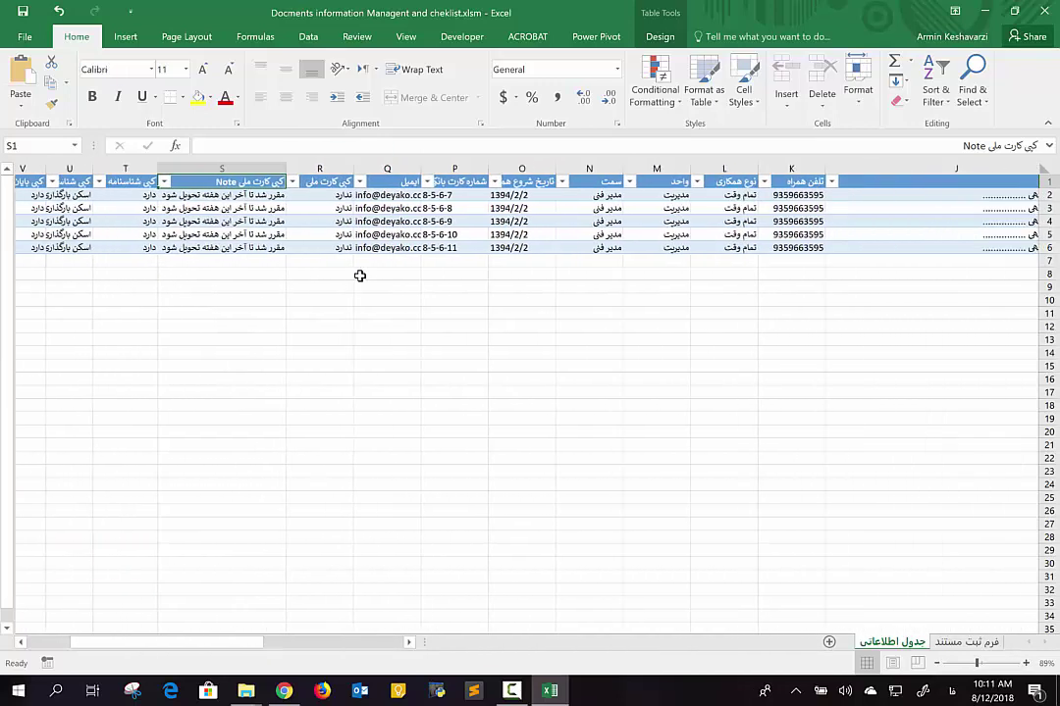
{"action": "scroll", "coordinate": [360, 275], "scroll_direction": "right", "scroll_amount": 1}
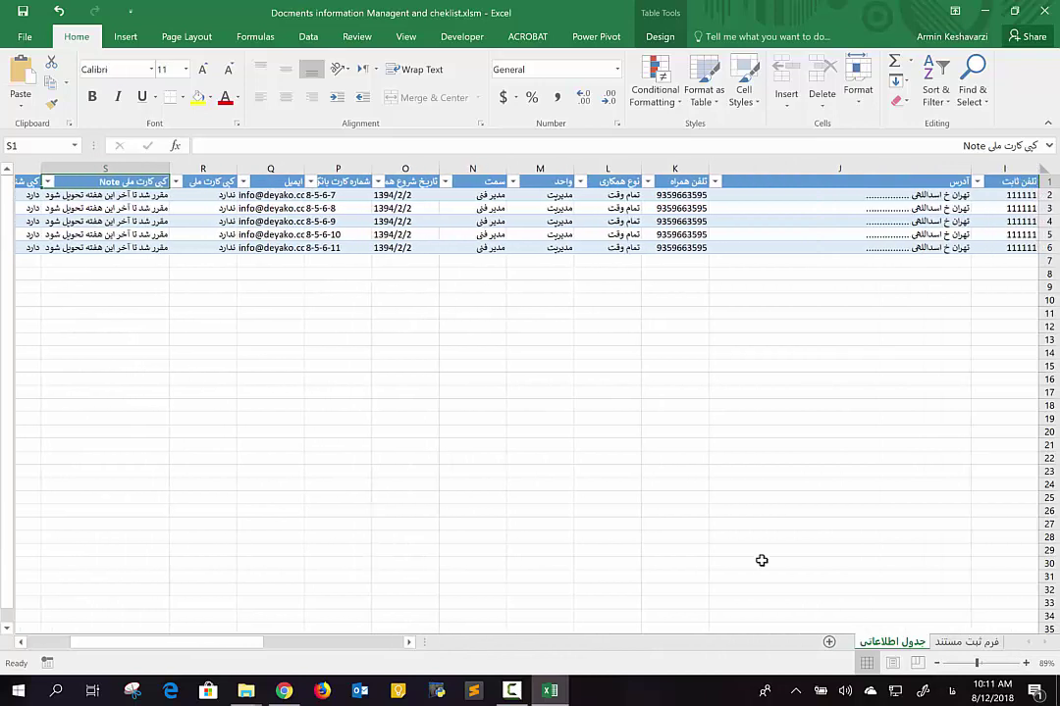
{"action": "left_click", "coordinate": [956, 642]}
Inspect the status dropdown choices for F5, leaving it as ندارد
{"action": "left_click", "coordinate": [514, 343]}
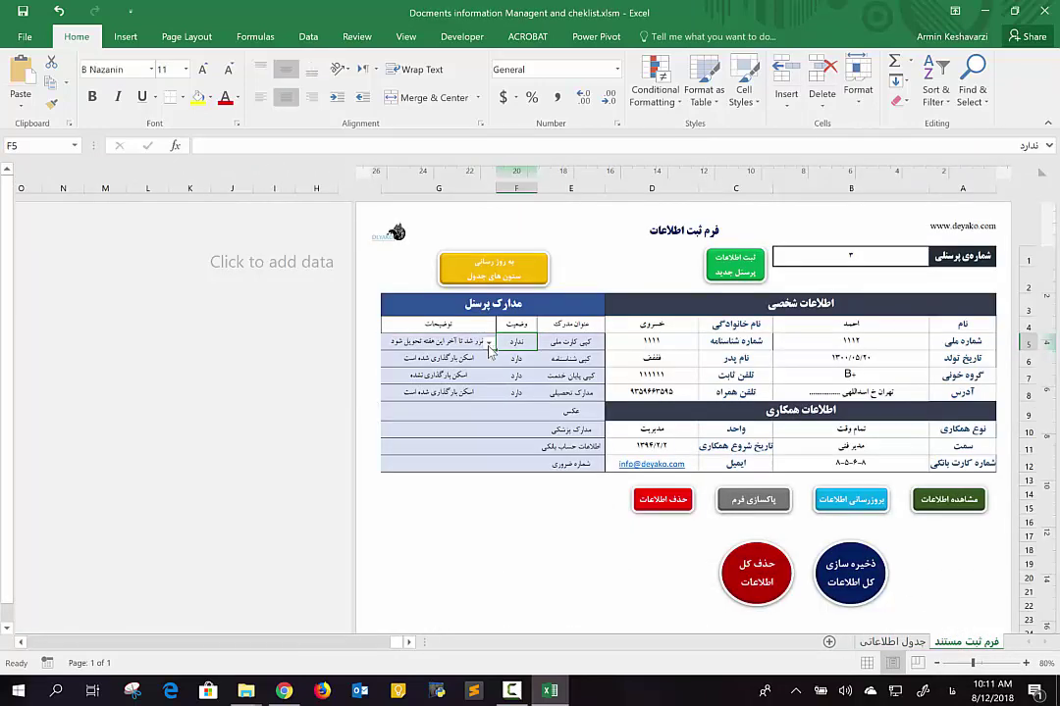
{"action": "left_click", "coordinate": [487, 343]}
{"action": "left_click", "coordinate": [452, 341]}
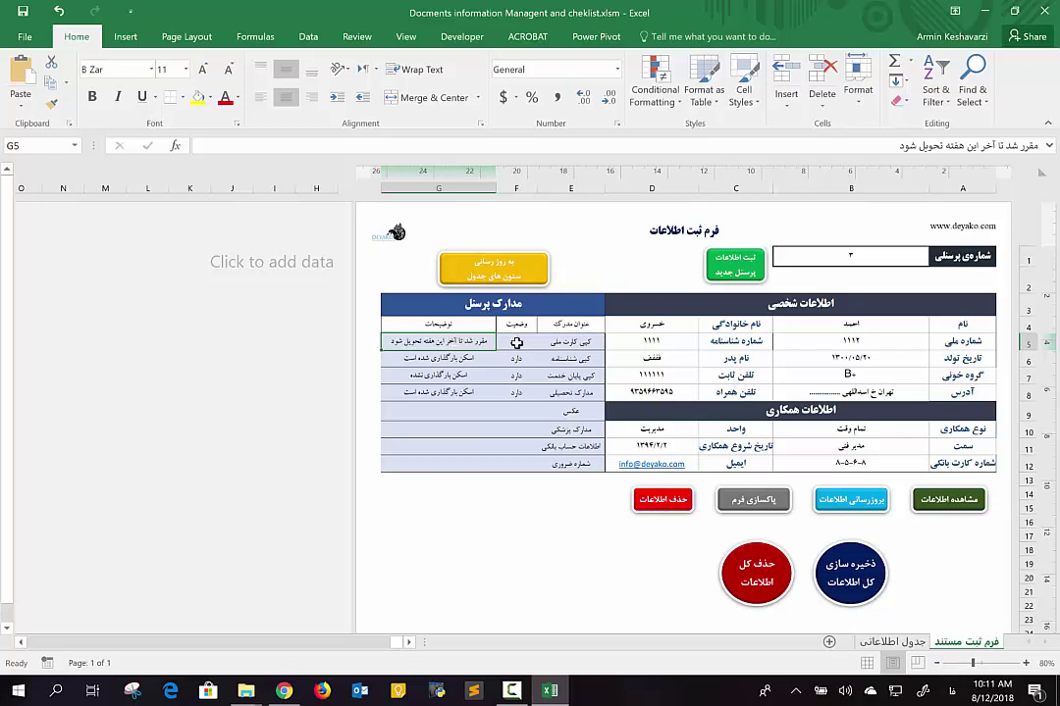
{"action": "left_click", "coordinate": [500, 342]}
{"action": "left_click", "coordinate": [488, 343]}
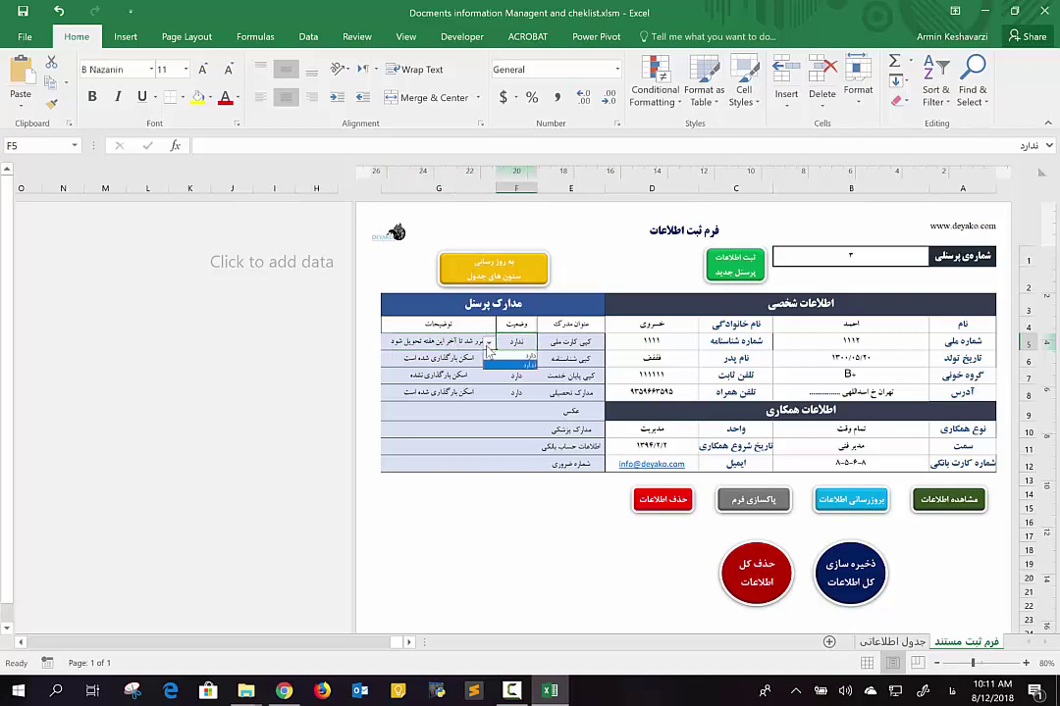
{"action": "left_click", "coordinate": [495, 366]}
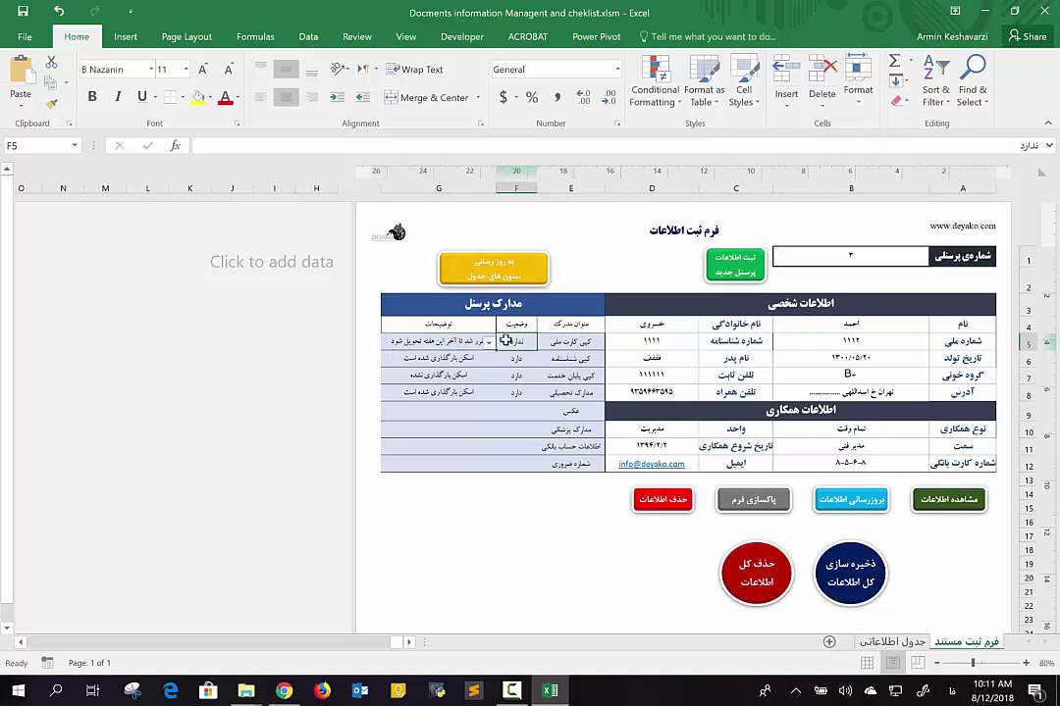
{"action": "left_click_drag", "start_coordinate": [503, 348], "coordinate": [505, 444]}
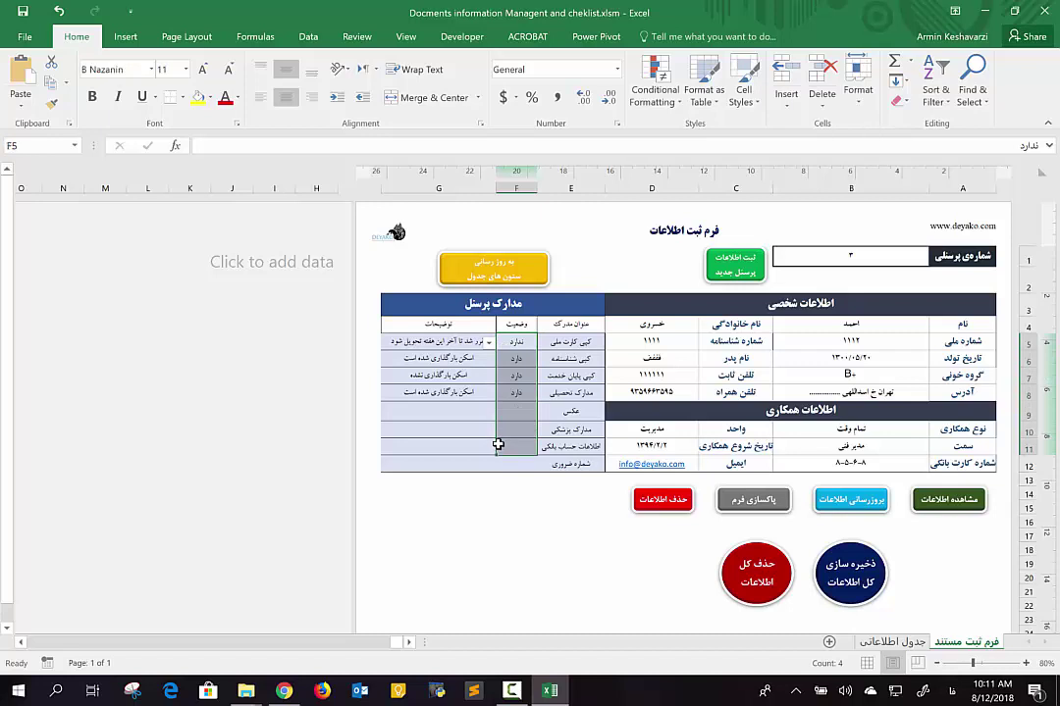
Set the photo row's F9 status to دارد and select the checklist status cells
{"action": "left_click", "coordinate": [515, 412]}
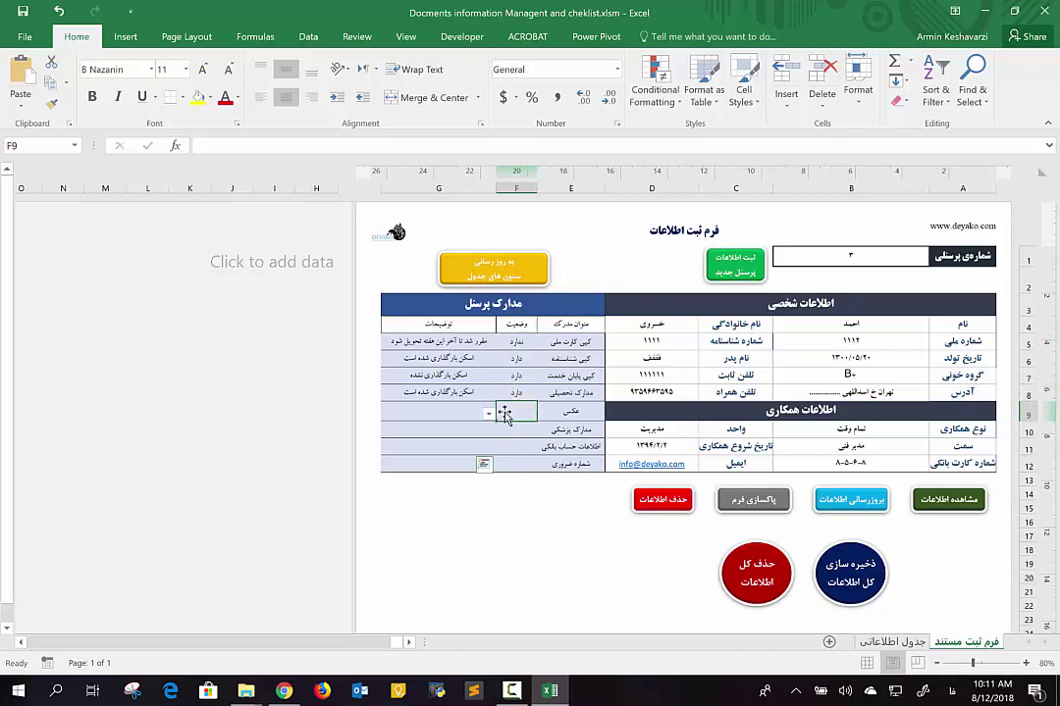
{"action": "left_click", "coordinate": [488, 413]}
{"action": "left_click", "coordinate": [500, 428]}
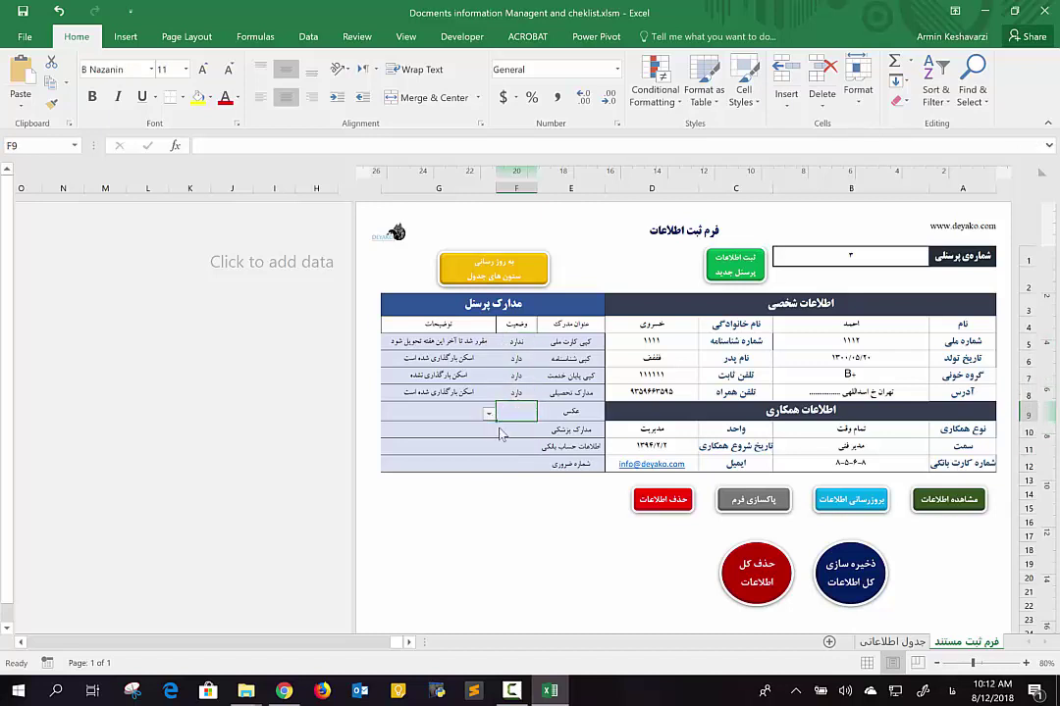
{"action": "left_click", "coordinate": [489, 413]}
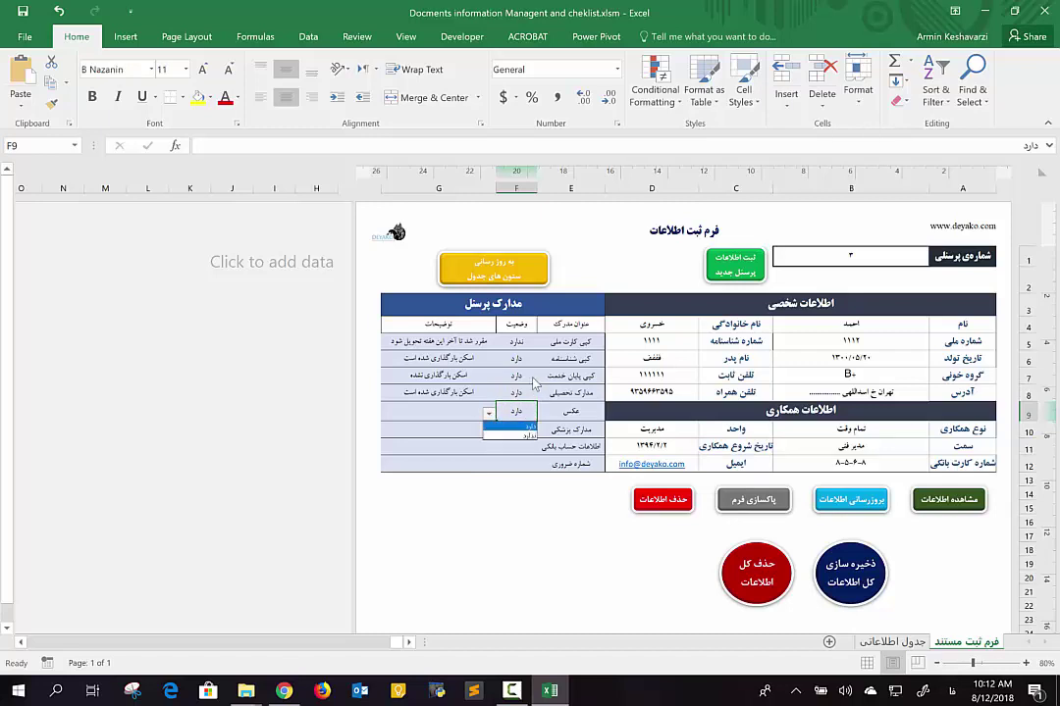
{"action": "left_click_drag", "start_coordinate": [516, 341], "coordinate": [506, 467]}
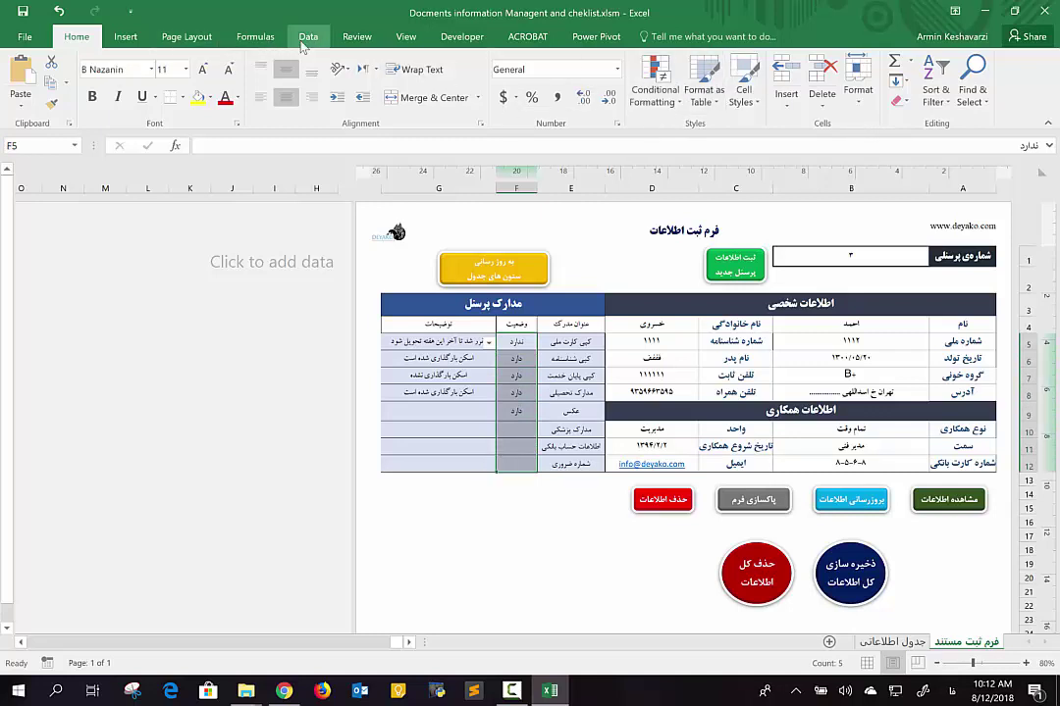
Review the status cells' Data Validation List setting and cancel without changes
{"action": "left_click", "coordinate": [306, 38]}
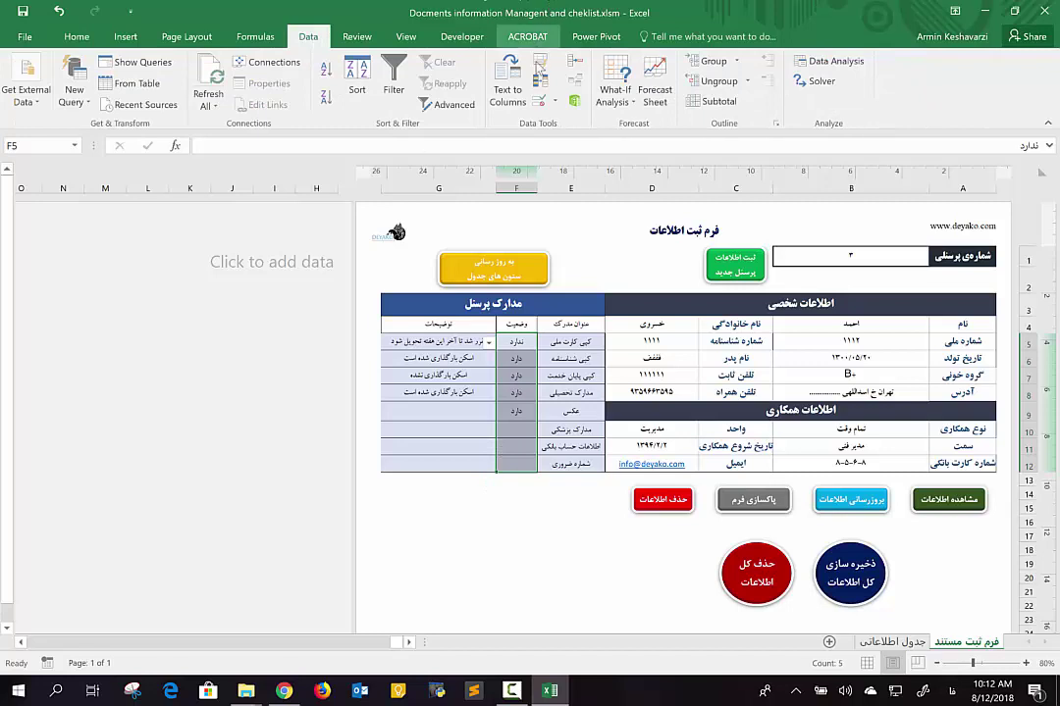
{"action": "left_click", "coordinate": [537, 102]}
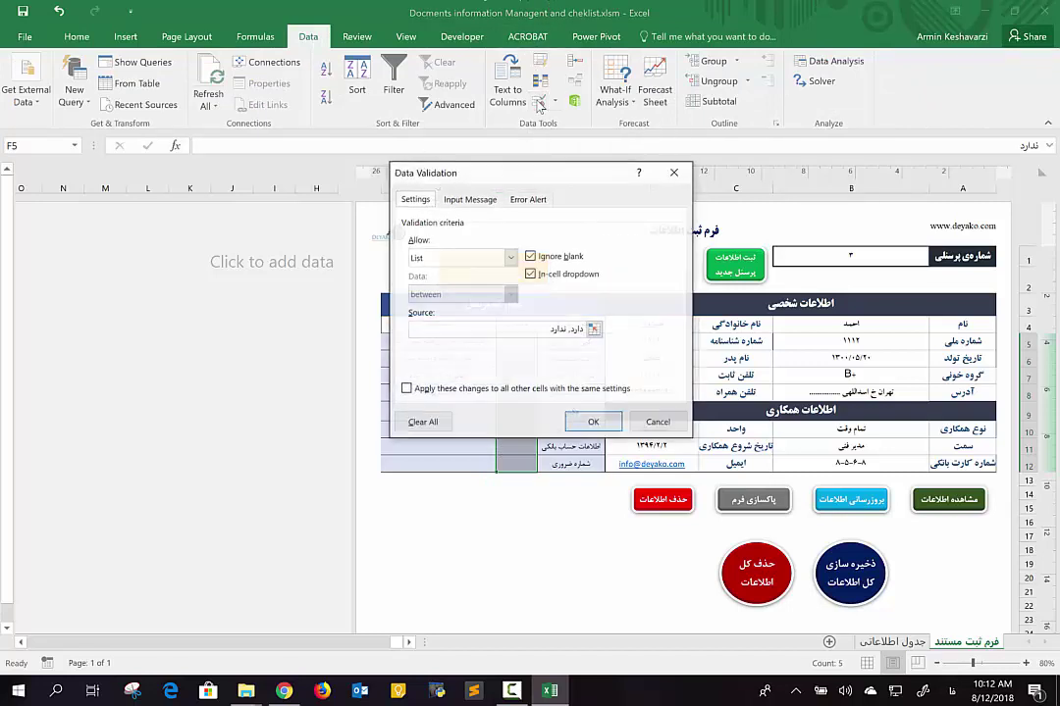
{"action": "left_click", "coordinate": [509, 258]}
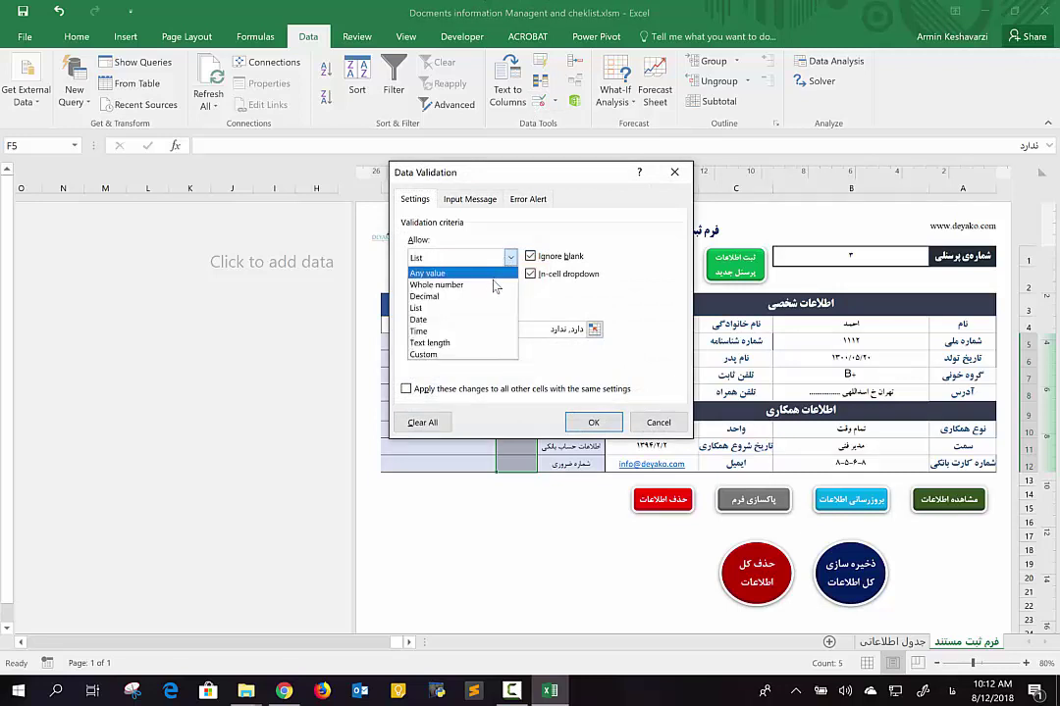
{"action": "left_click", "coordinate": [553, 333]}
{"action": "type", "text": ",ناقص"}
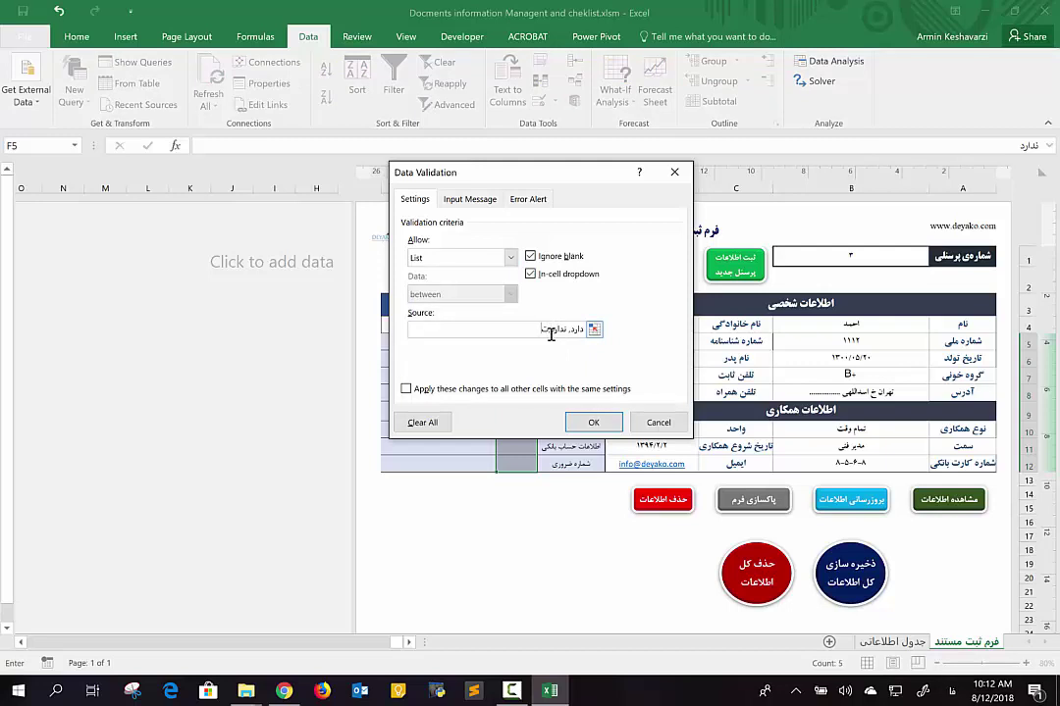
{"action": "left_click", "coordinate": [658, 422]}
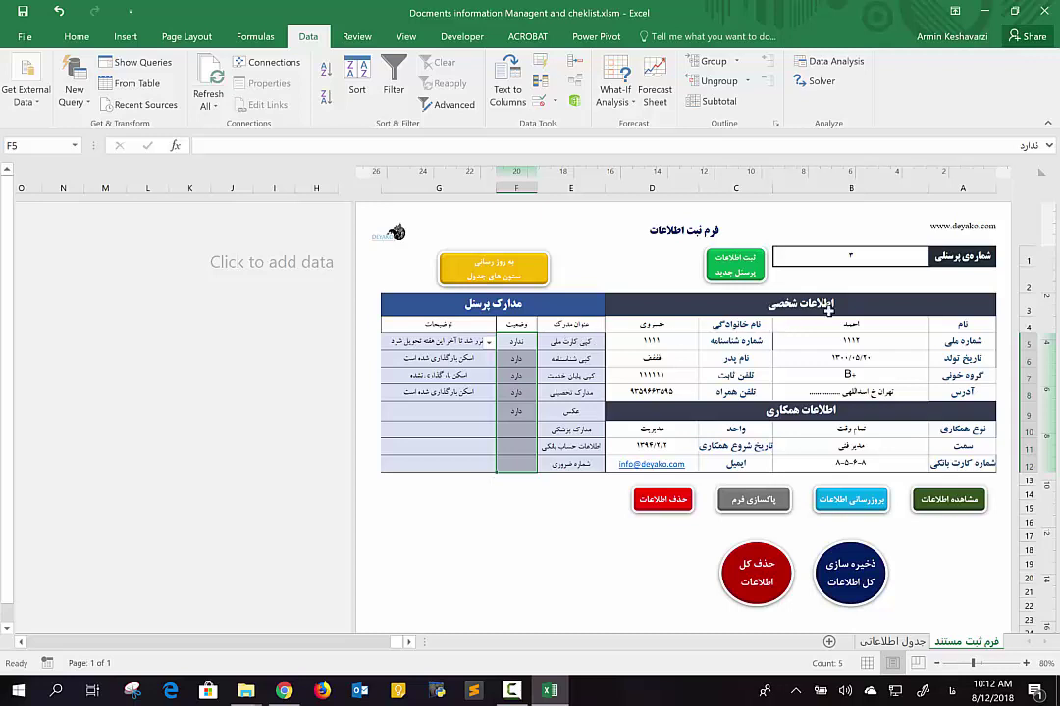
View the جدول اطلاعاتی data table, then return to the فرم ثبت مستند form
{"action": "left_click", "coordinate": [895, 643]}
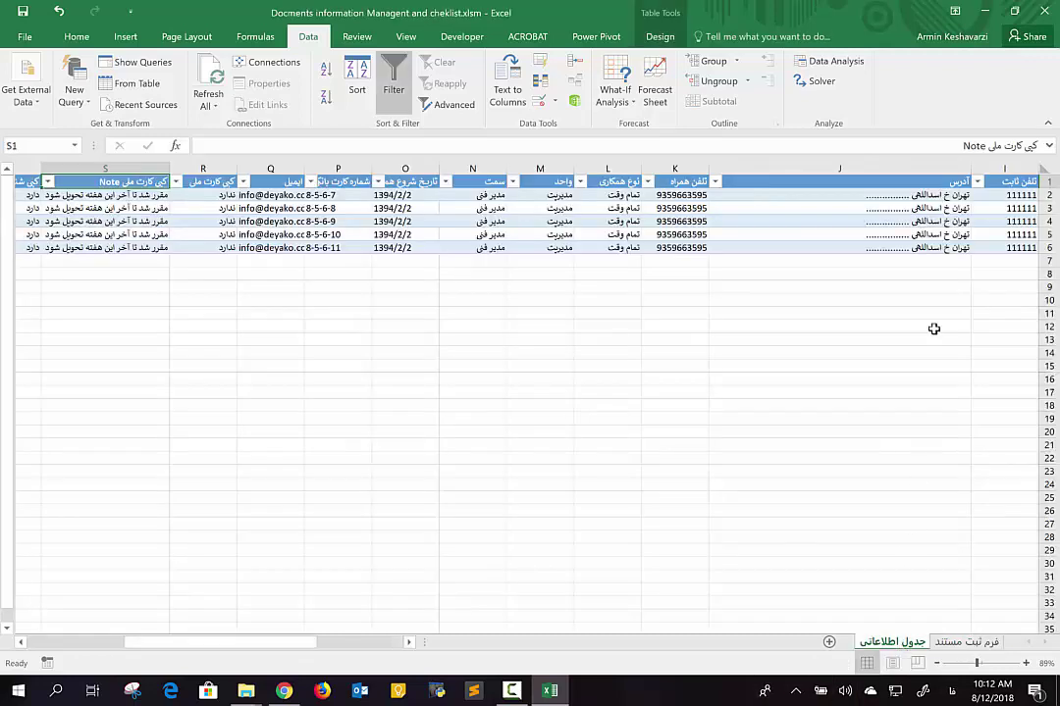
{"action": "scroll", "coordinate": [947, 207], "scroll_direction": "right", "scroll_amount": 2}
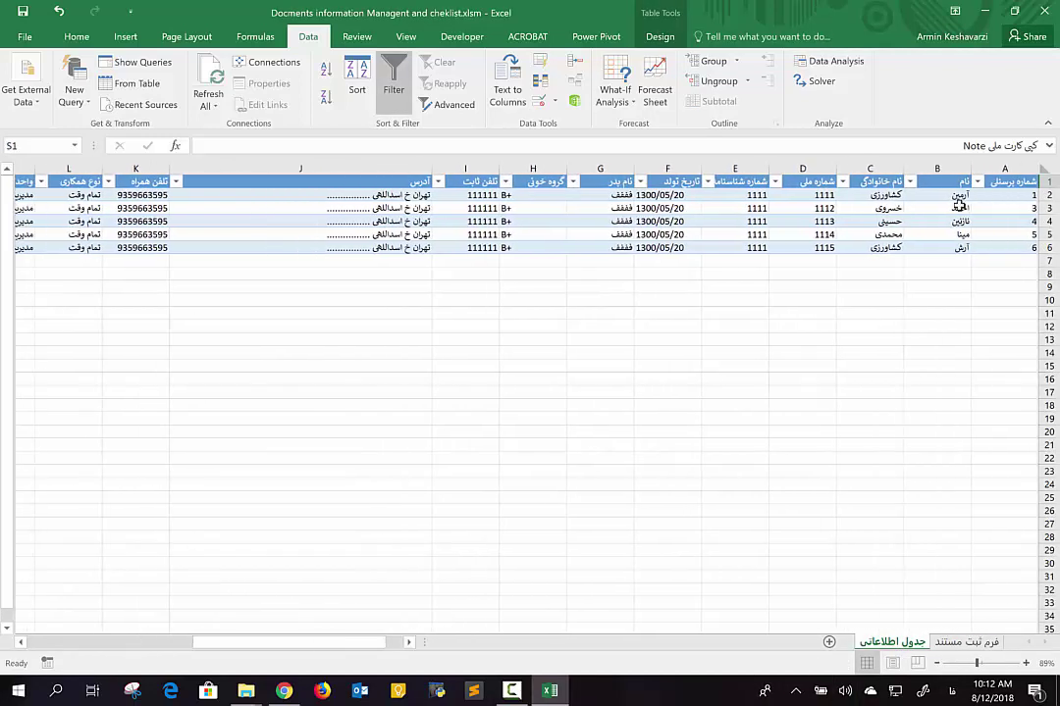
{"action": "left_click", "coordinate": [937, 642]}
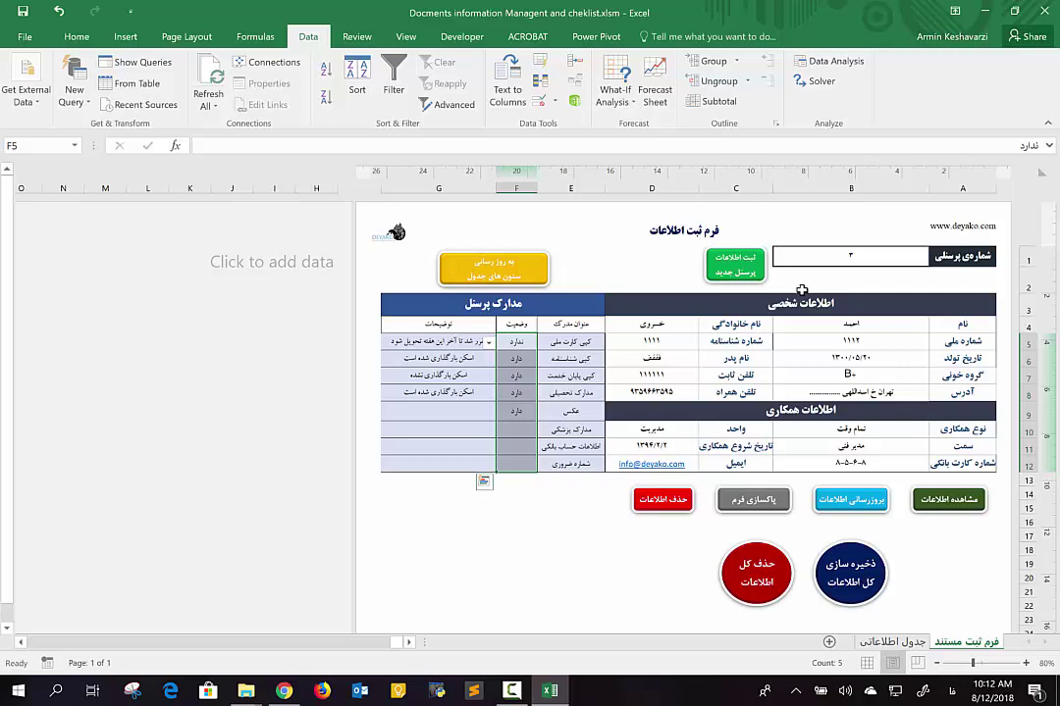
Try entering 10 as a document status in F5 and discard the rejected entry
{"action": "type", "text": "10"}
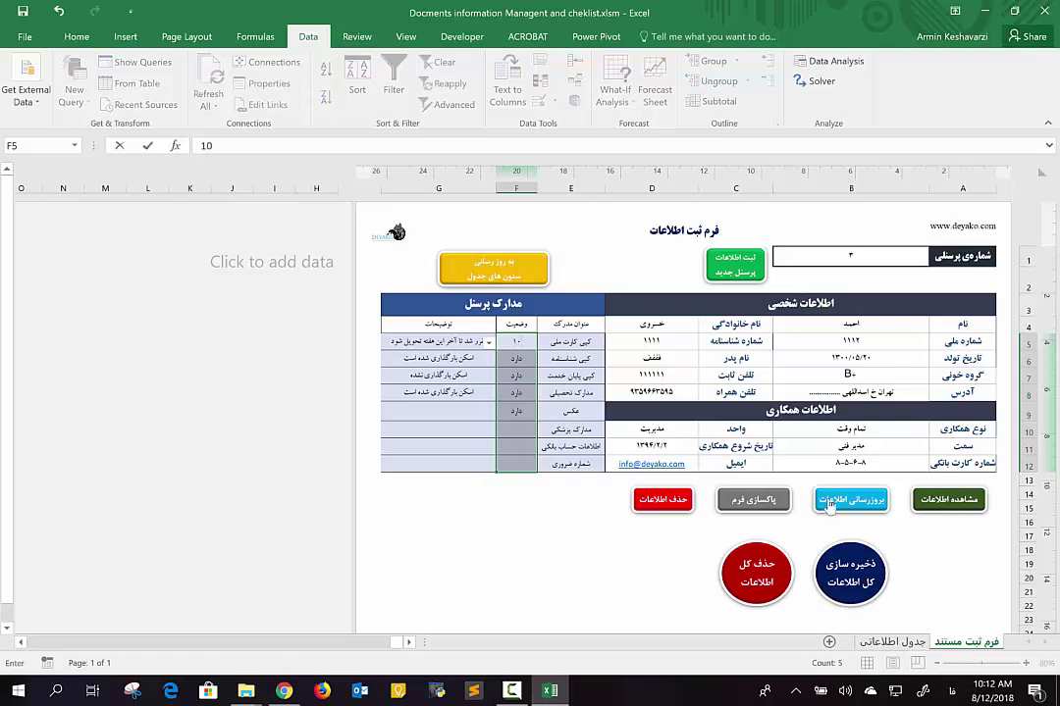
{"action": "left_click", "coordinate": [902, 644]}
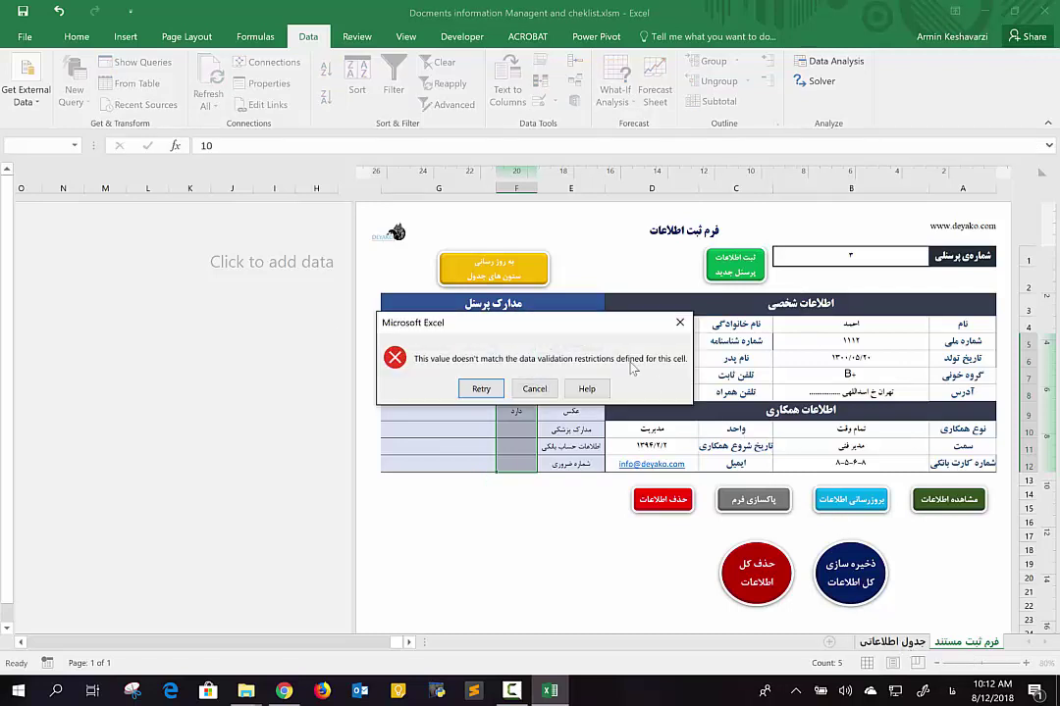
{"action": "left_click", "coordinate": [535, 390]}
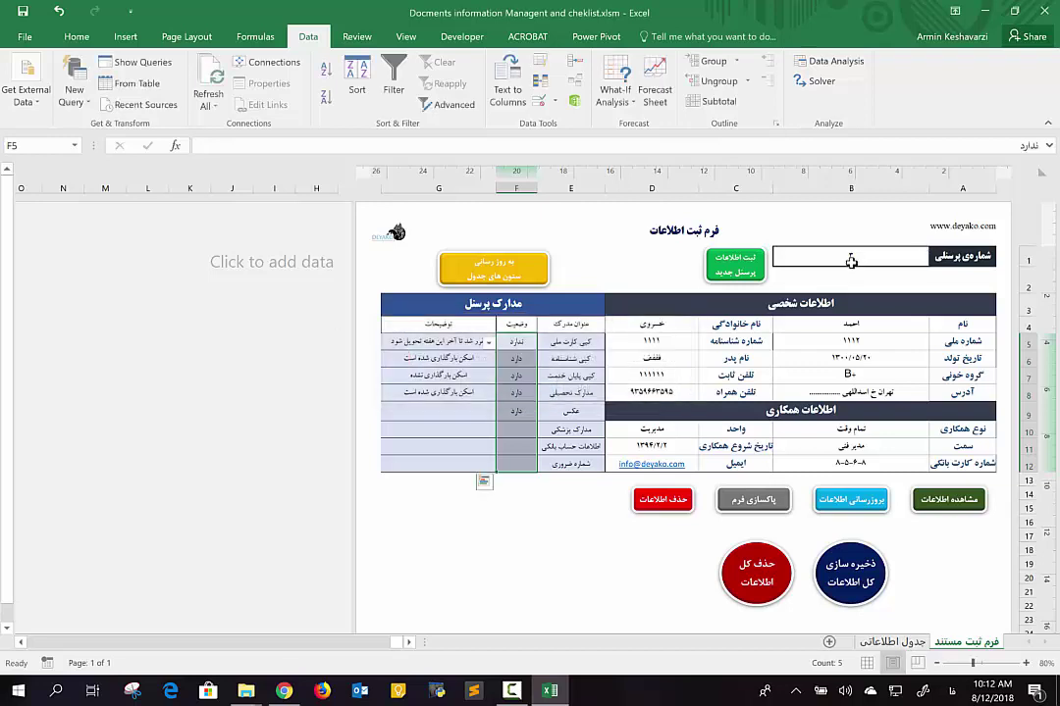
Enter personnel number 10 in B1 and load it with the green مشاهده اطلاعات button
{"action": "left_click", "coordinate": [851, 261]}
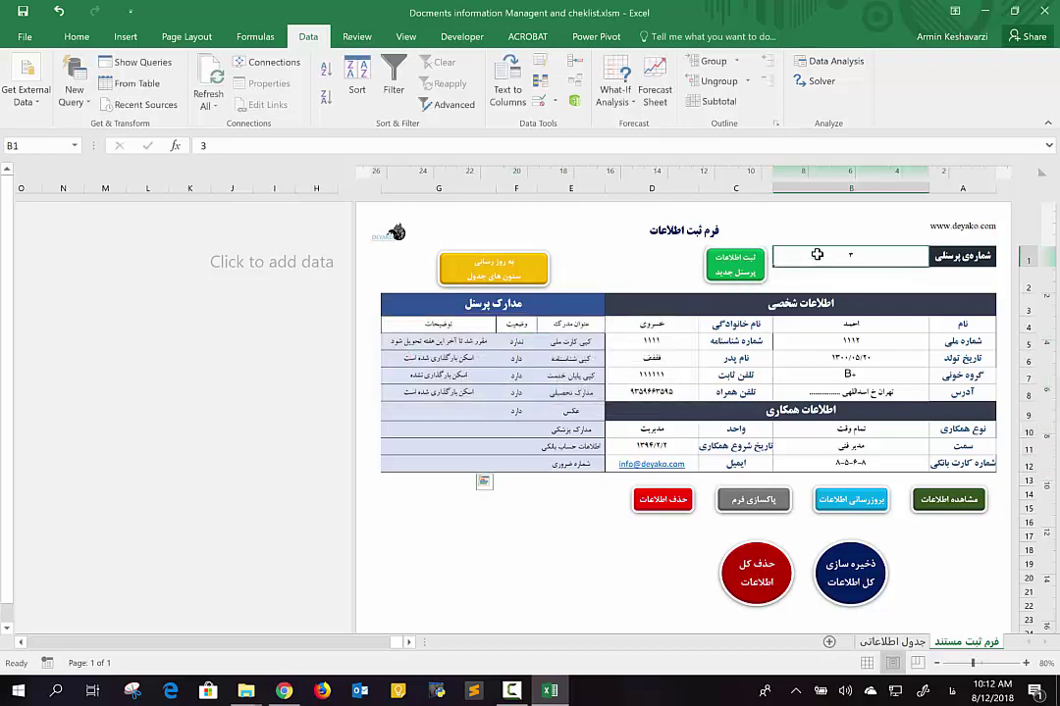
{"action": "type", "text": "10"}
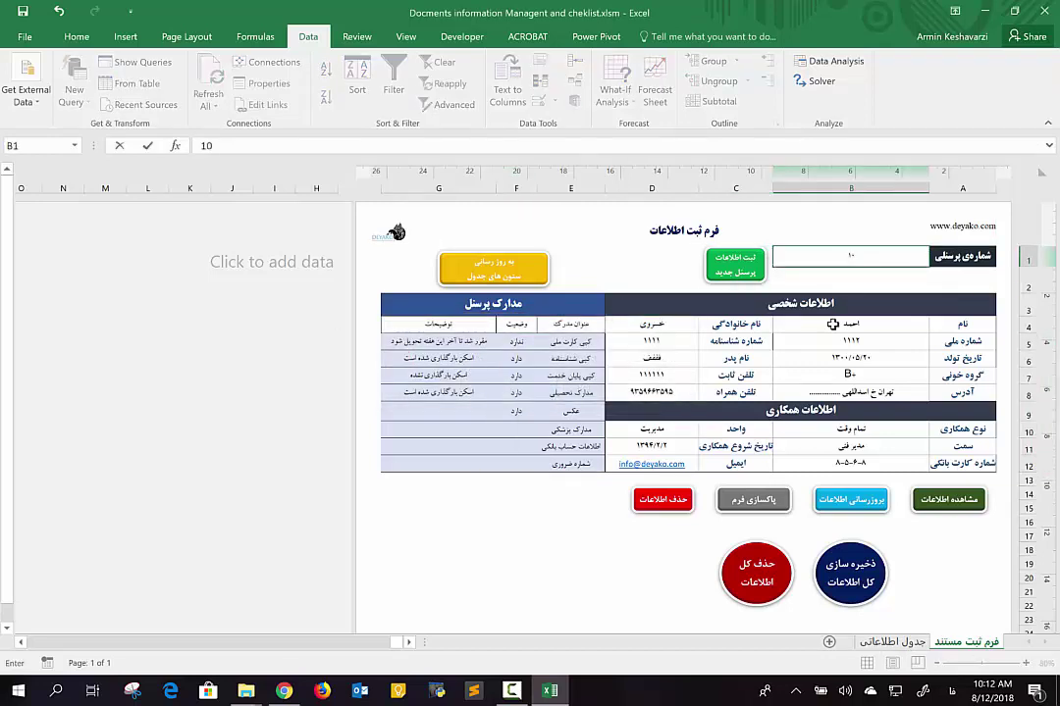
{"action": "key", "text": "Return"}
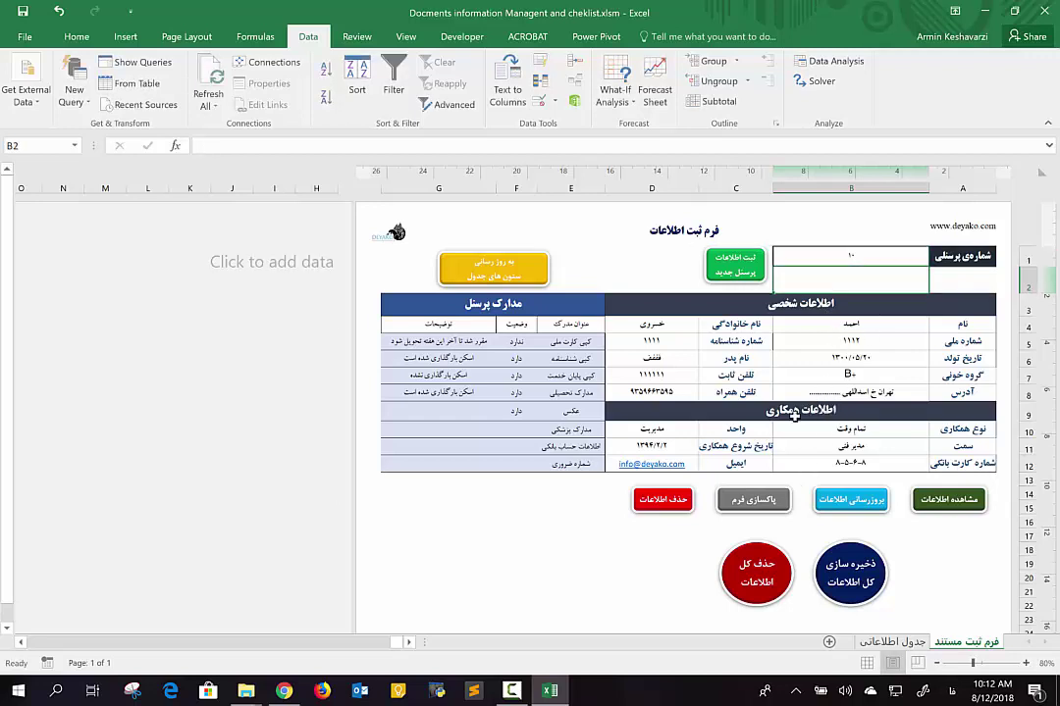
{"action": "left_click", "coordinate": [976, 502]}
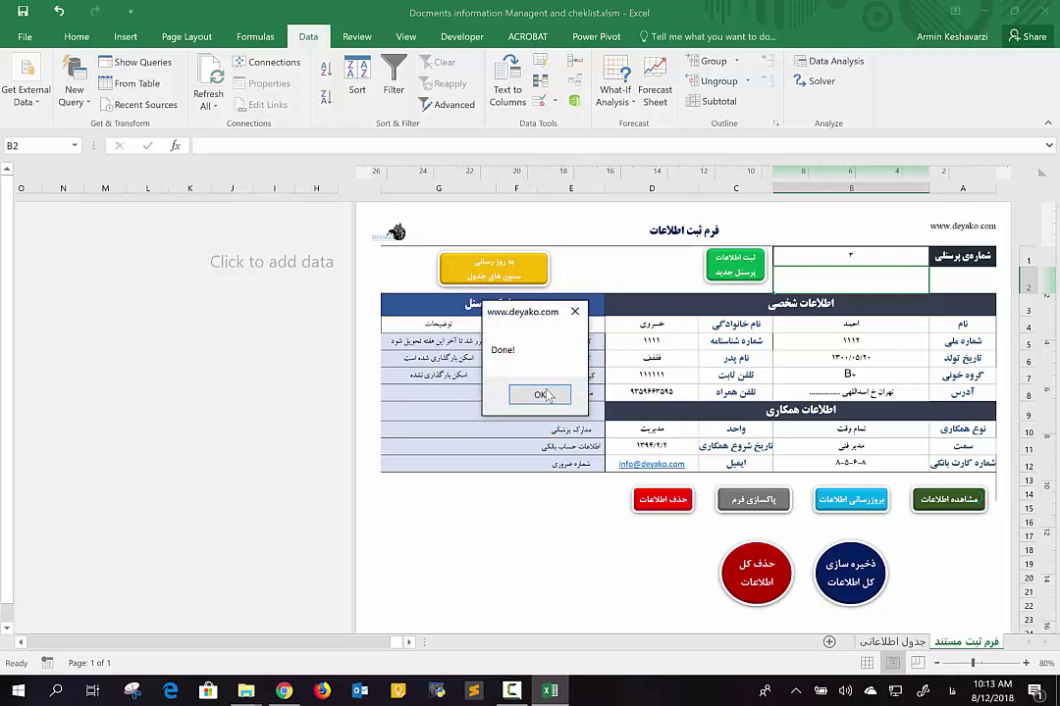
{"action": "left_click", "coordinate": [542, 395]}
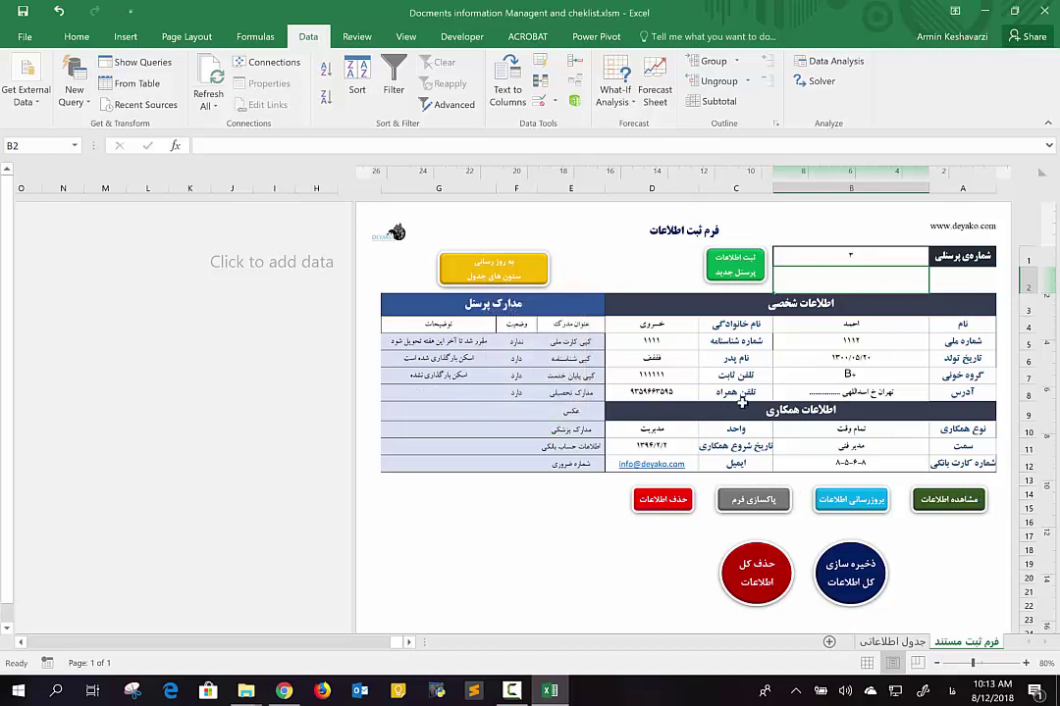
{"action": "left_click", "coordinate": [867, 261]}
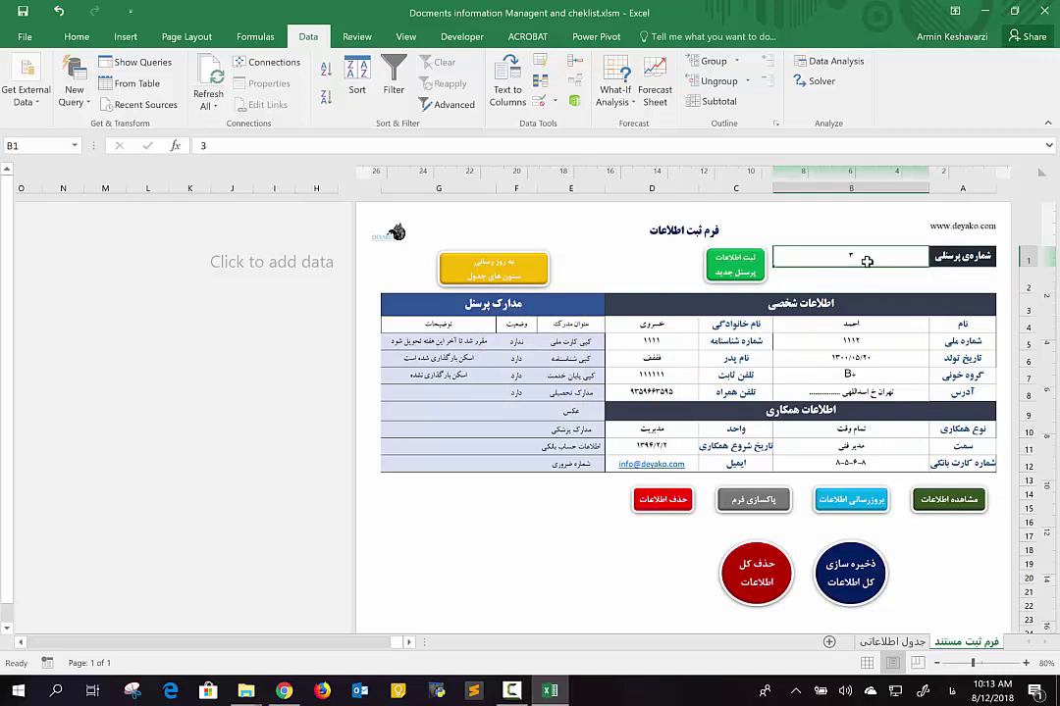
{"action": "type", "text": "10"}
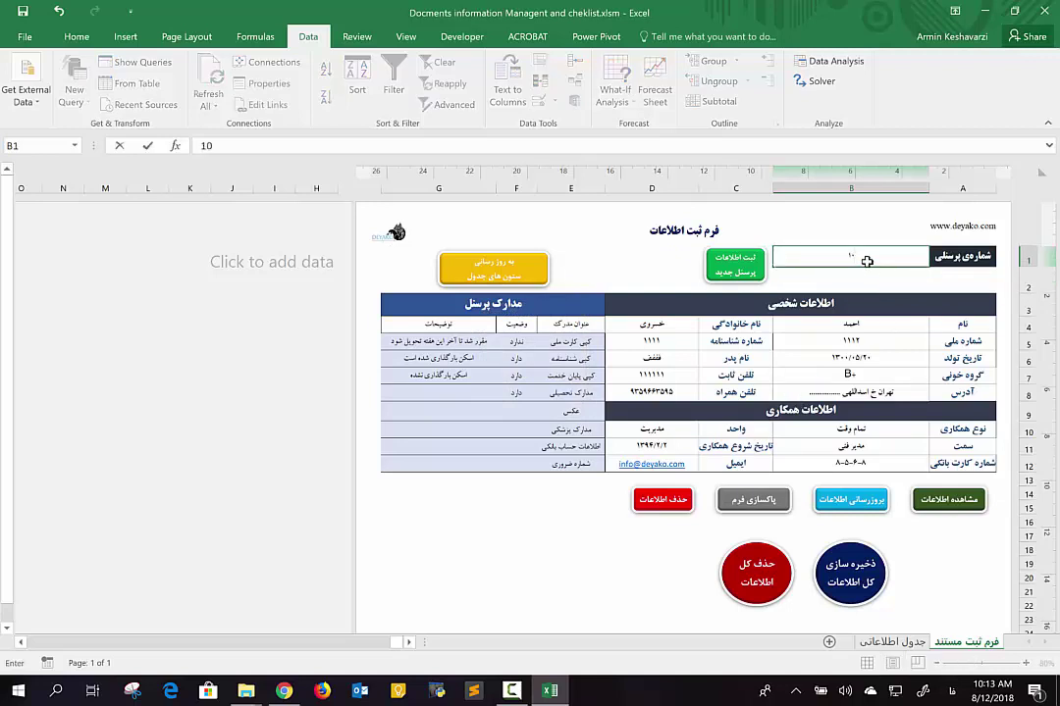
{"action": "key", "text": "Return"}
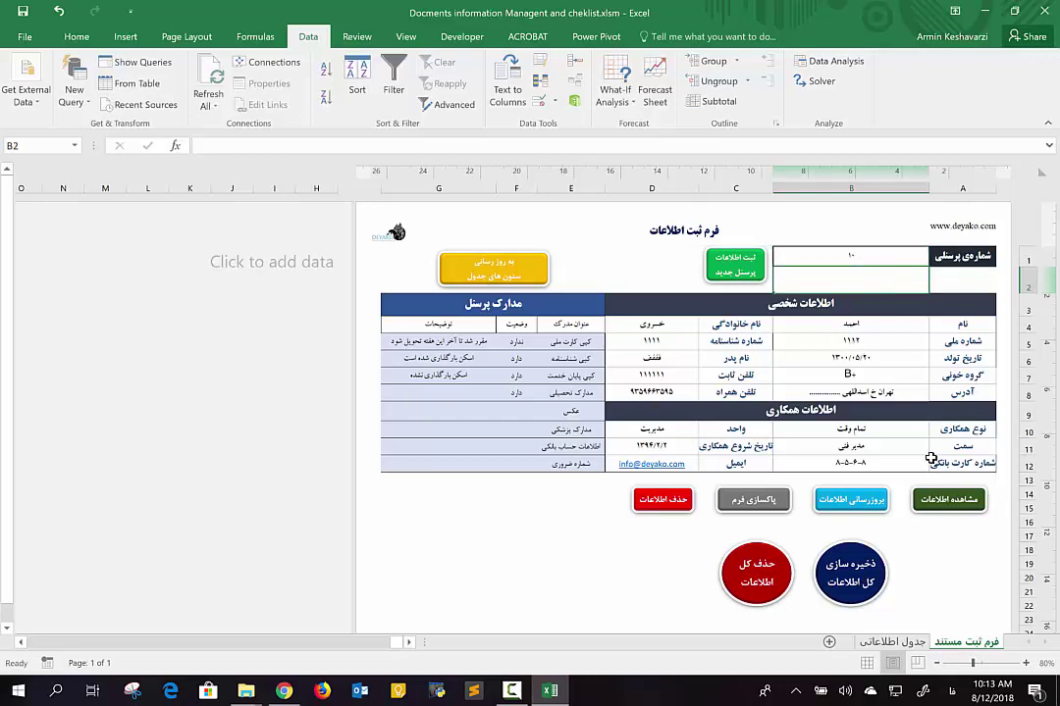
{"action": "left_click", "coordinate": [887, 256]}
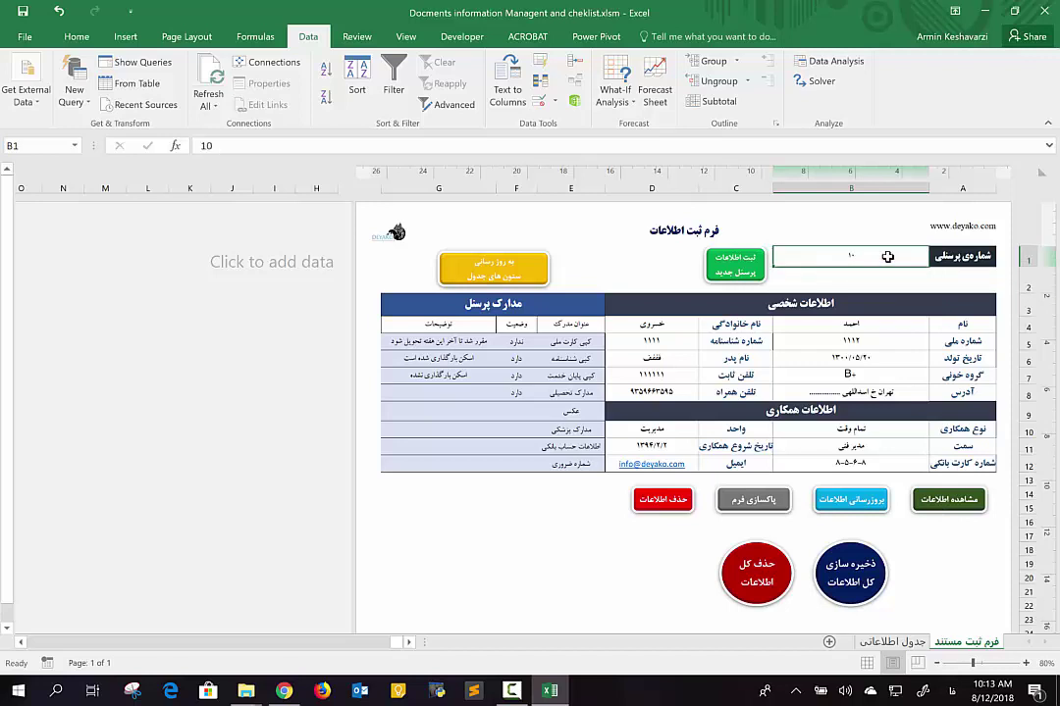
{"action": "left_click", "coordinate": [860, 342]}
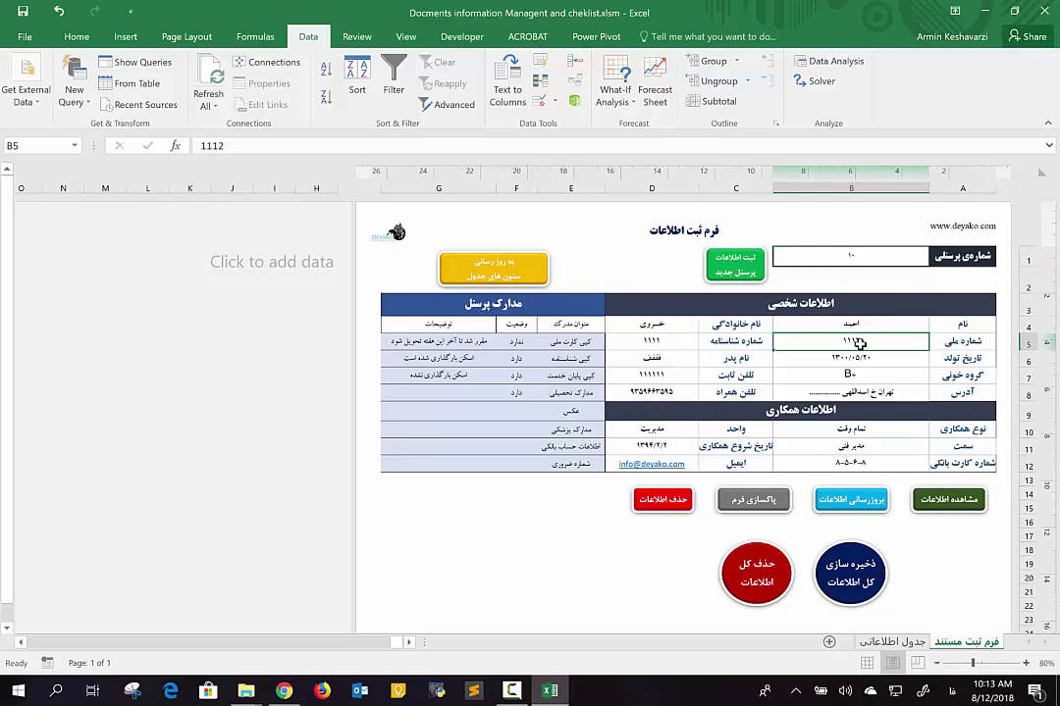
{"action": "left_click", "coordinate": [948, 499]}
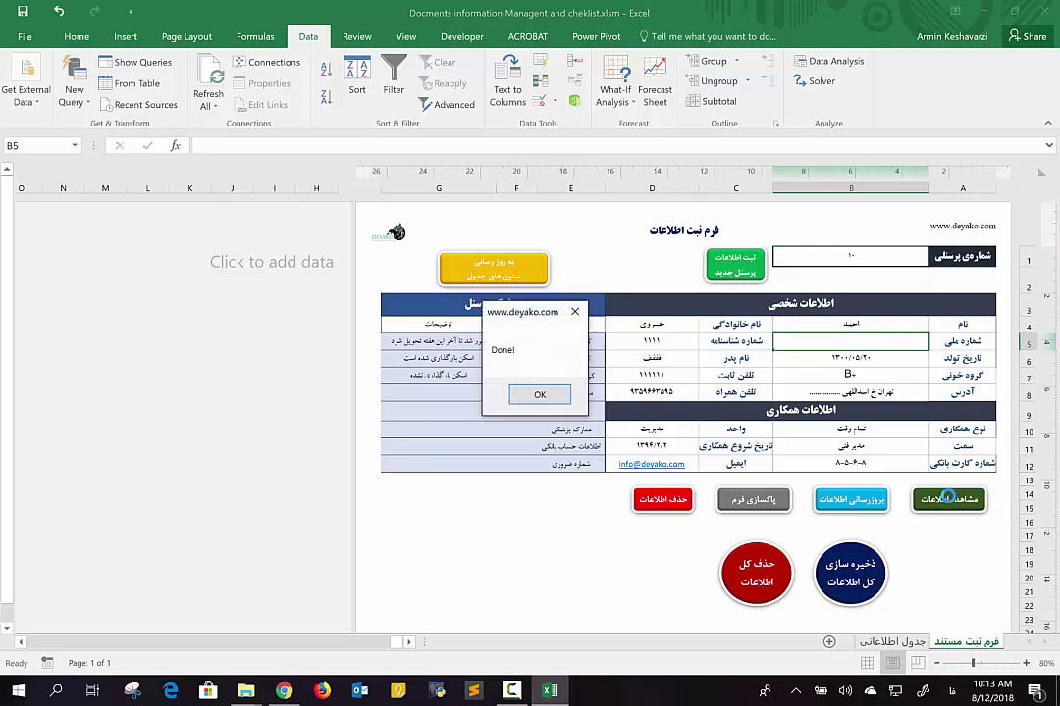
{"action": "left_click", "coordinate": [539, 394]}
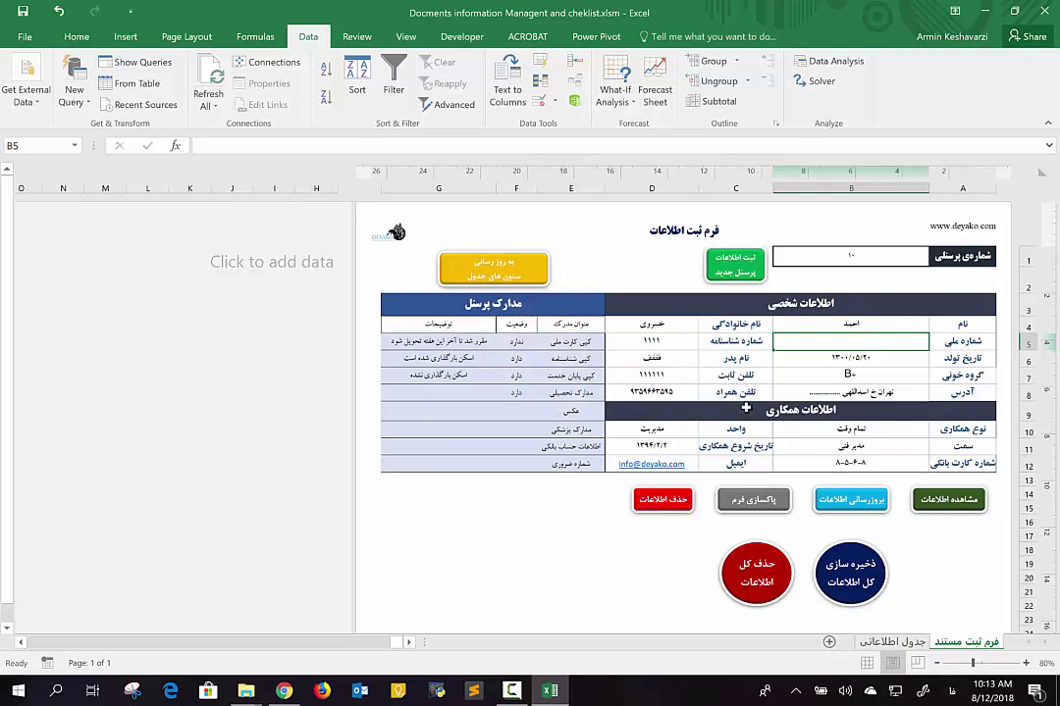
{"action": "left_click", "coordinate": [857, 255]}
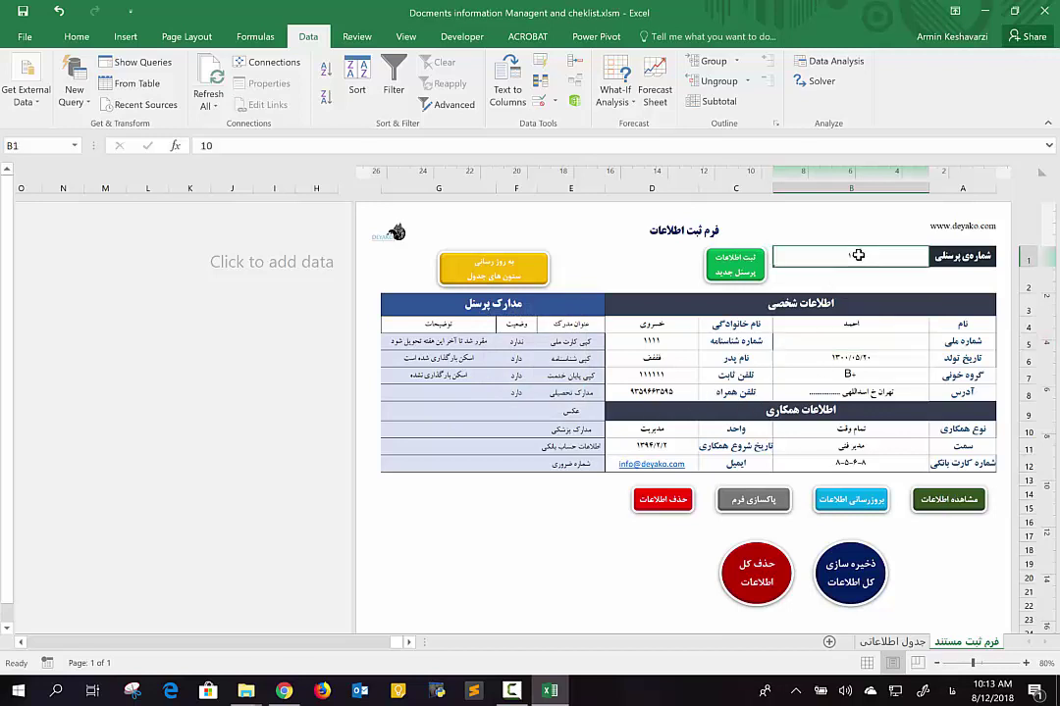
{"action": "left_click", "coordinate": [843, 330]}
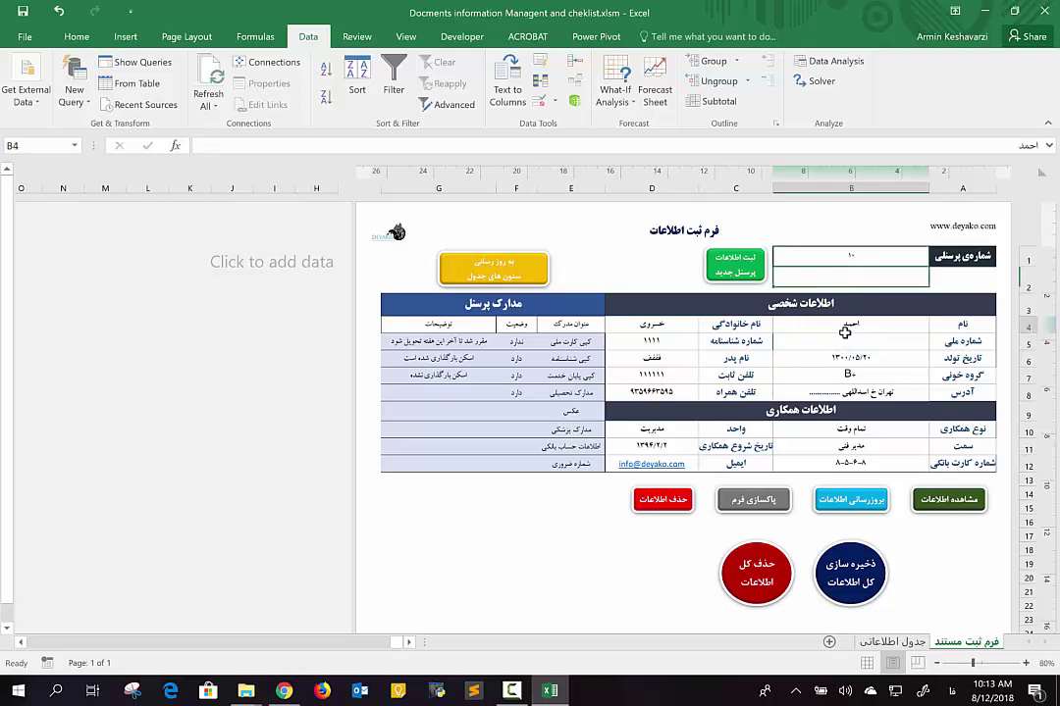
{"action": "type", "text": "آرمین"}
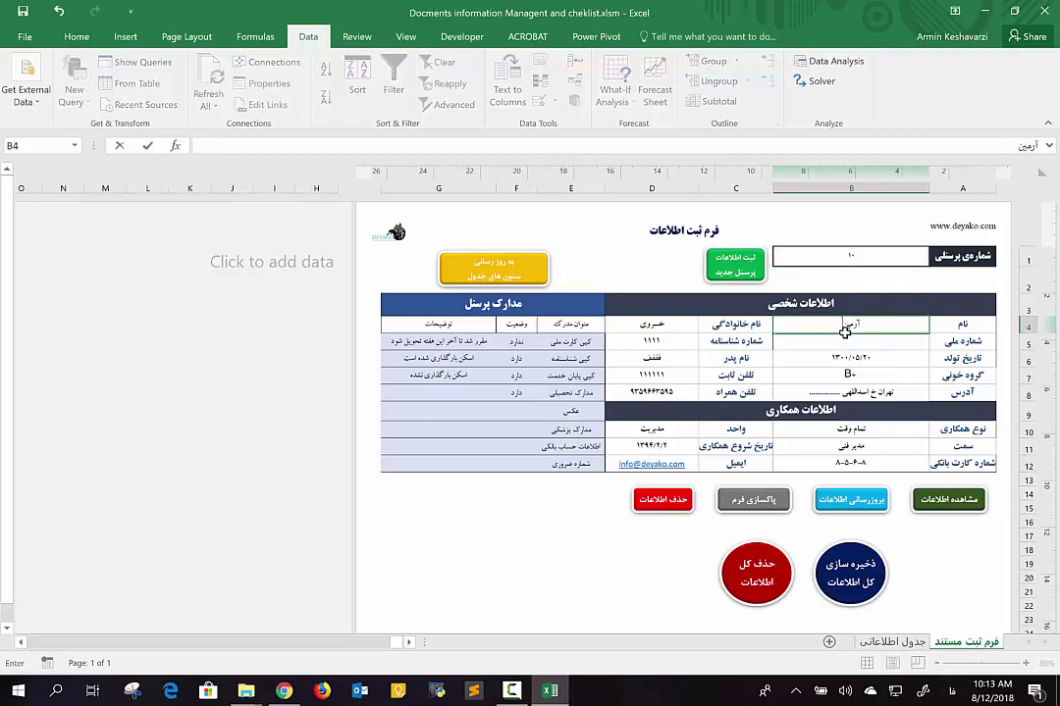
{"action": "key", "text": "Tab"}
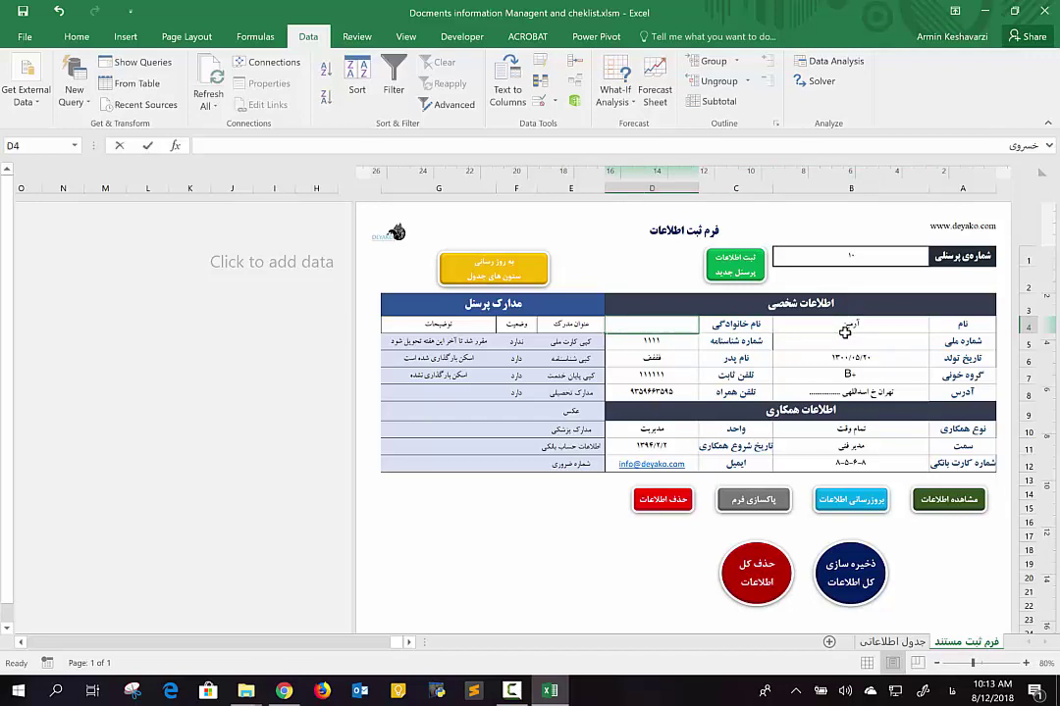
{"action": "type", "text": "کشاورزی"}
{"action": "key", "text": "Return"}
{"action": "key", "text": "shift+Tab"}
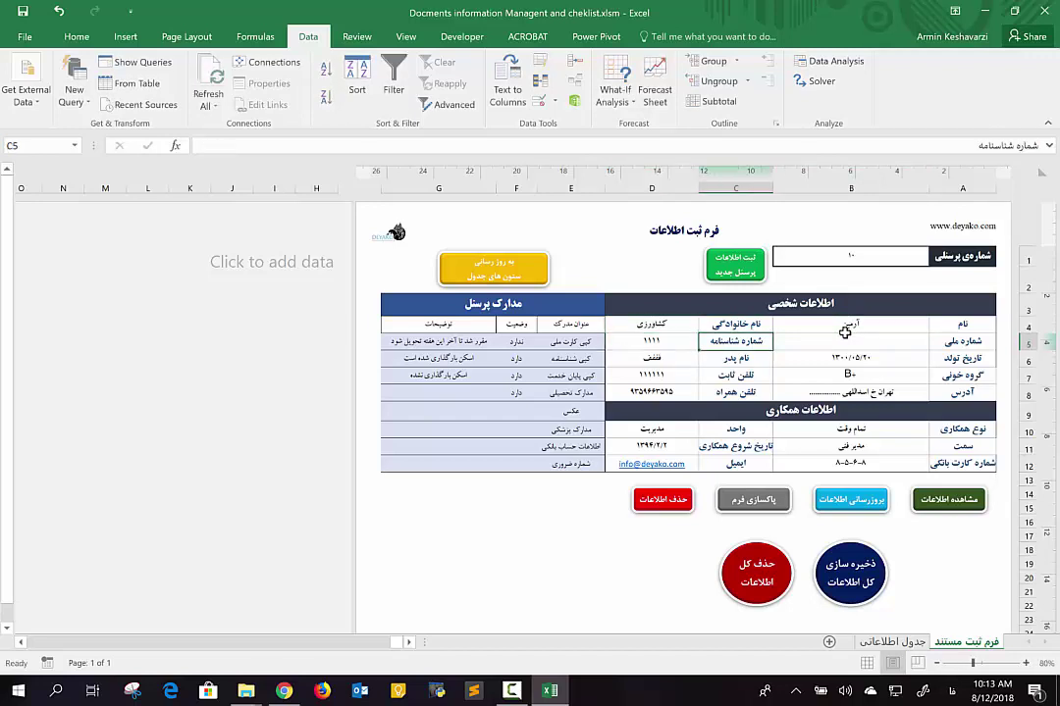
{"action": "type", "text": "12"}
{"action": "key", "text": "Tab"}
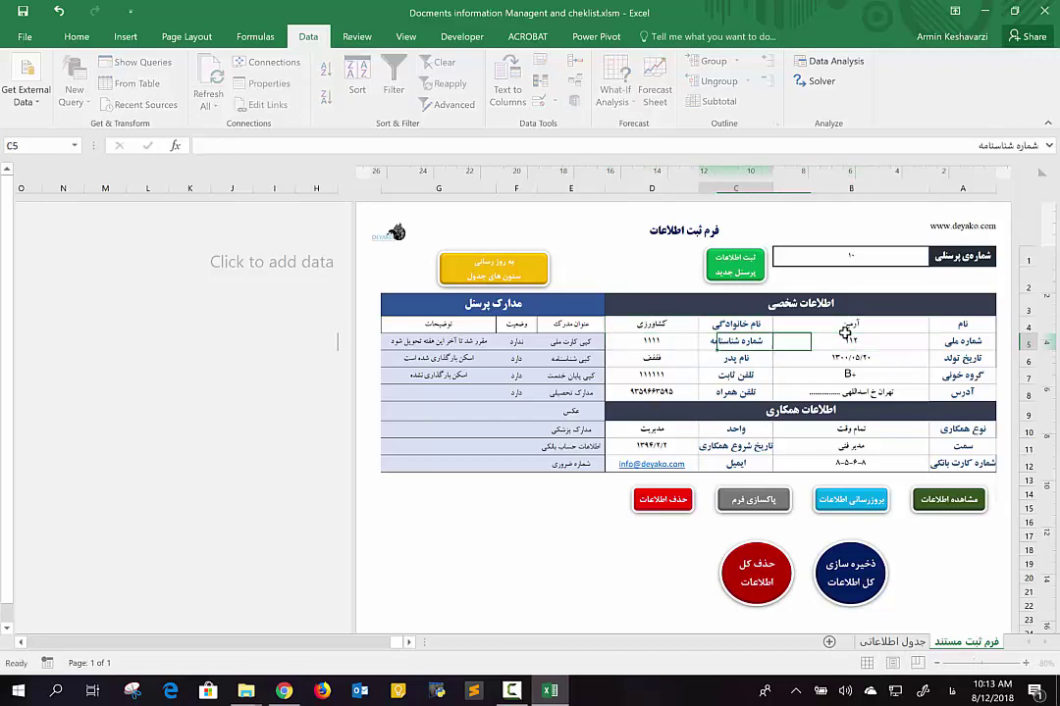
{"action": "key", "text": "Tab"}
{"action": "type", "text": "332"}
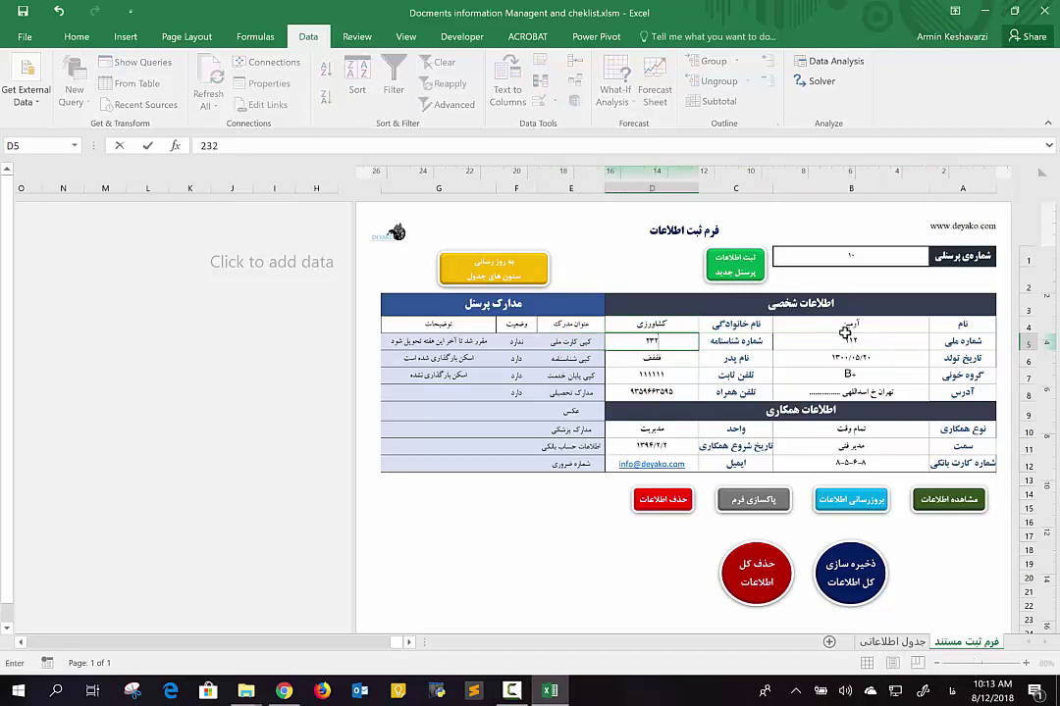
{"action": "key", "text": "shift+Tab"}
{"action": "key", "text": "Return"}
{"action": "type", "text": "232"}
{"action": "type", "text": "1212"}
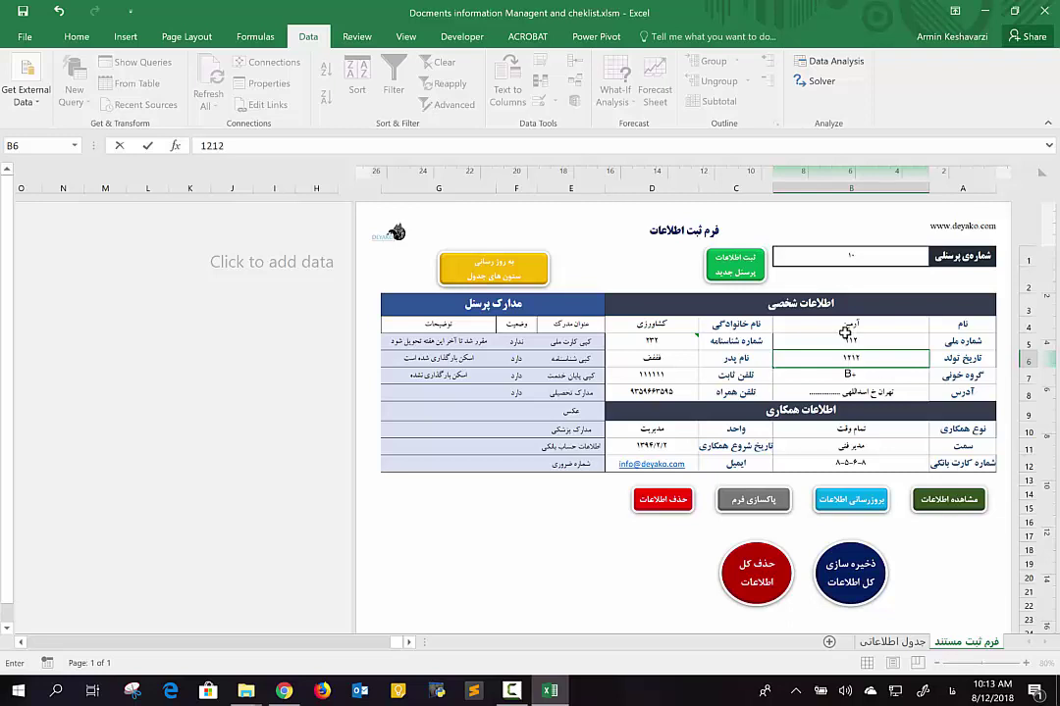
{"action": "type", "text": "1"}
{"action": "key", "text": "Return"}
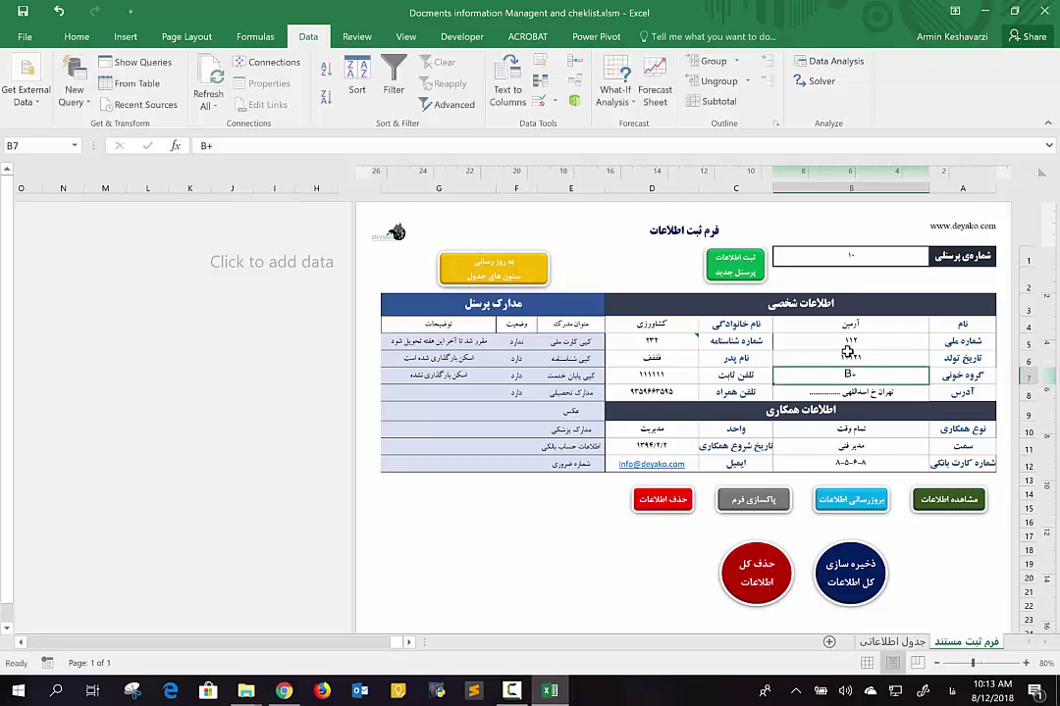
{"action": "left_click", "coordinate": [852, 358]}
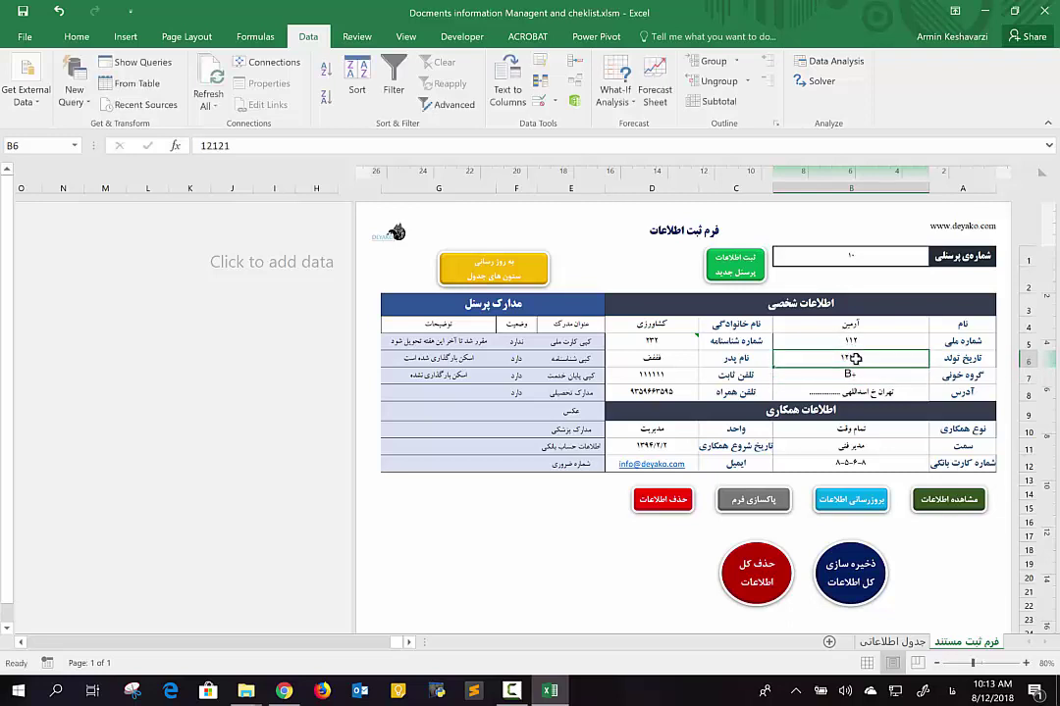
{"action": "type", "text": "1397/05/"}
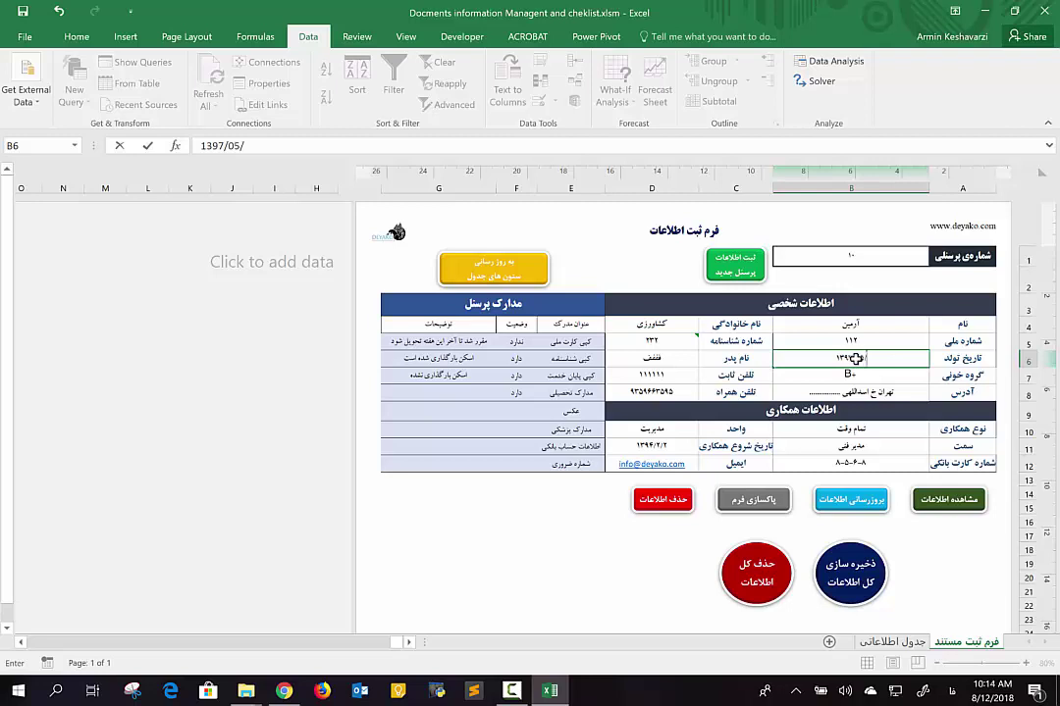
{"action": "key", "text": "Return"}
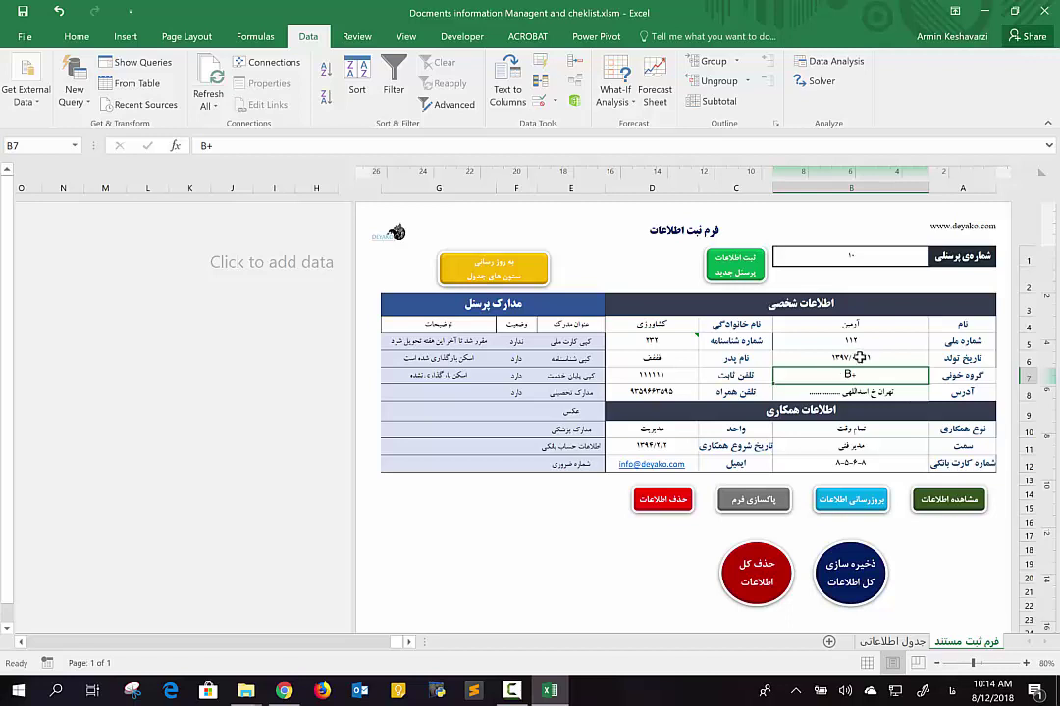
{"action": "left_click", "coordinate": [959, 357]}
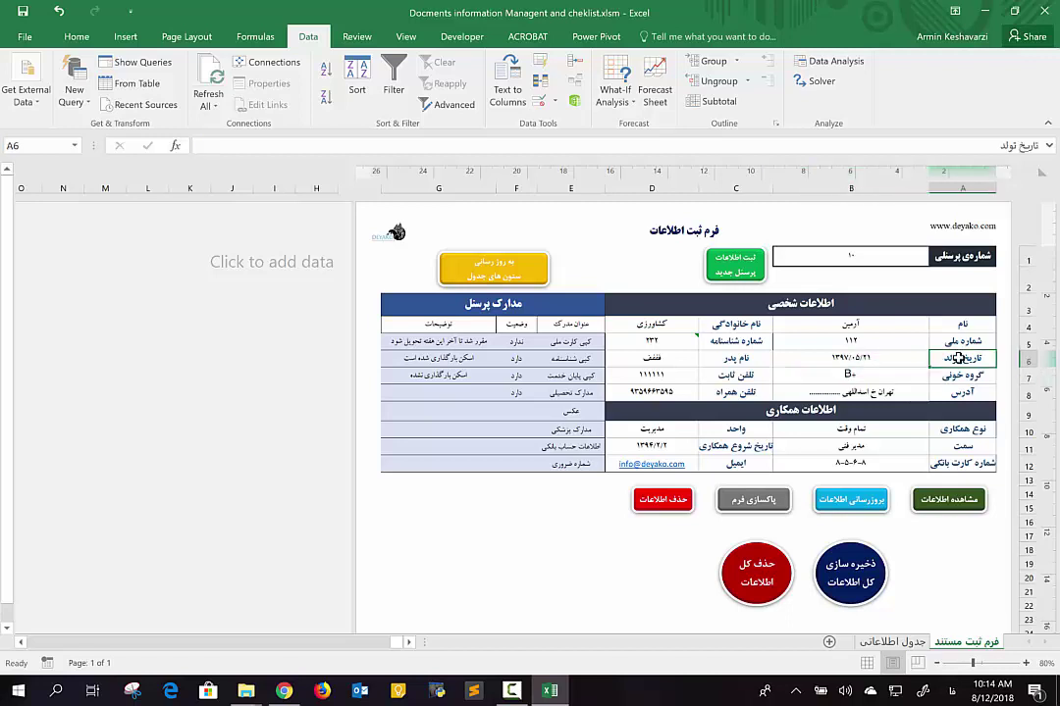
{"action": "left_click", "coordinate": [876, 361]}
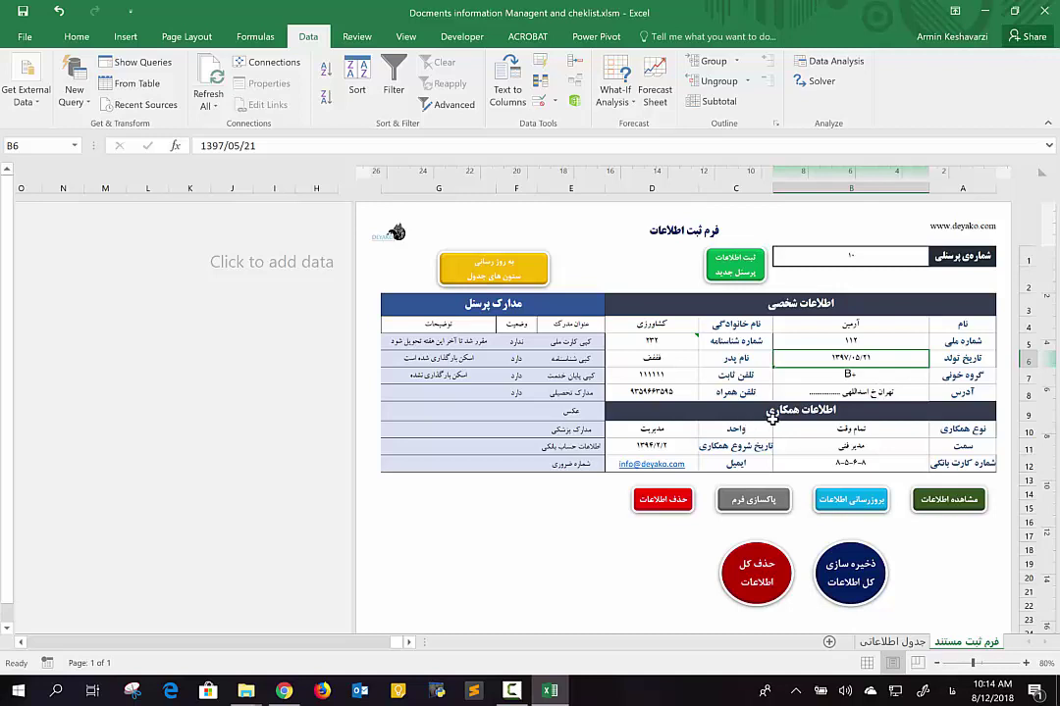
{"action": "left_click", "coordinate": [674, 345]}
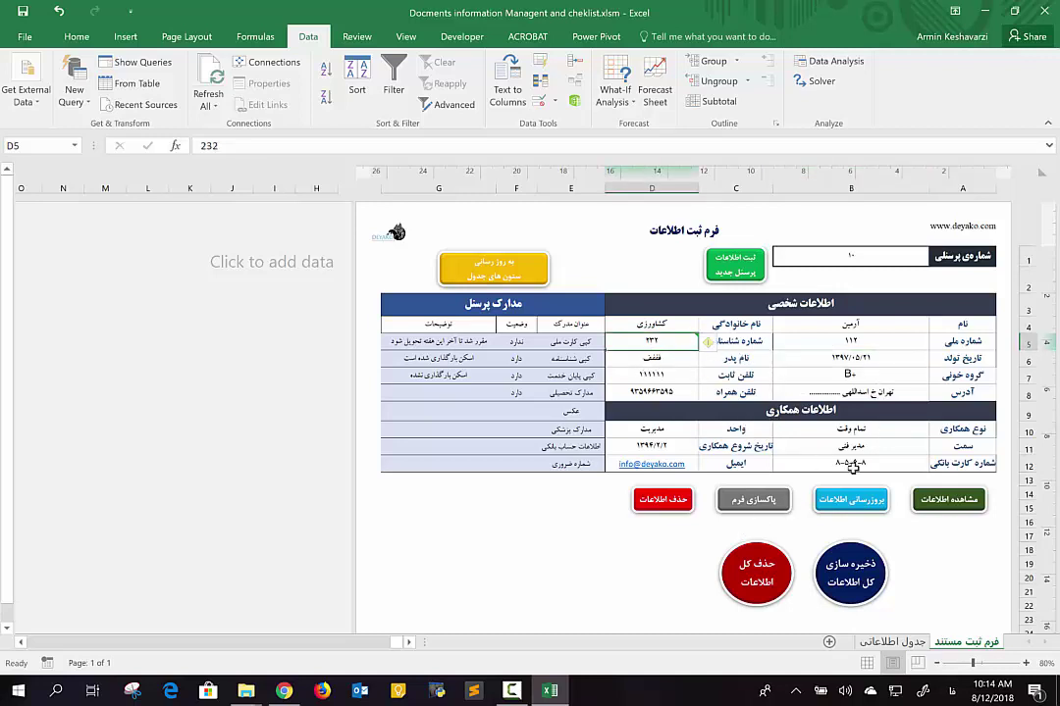
Mark the ID card copy ندارد and note the education documents as 'ارککن شده'
{"action": "left_click", "coordinate": [516, 342]}
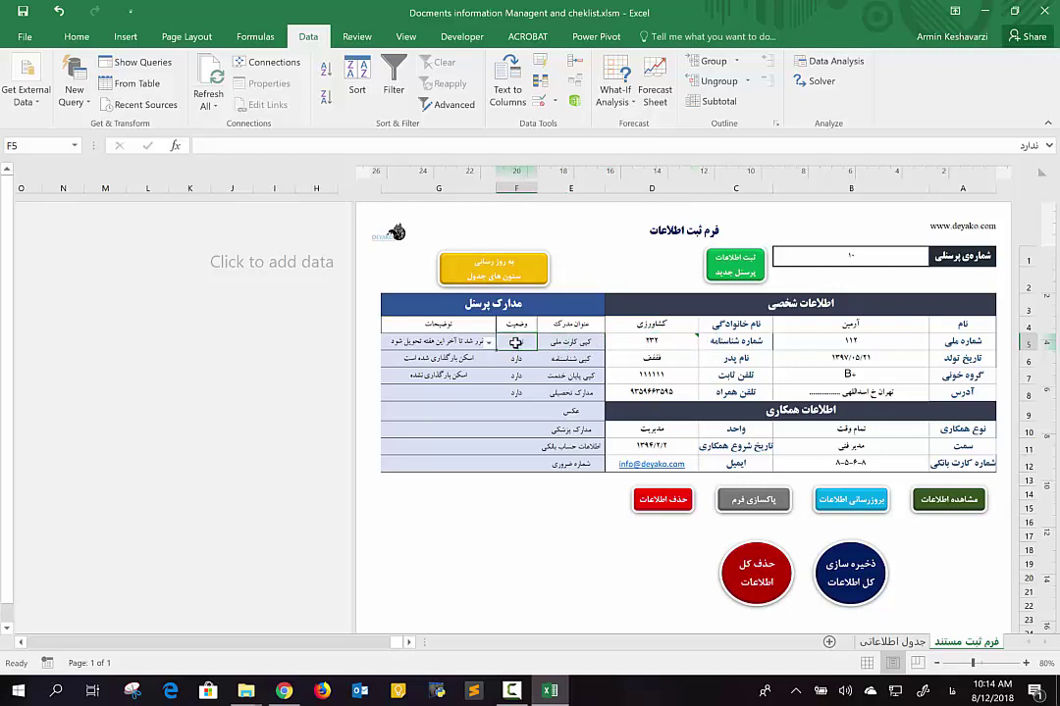
{"action": "left_click", "coordinate": [489, 343]}
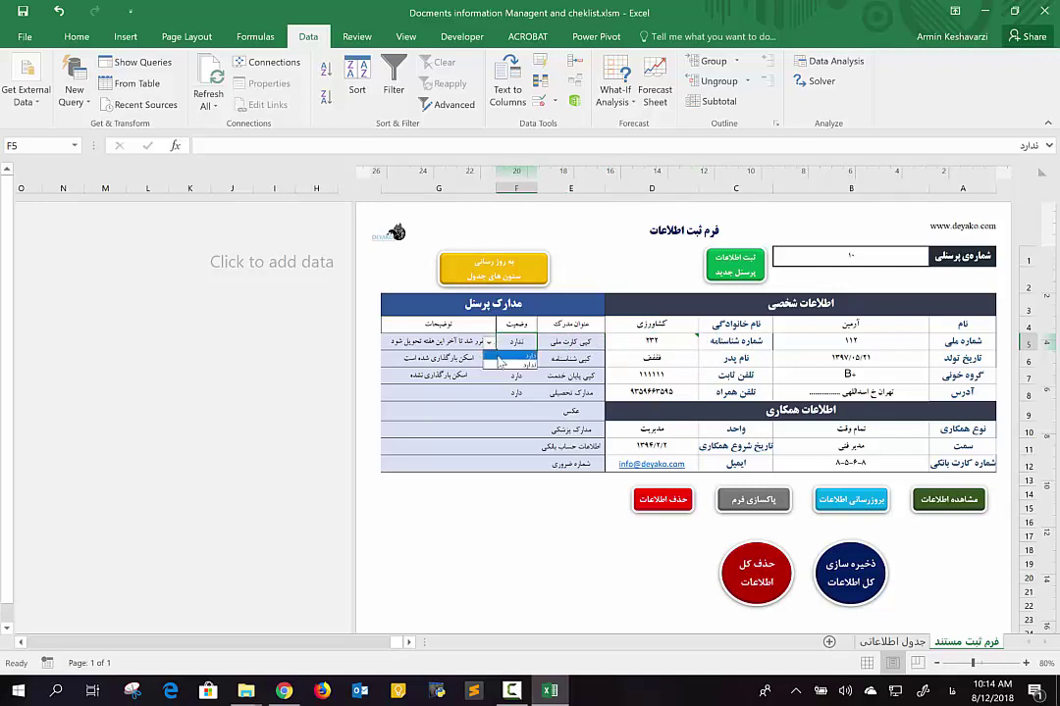
{"action": "left_click", "coordinate": [503, 356]}
{"action": "left_click", "coordinate": [488, 342]}
{"action": "left_click", "coordinate": [502, 364]}
{"action": "left_click", "coordinate": [508, 359]}
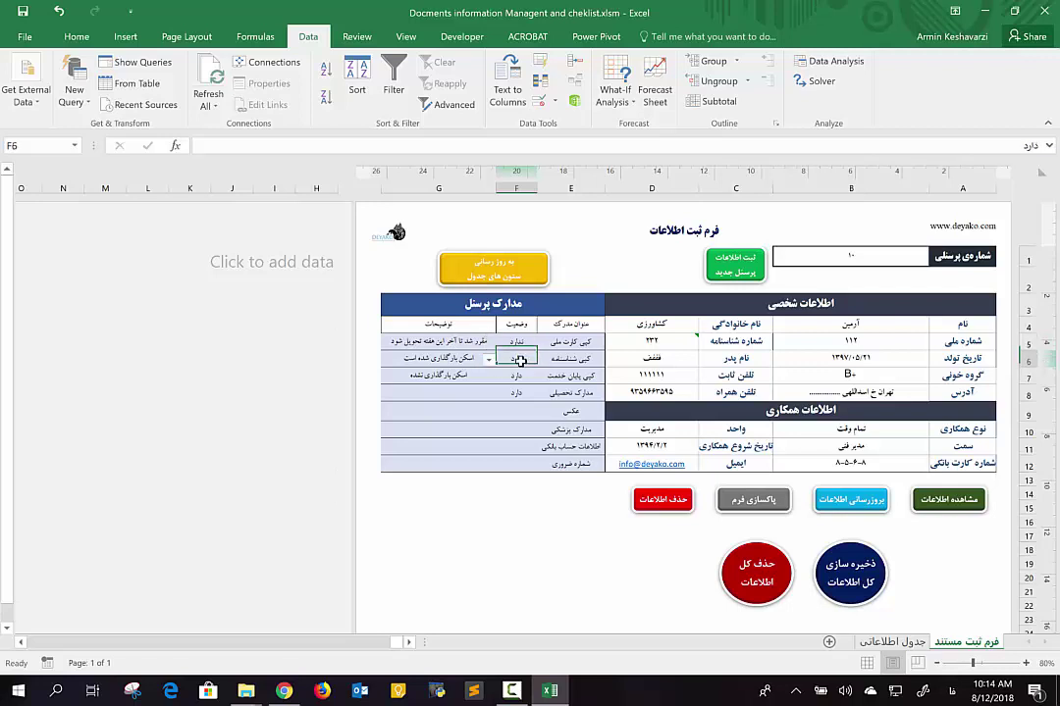
{"action": "left_click", "coordinate": [475, 390]}
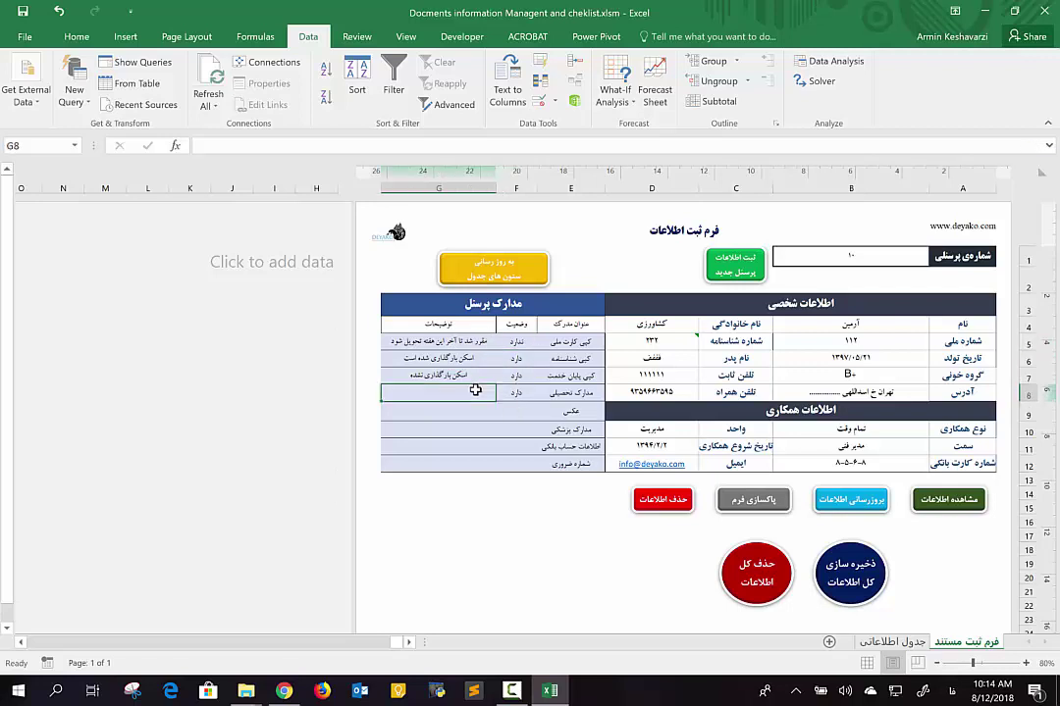
{"action": "type", "text": "ار"}
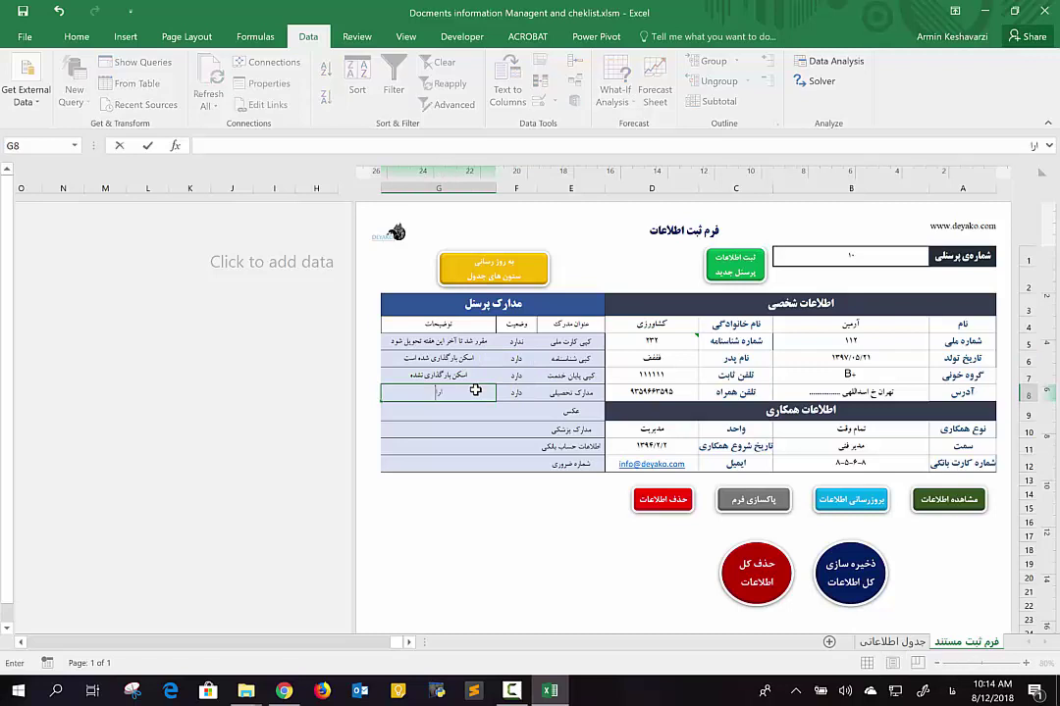
{"action": "type", "text": "ک"}
{"action": "type", "text": "کن شده"}
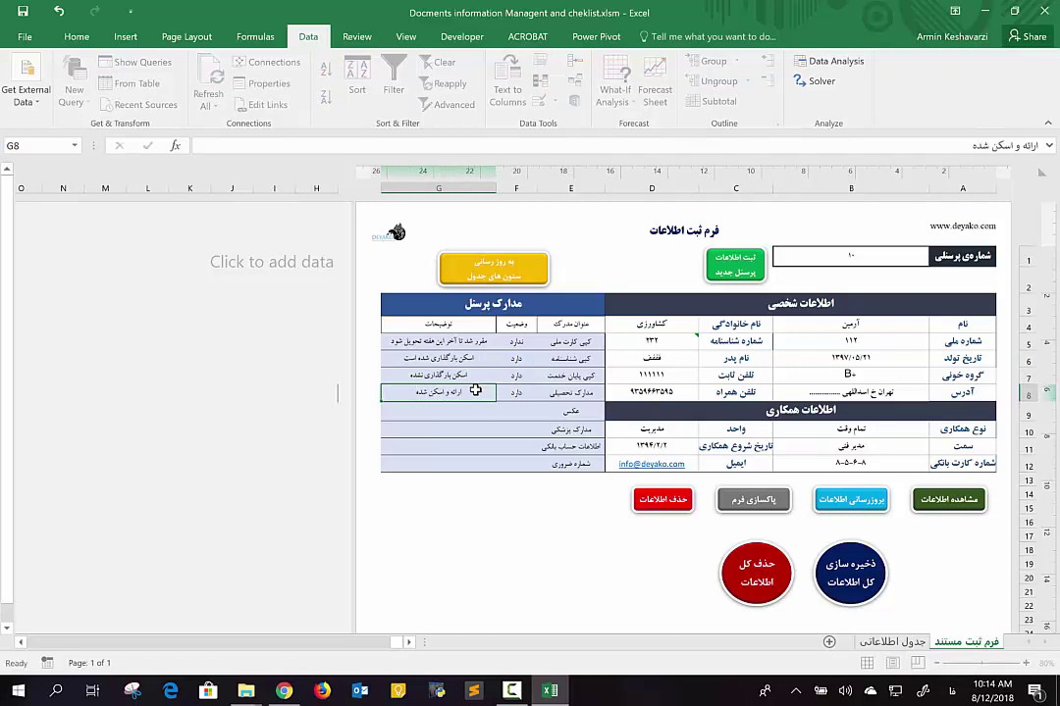
{"action": "key", "text": "Return"}
Set photo to دارد ('بارگذاری شد در پورتال') and medical documents to ندارد ('مقرر شد تا آخر امسال ارائه شود')
{"action": "left_click", "coordinate": [488, 413]}
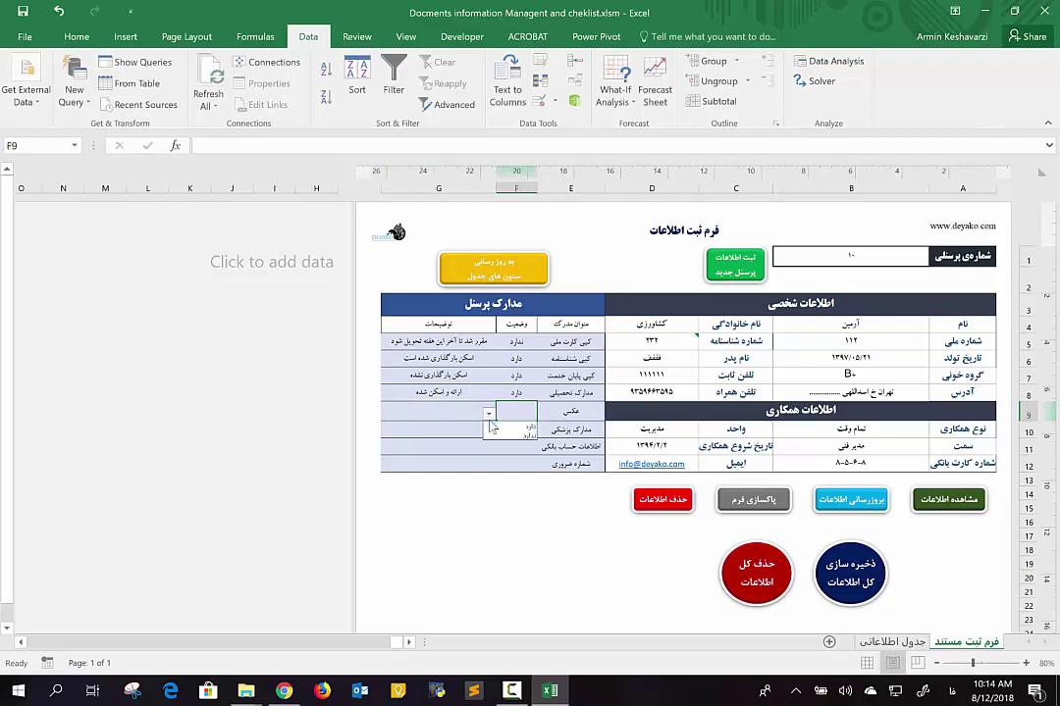
{"action": "left_click", "coordinate": [510, 426]}
{"action": "left_click", "coordinate": [425, 410]}
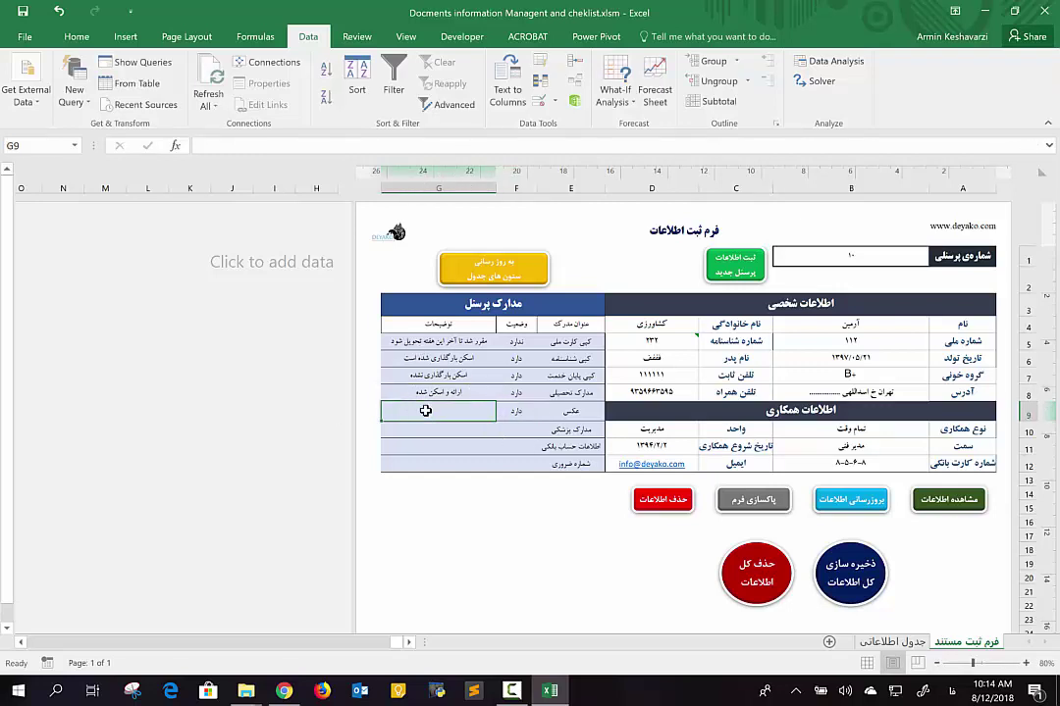
{"action": "type", "text": "بارگذاری شد"}
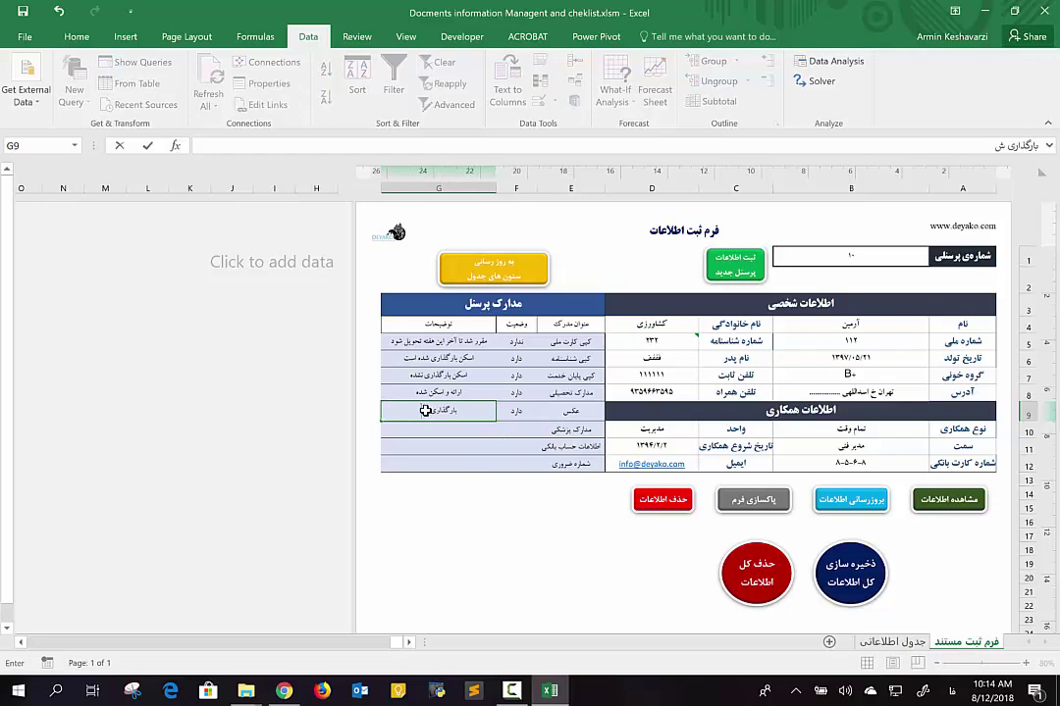
{"action": "type", "text": " در پ"}
{"action": "type", "text": "ورتال"}
{"action": "key", "text": "Return"}
{"action": "key", "text": "Right"}
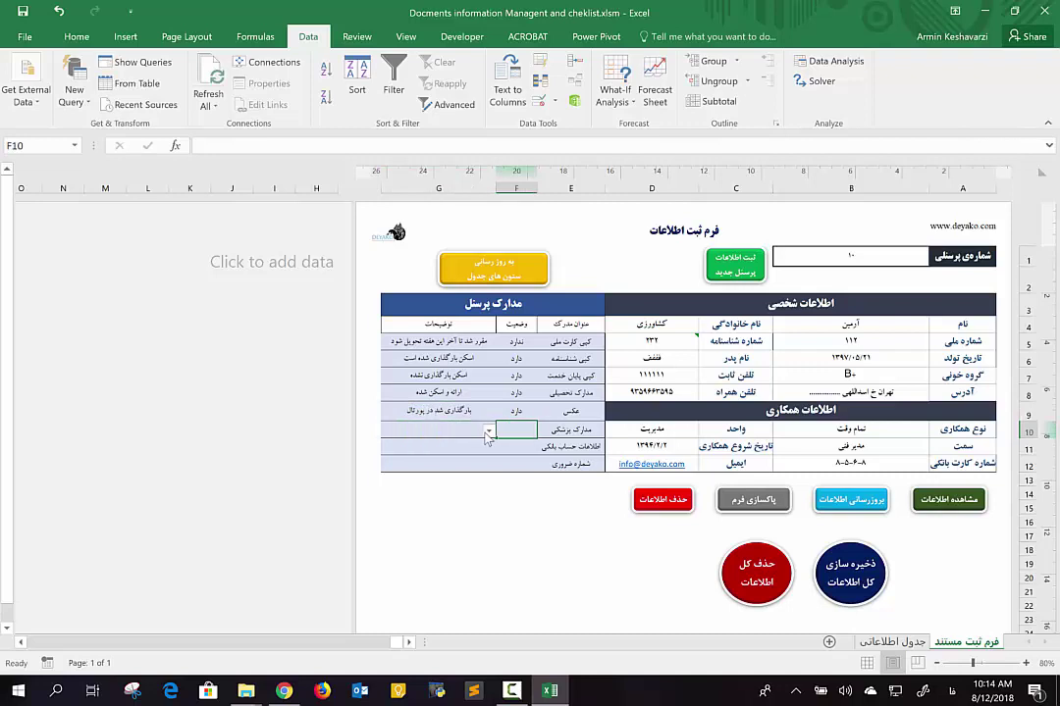
{"action": "left_click", "coordinate": [488, 429]}
{"action": "left_click", "coordinate": [478, 435]}
{"action": "type", "text": "مقرر ش"}
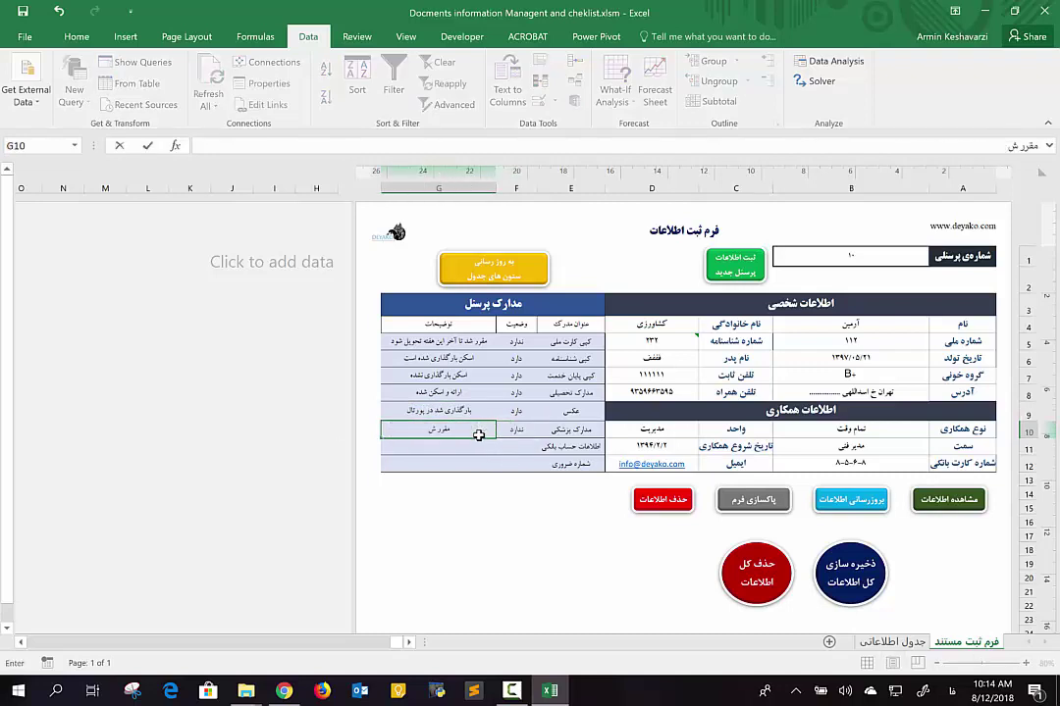
{"action": "type", "text": "د تا آخر ام"}
{"action": "type", "text": "سال ارائه شود"}
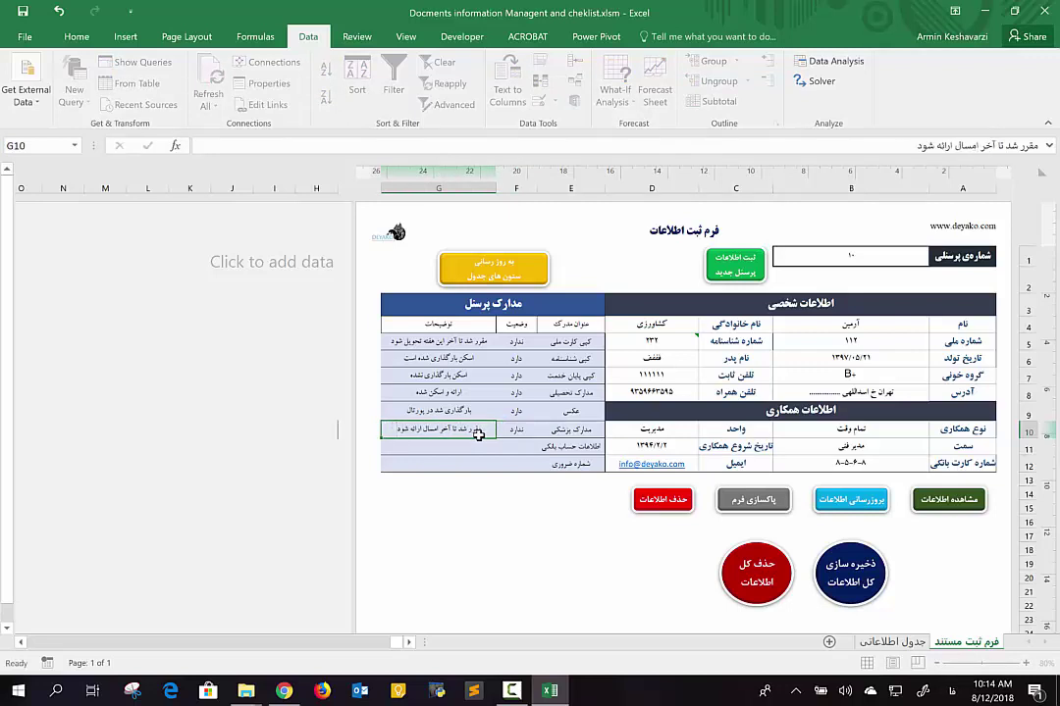
{"action": "key", "text": "Return"}
Mark bank account details دارد and enter 9765 as the emergency number note
{"action": "left_click", "coordinate": [501, 447]}
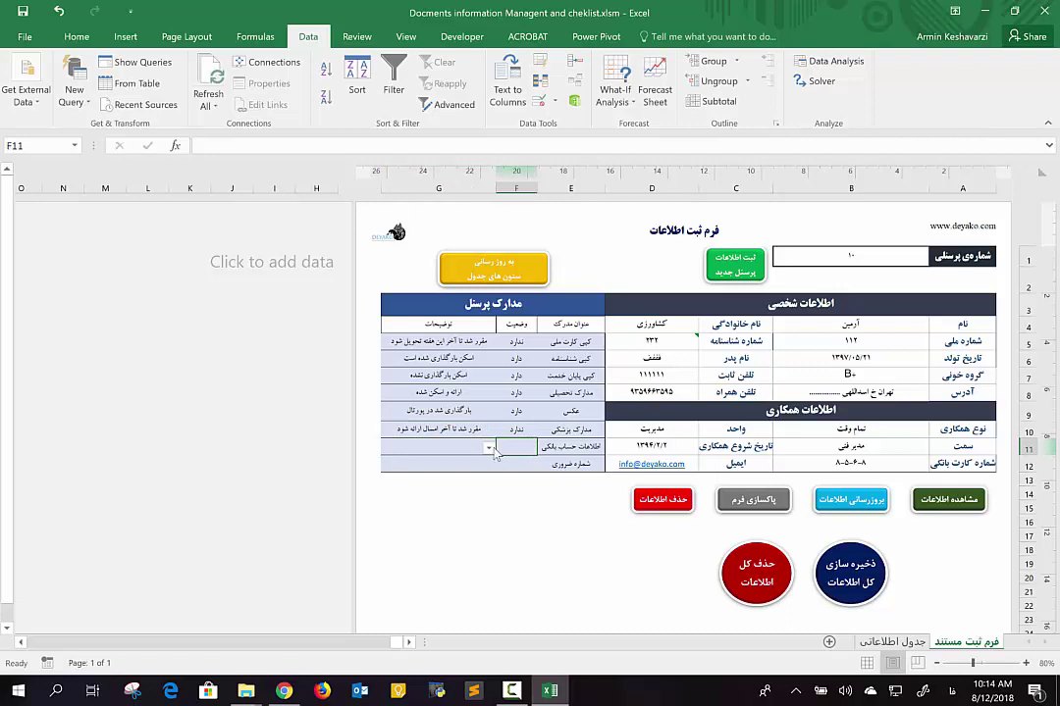
{"action": "left_click", "coordinate": [488, 448]}
{"action": "left_click", "coordinate": [495, 461]}
{"action": "left_click", "coordinate": [505, 465]}
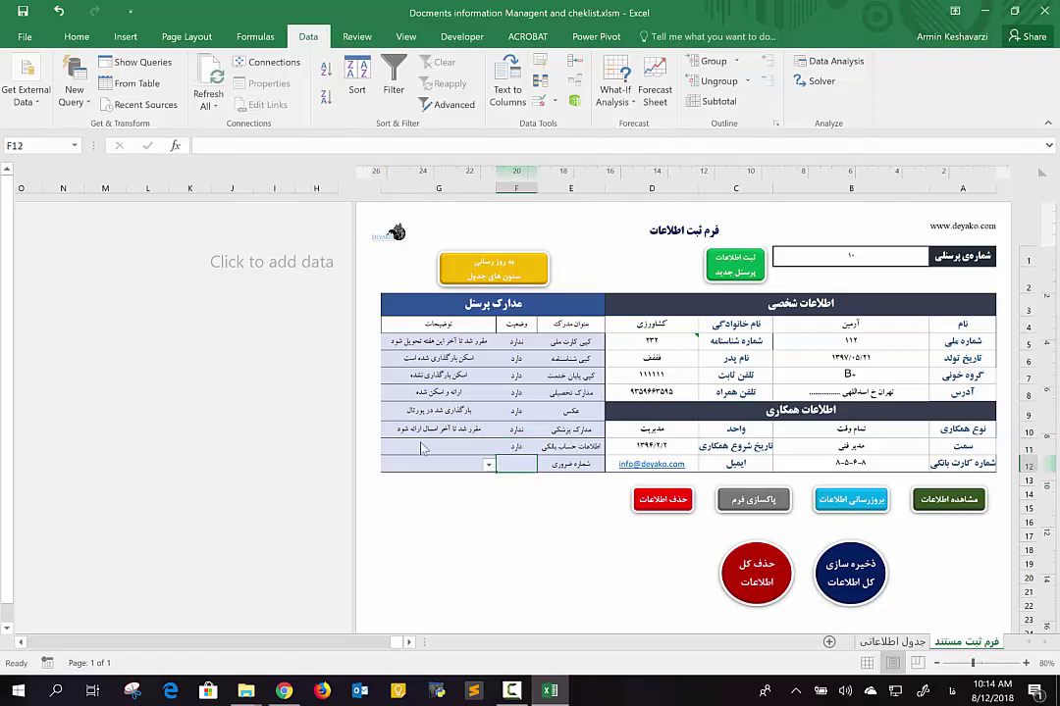
{"action": "left_click", "coordinate": [411, 459]}
{"action": "type", "text": "456"}
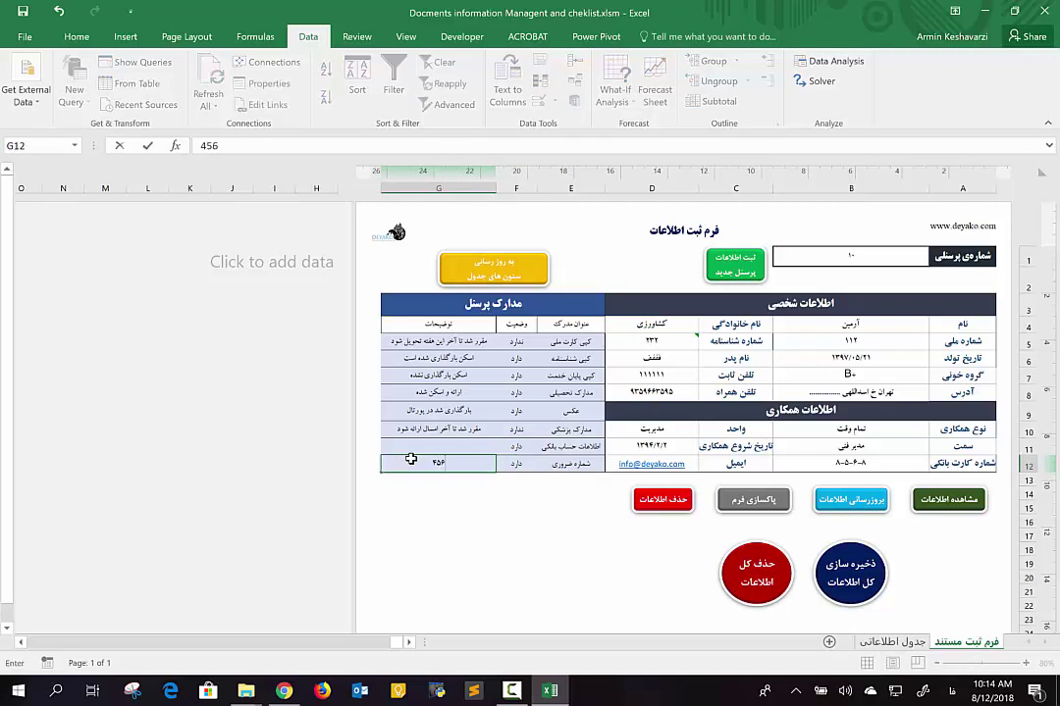
{"action": "type", "text": "74332"}
{"action": "key", "text": "BackSpace"}
{"action": "key", "text": "BackSpace"}
{"action": "key", "text": "BackSpace"}
{"action": "type", "text": "765"}
{"action": "key", "text": "Return"}
{"action": "left_click", "coordinate": [438, 463]}
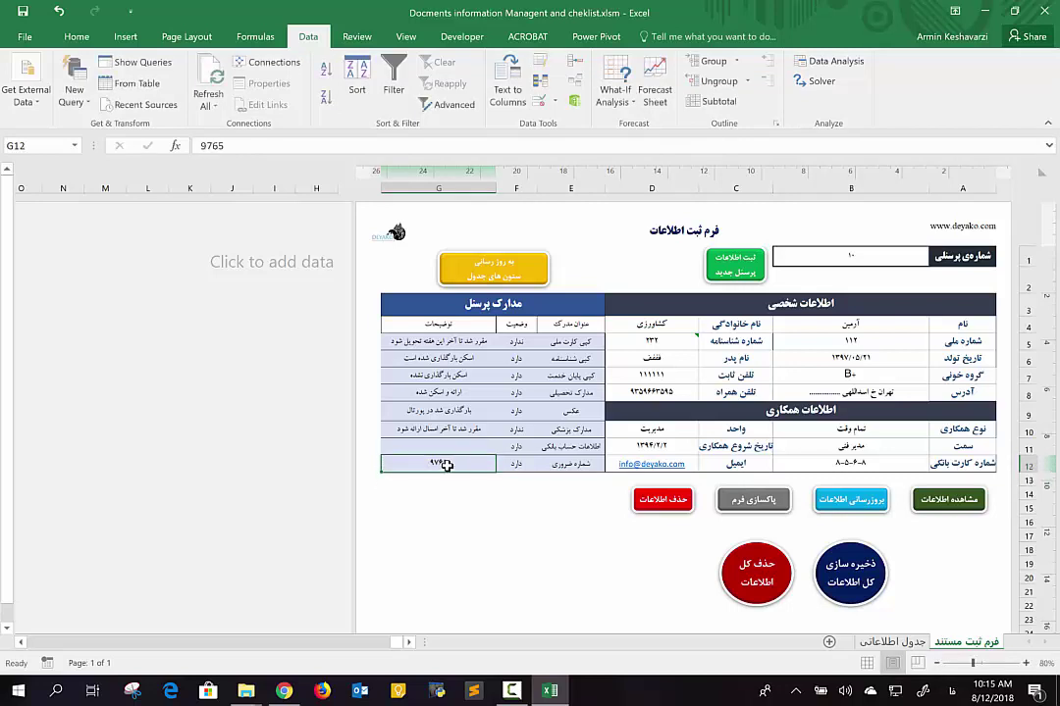
{"action": "left_click", "coordinate": [96, 40]}
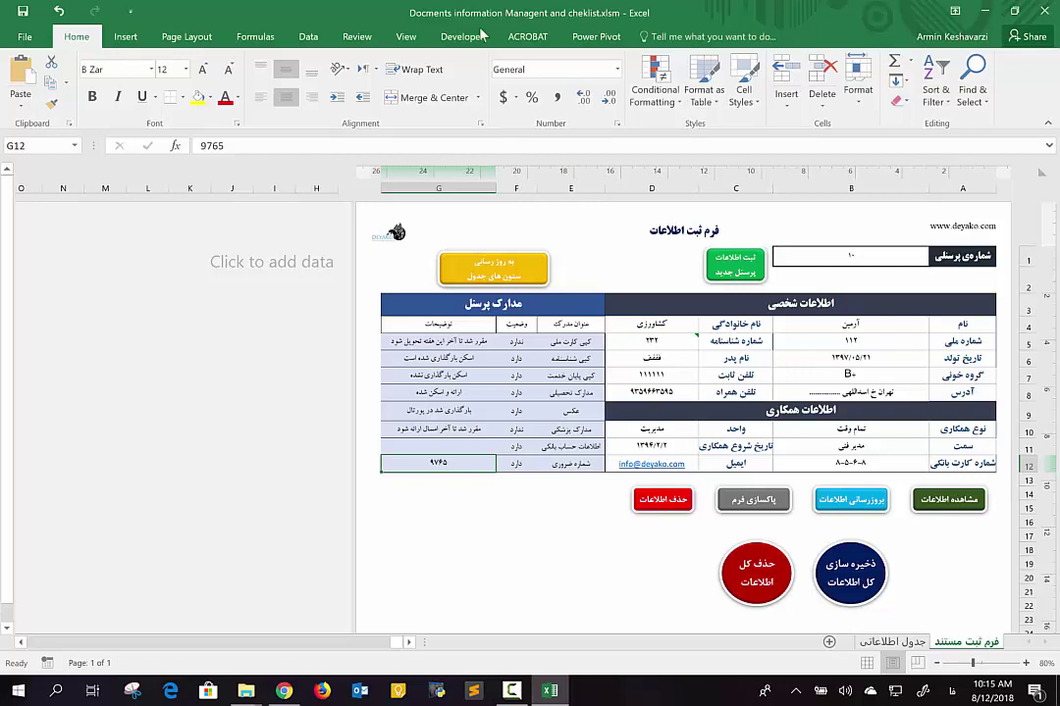
Register personnel number 10's form as a new record with the green button and acknowledge Done!
{"action": "left_click", "coordinate": [617, 68]}
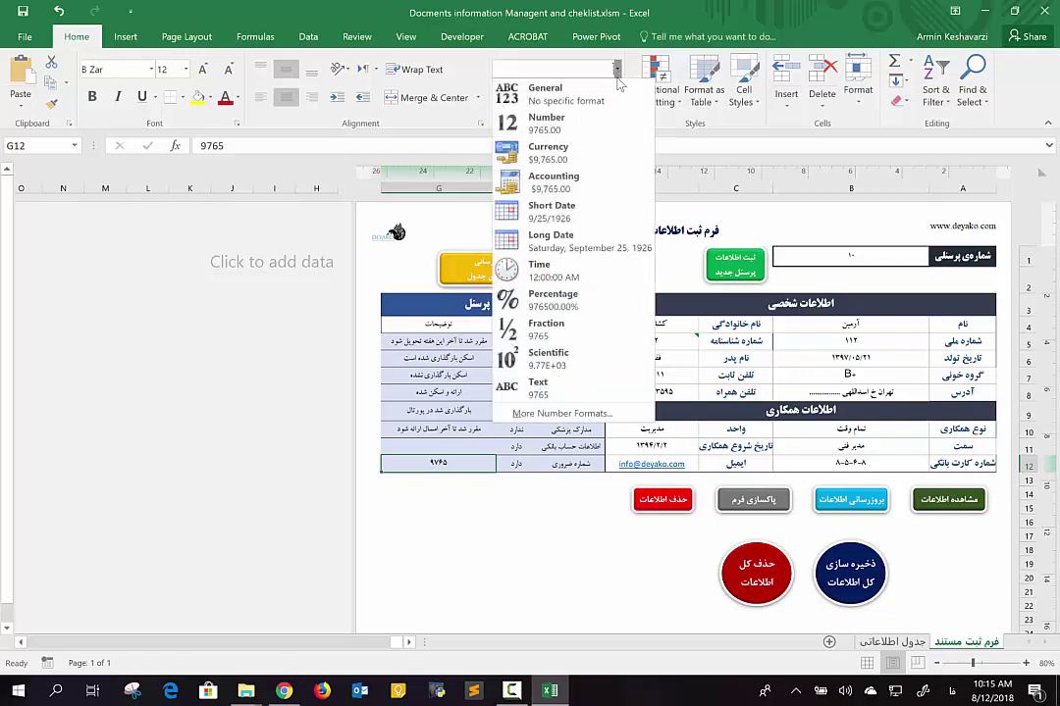
{"action": "left_click", "coordinate": [449, 434]}
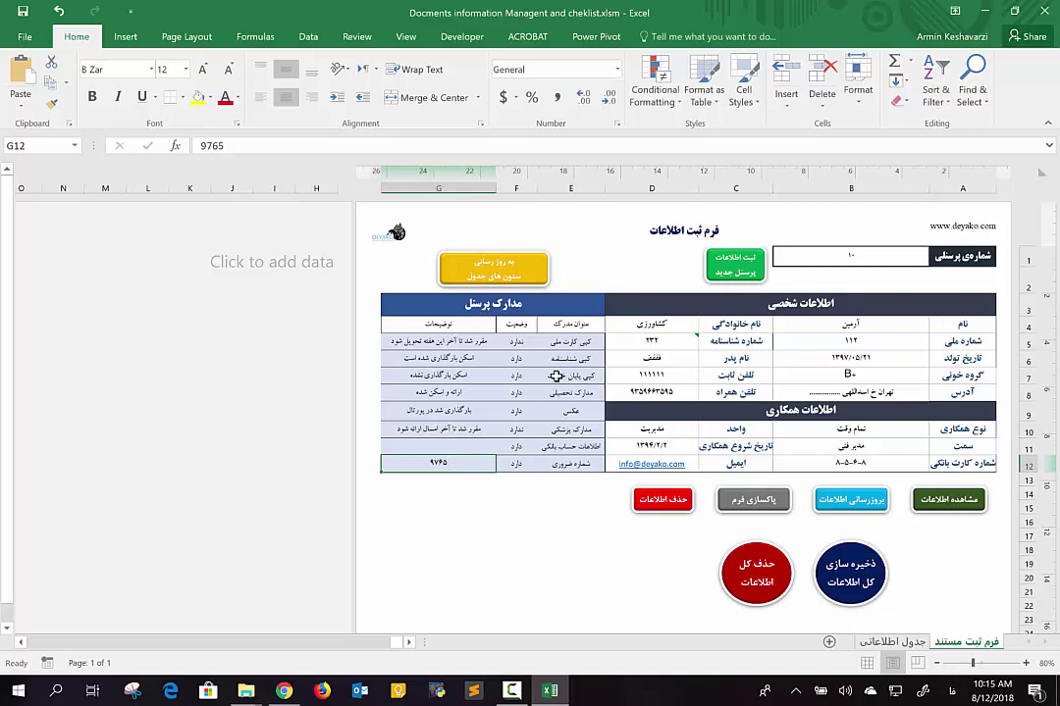
{"action": "left_click", "coordinate": [556, 341]}
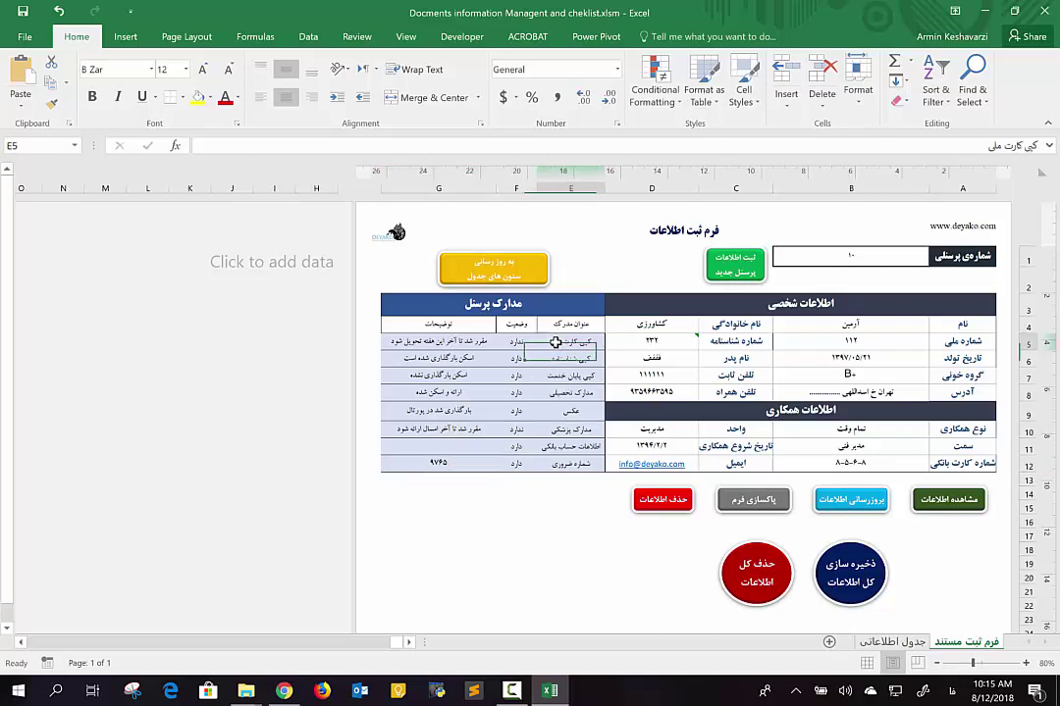
{"action": "left_click", "coordinate": [746, 268]}
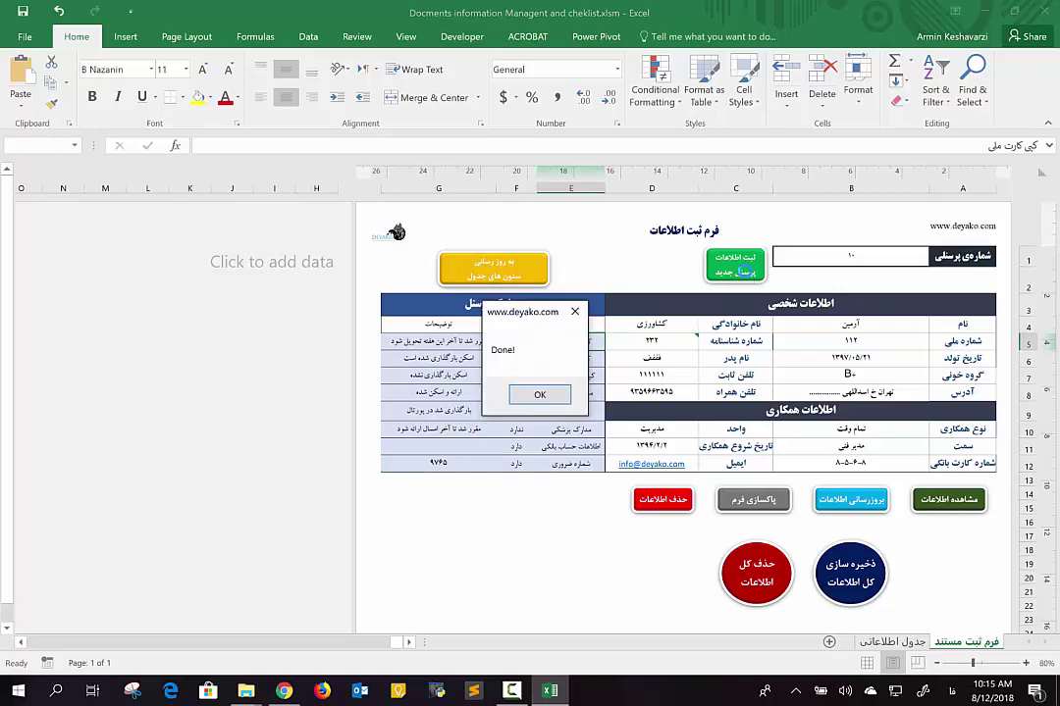
{"action": "left_click", "coordinate": [542, 395]}
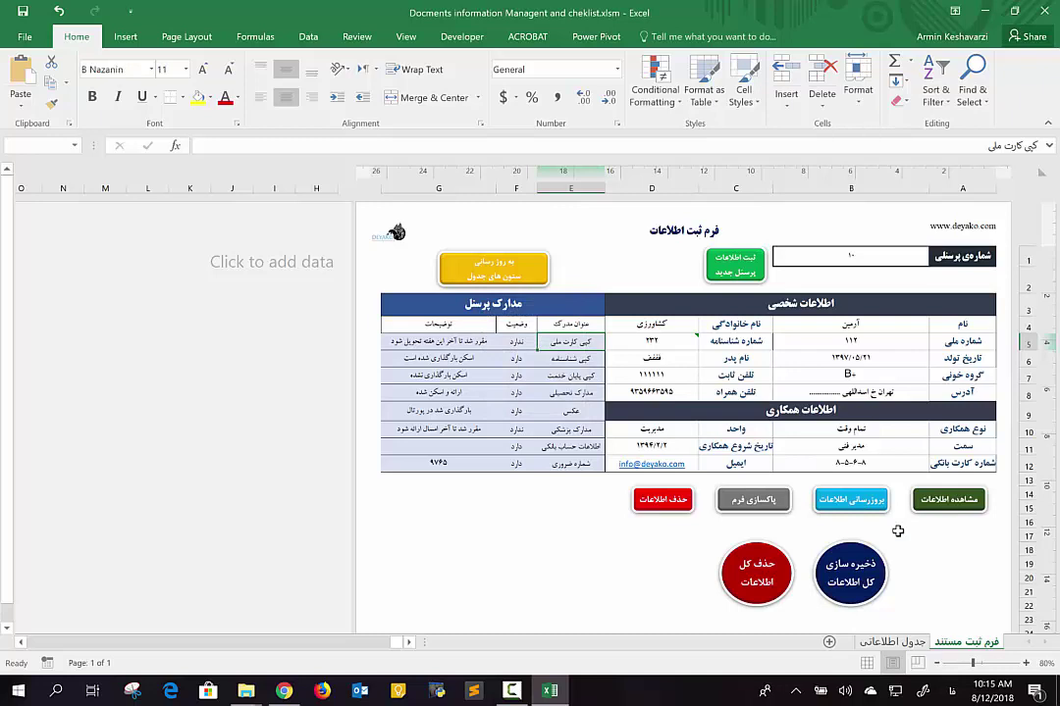
{"action": "left_click", "coordinate": [892, 643]}
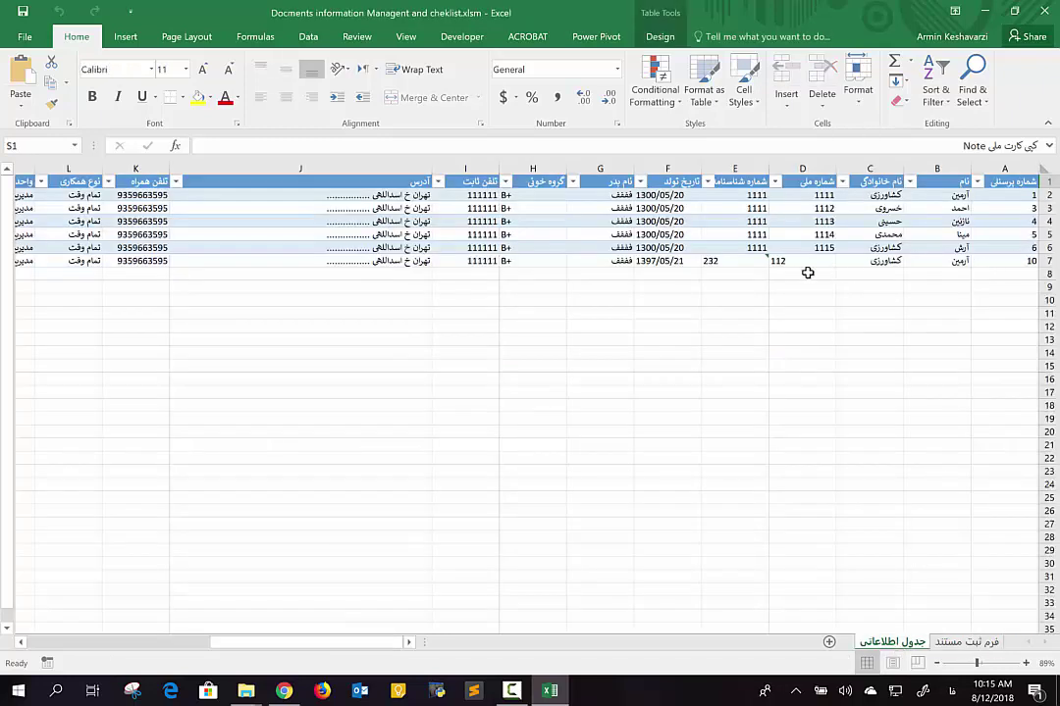
{"action": "scroll", "coordinate": [807, 273], "scroll_direction": "left", "scroll_amount": 2}
{"action": "scroll", "coordinate": [804, 273], "scroll_direction": "left", "scroll_amount": 3}
{"action": "scroll", "coordinate": [799, 275], "scroll_direction": "left", "scroll_amount": 4}
{"action": "scroll", "coordinate": [791, 276], "scroll_direction": "left", "scroll_amount": 5}
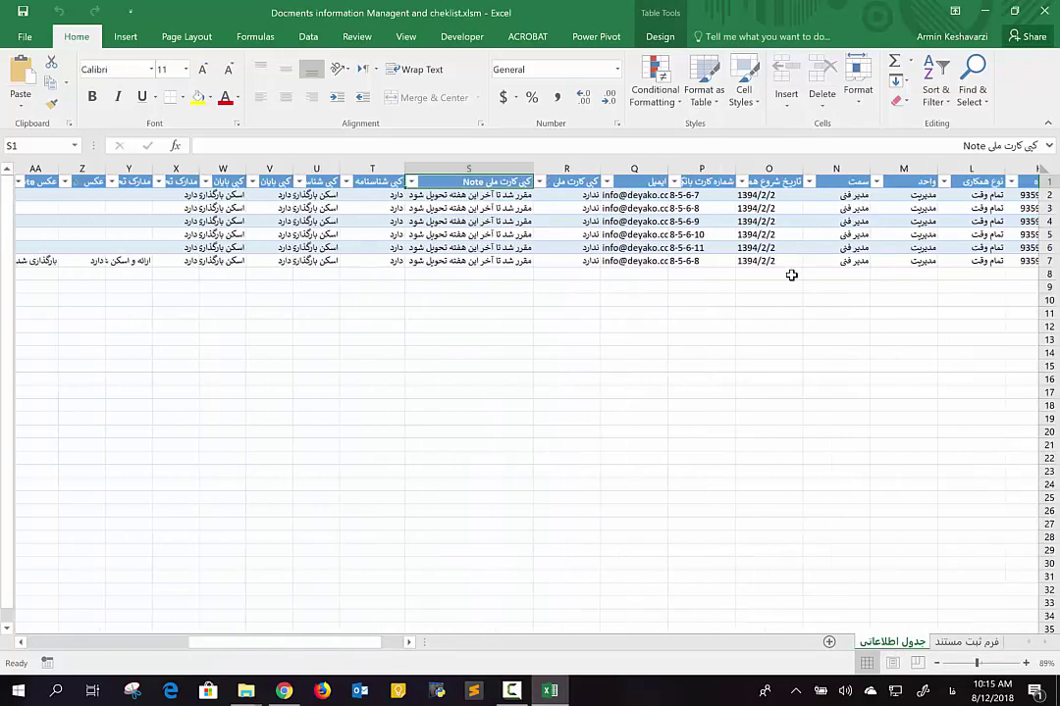
{"action": "scroll", "coordinate": [791, 275], "scroll_direction": "left", "scroll_amount": 2}
{"action": "scroll", "coordinate": [790, 275], "scroll_direction": "left", "scroll_amount": 5}
{"action": "scroll", "coordinate": [791, 274], "scroll_direction": "right", "scroll_amount": 2}
{"action": "scroll", "coordinate": [791, 275], "scroll_direction": "right", "scroll_amount": 1}
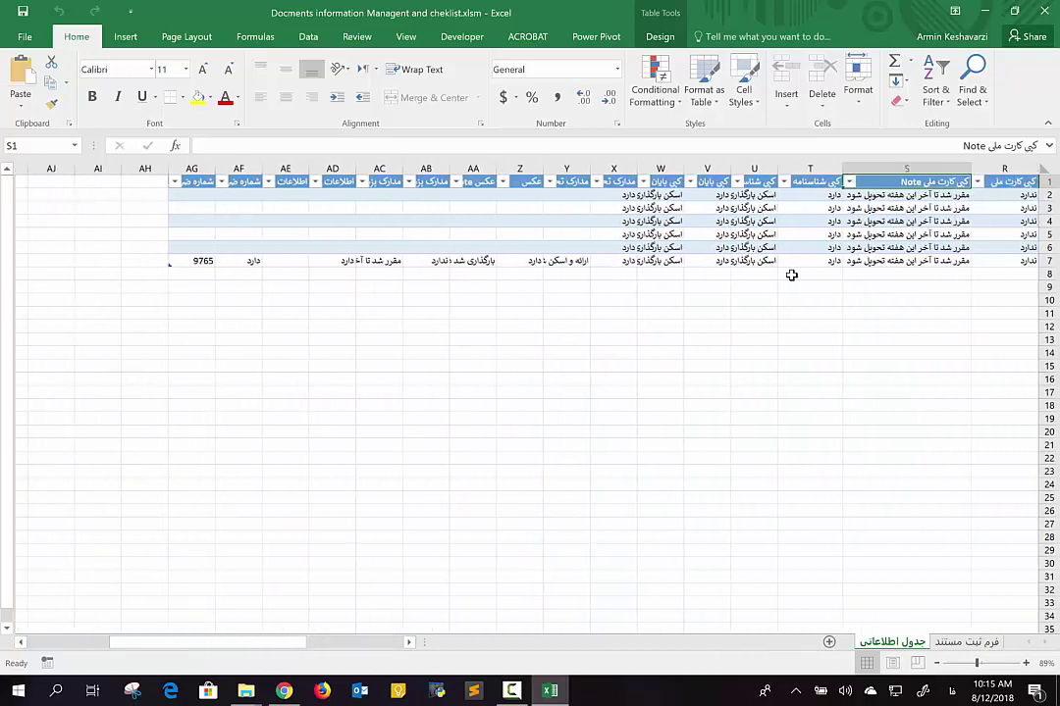
{"action": "scroll", "coordinate": [791, 274], "scroll_direction": "right", "scroll_amount": 5}
{"action": "scroll", "coordinate": [797, 282], "scroll_direction": "right", "scroll_amount": 5}
{"action": "scroll", "coordinate": [802, 289], "scroll_direction": "right", "scroll_amount": 1}
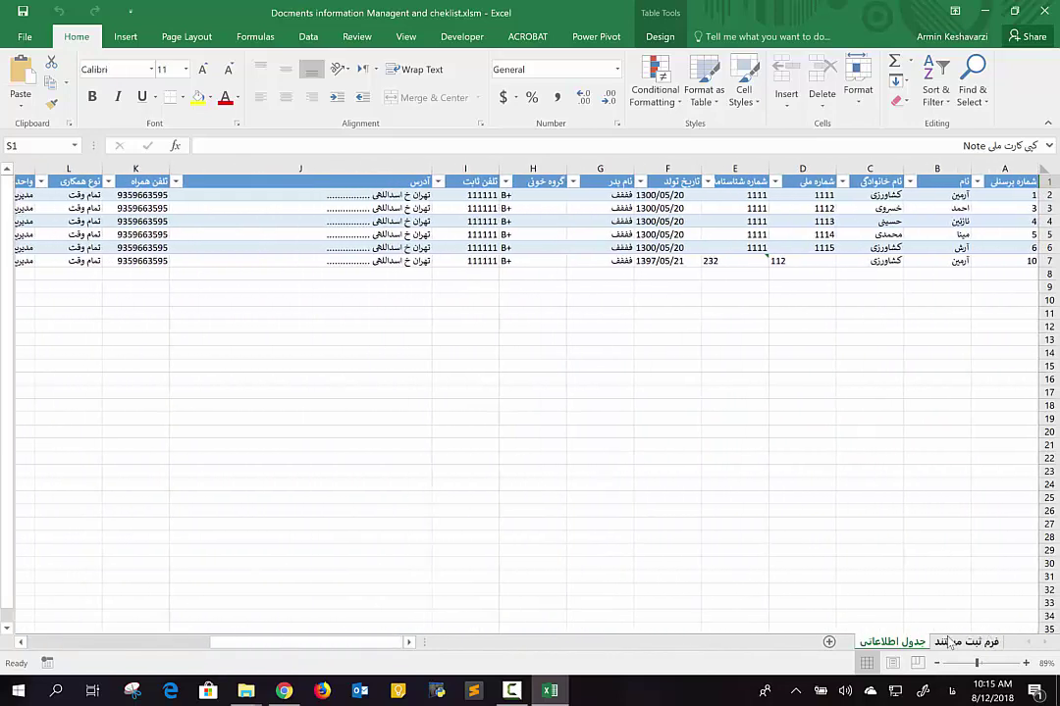
{"action": "left_click", "coordinate": [949, 643]}
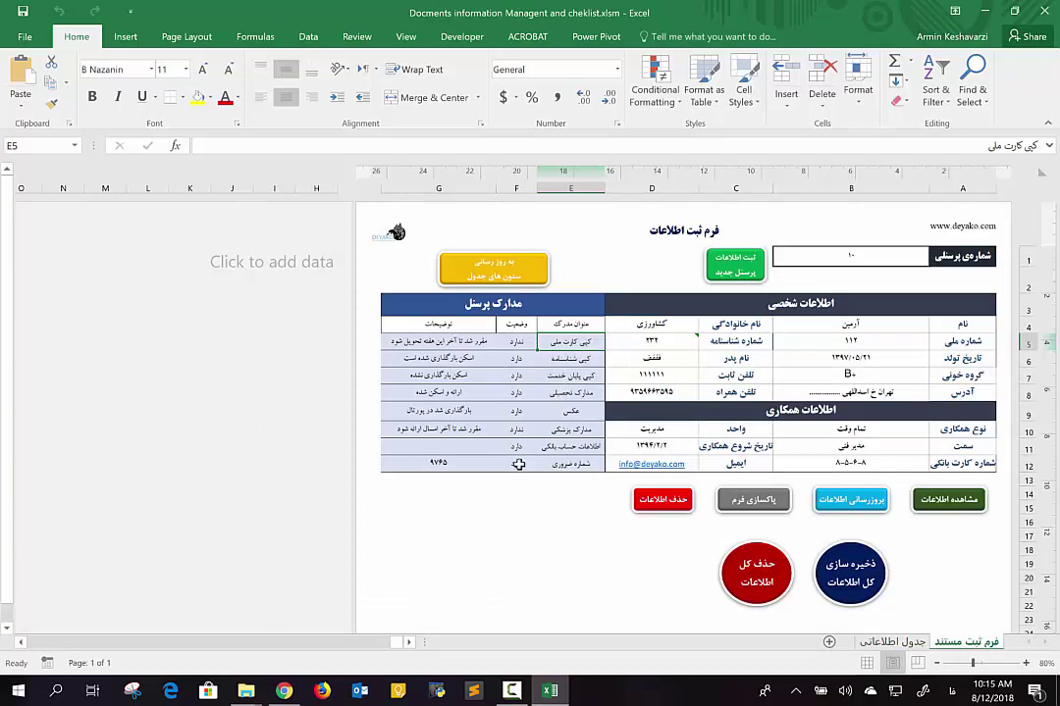
Add شماره ضروری as a new document title in E13
{"action": "left_click", "coordinate": [893, 643]}
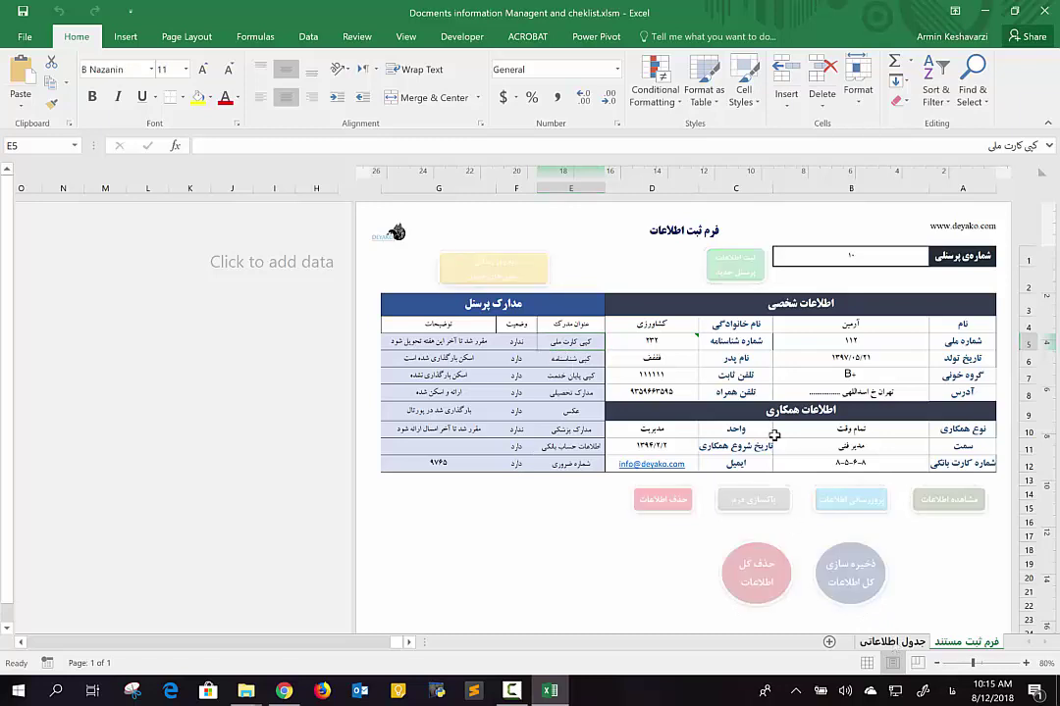
{"action": "left_click", "coordinate": [965, 642]}
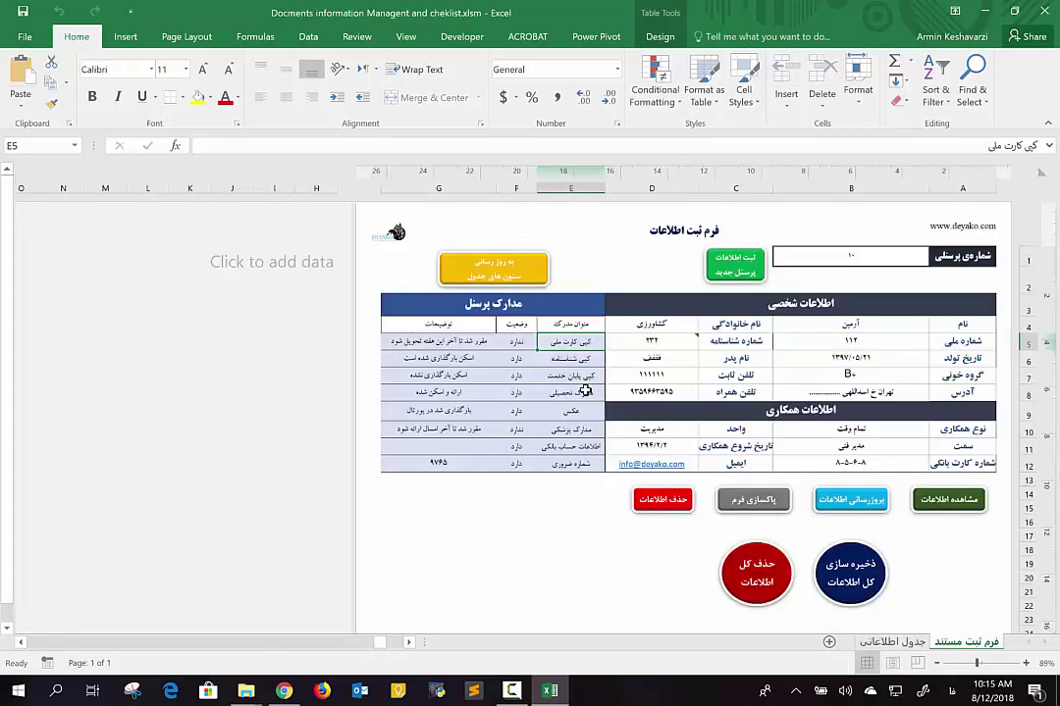
{"action": "left_click", "coordinate": [577, 482]}
{"action": "type", "text": "شماره ضروری"}
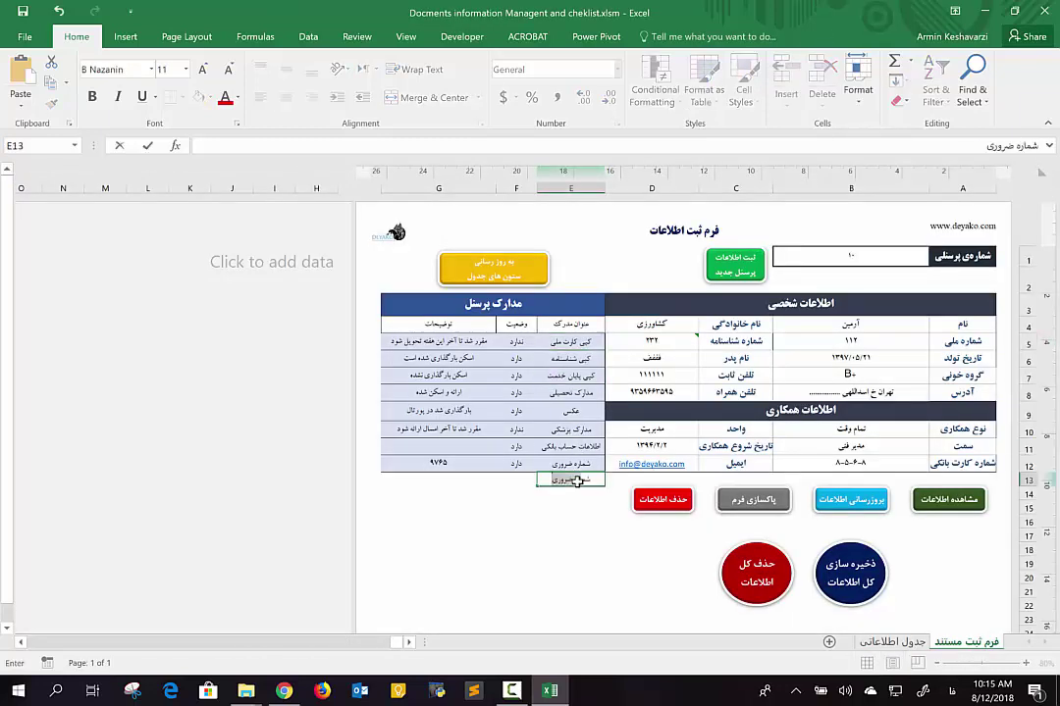
{"action": "key", "text": "Return"}
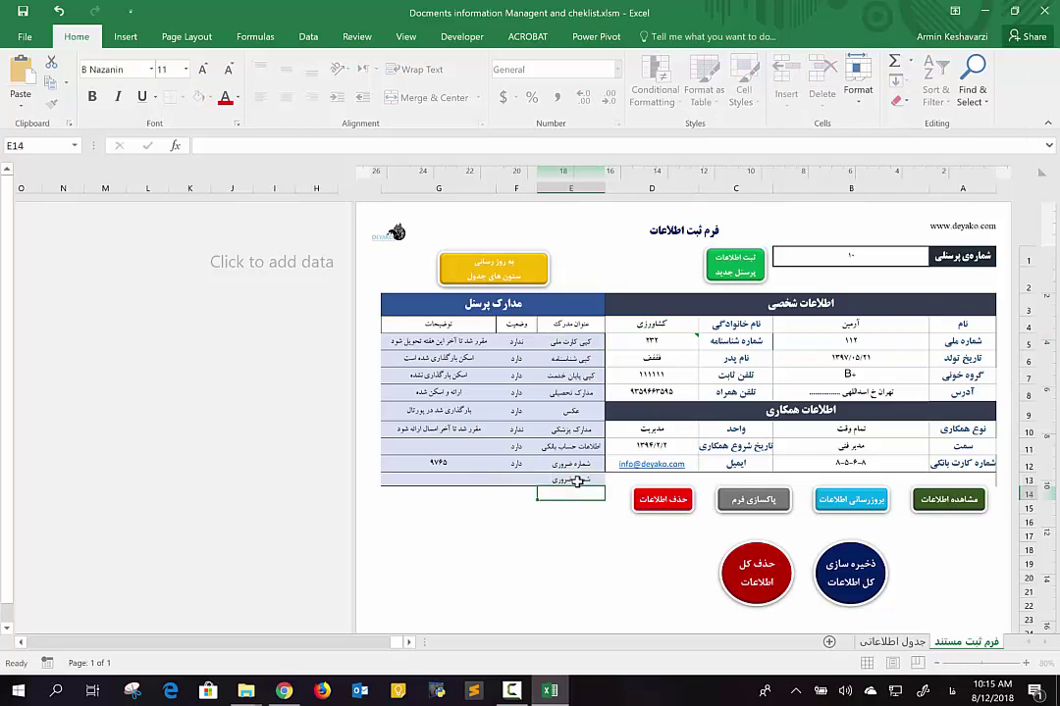
Give the new row status دارد and note قف, then update the data table's columns
{"action": "left_click", "coordinate": [502, 481]}
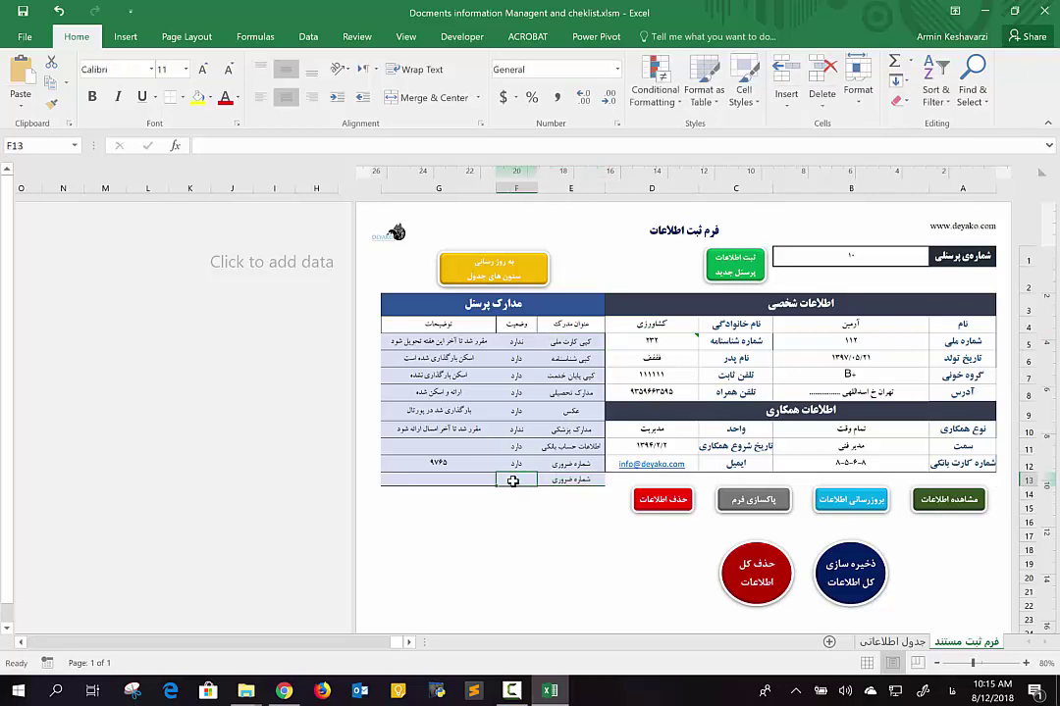
{"action": "type", "text": "دارد"}
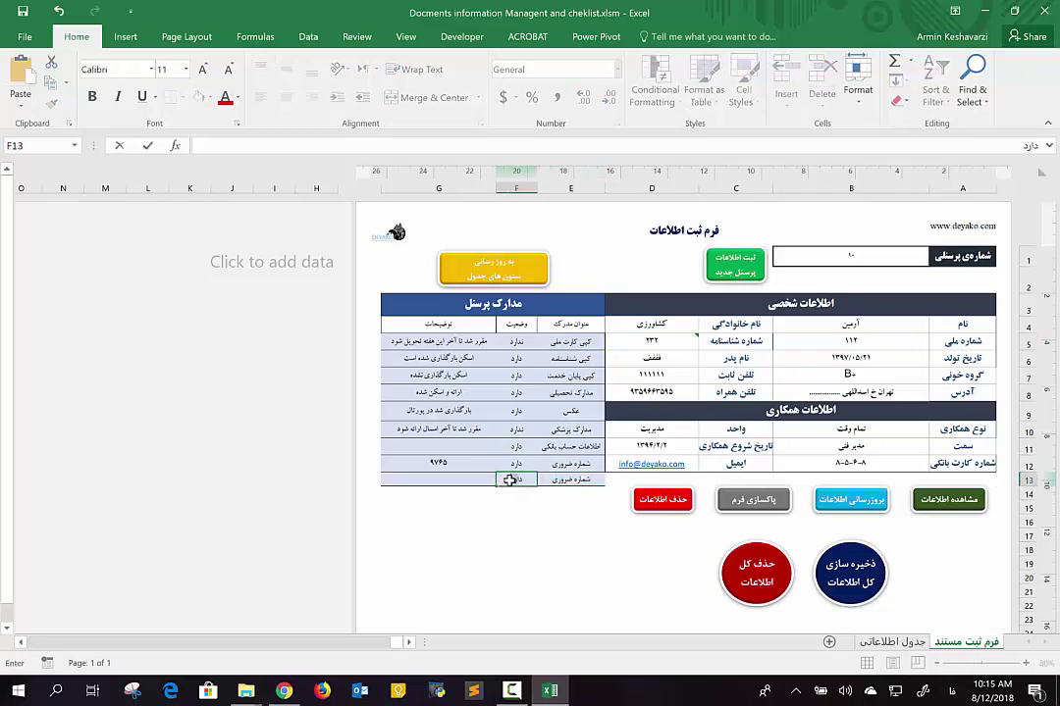
{"action": "left_click", "coordinate": [467, 479]}
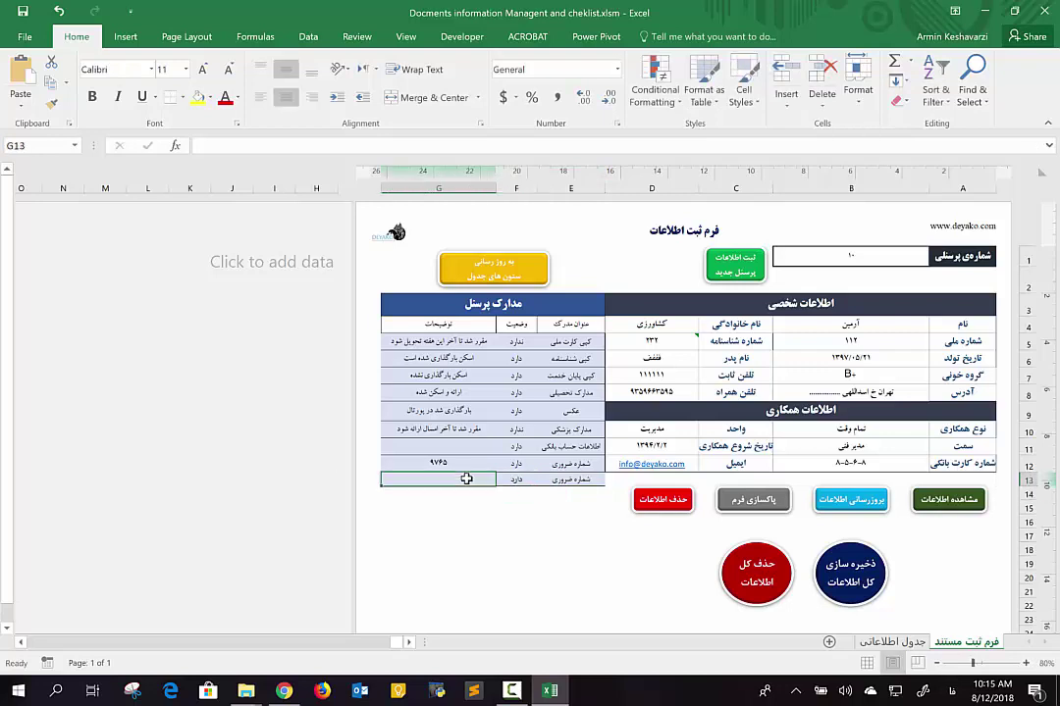
{"action": "type", "text": "قف"}
{"action": "key", "text": "Return"}
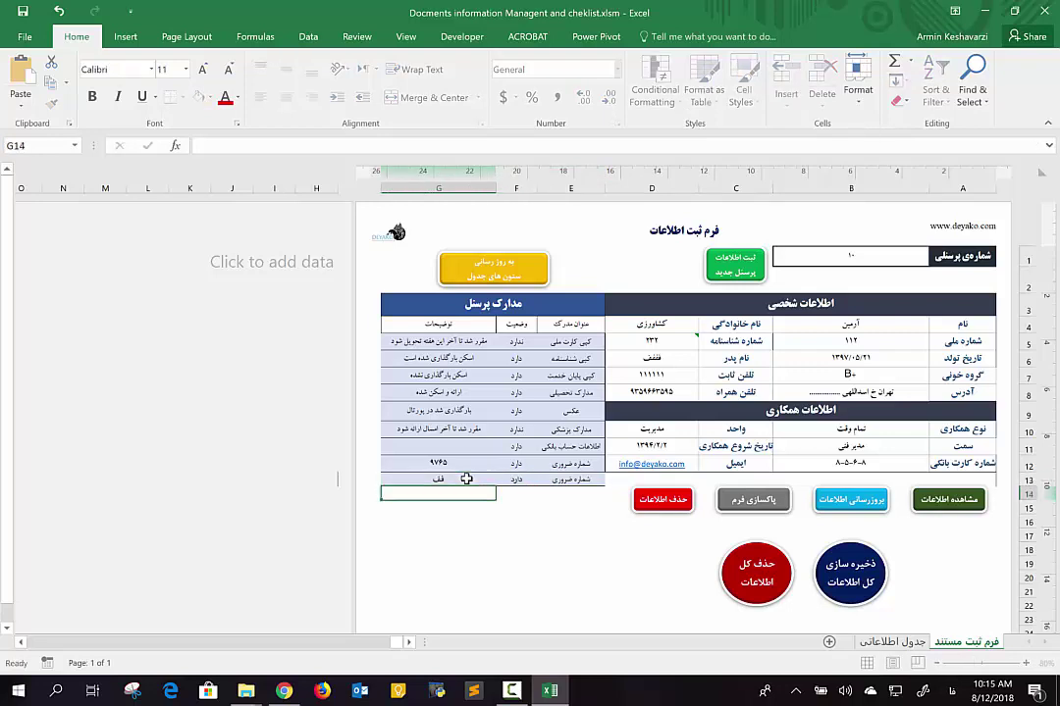
{"action": "left_click", "coordinate": [549, 411]}
{"action": "left_click", "coordinate": [491, 271]}
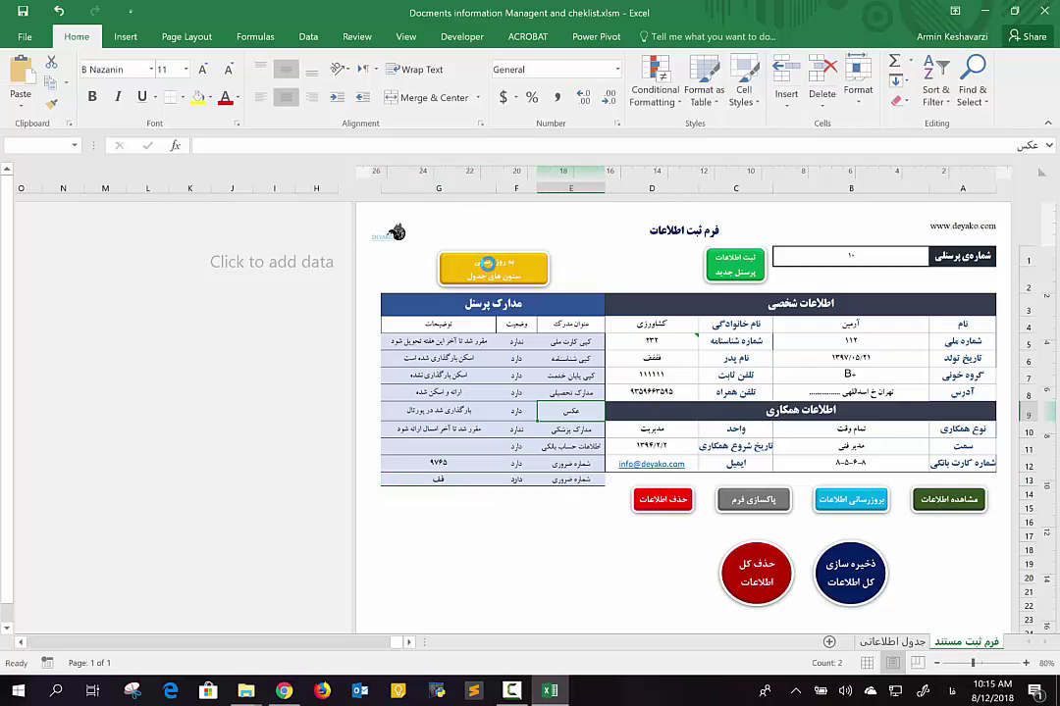
Dismiss Done!, inspect the new AF–AI headers and cell AI7 on جدول اطلاعاتی, then return to the form
{"action": "left_click", "coordinate": [539, 394]}
{"action": "left_click", "coordinate": [850, 572]}
{"action": "scroll", "coordinate": [589, 533], "scroll_direction": "left", "scroll_amount": 2}
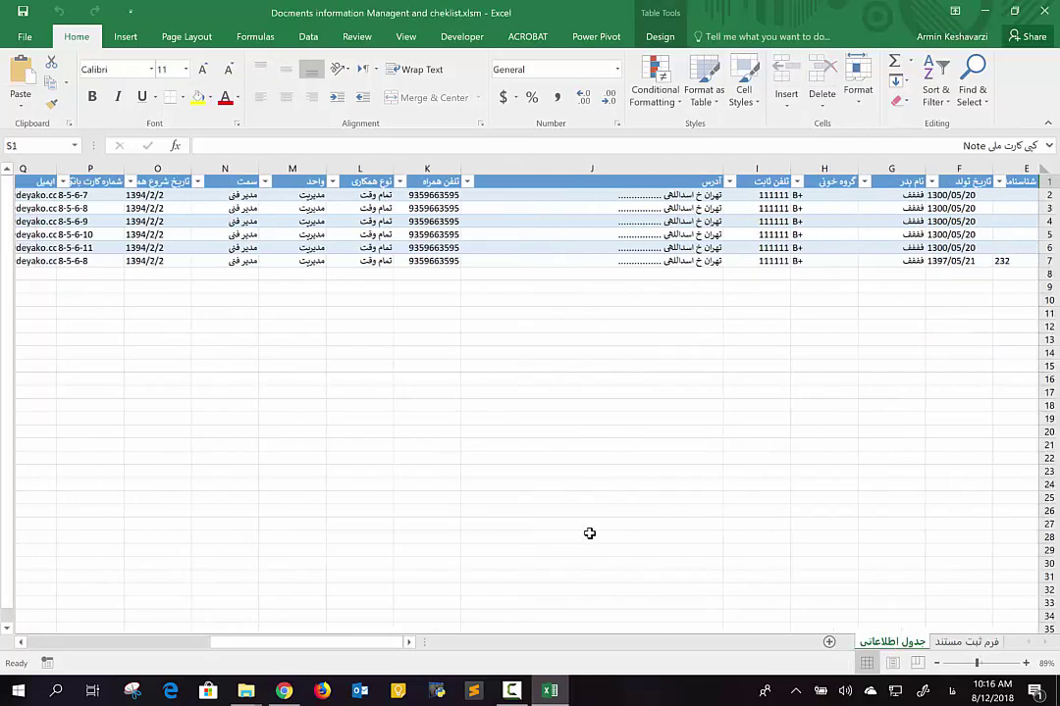
{"action": "scroll", "coordinate": [588, 533], "scroll_direction": "left", "scroll_amount": 2}
{"action": "scroll", "coordinate": [589, 533], "scroll_direction": "left", "scroll_amount": 2}
{"action": "scroll", "coordinate": [589, 533], "scroll_direction": "left", "scroll_amount": 2}
{"action": "scroll", "coordinate": [589, 533], "scroll_direction": "left", "scroll_amount": 1}
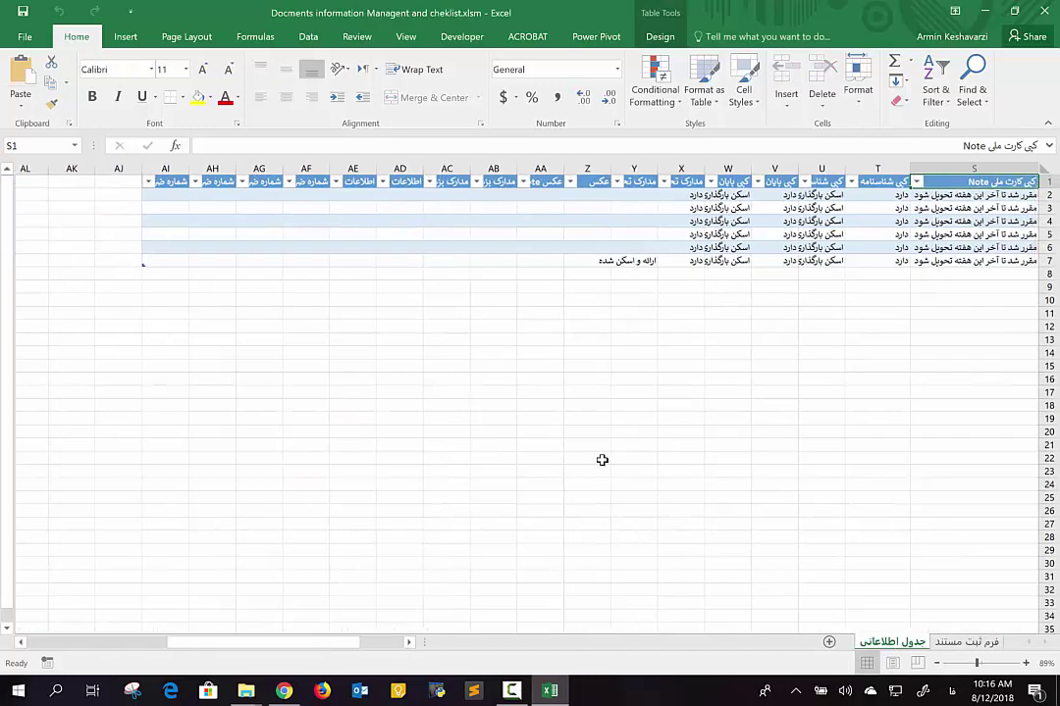
{"action": "left_click", "coordinate": [313, 184]}
{"action": "left_click", "coordinate": [263, 183]}
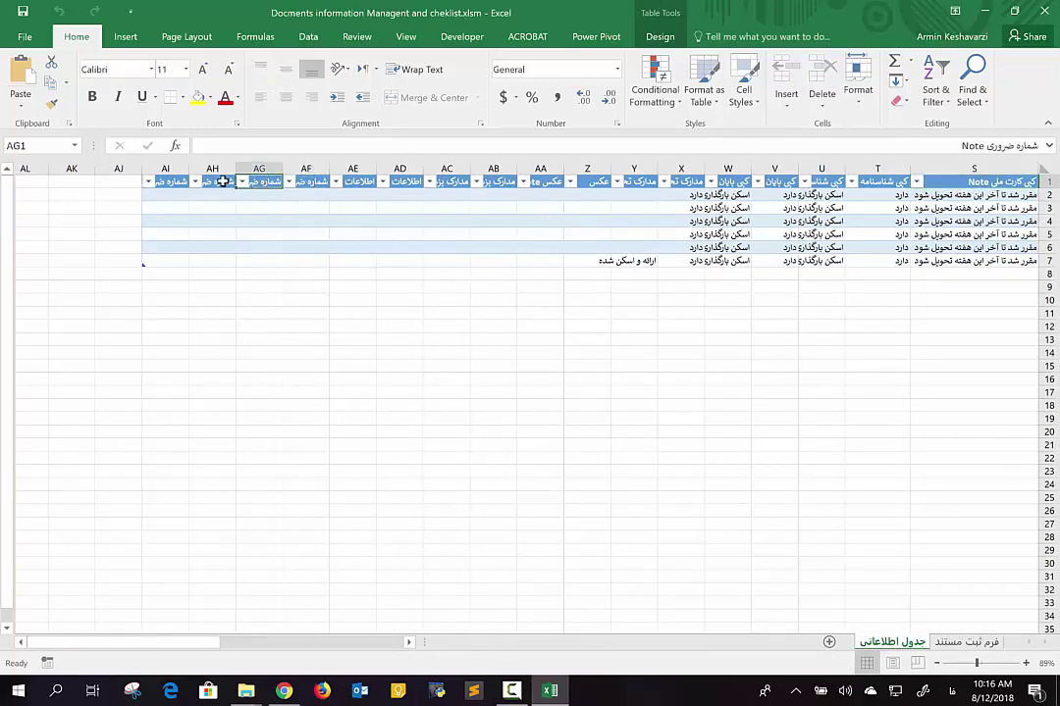
{"action": "left_click", "coordinate": [223, 183]}
{"action": "left_click", "coordinate": [181, 257]}
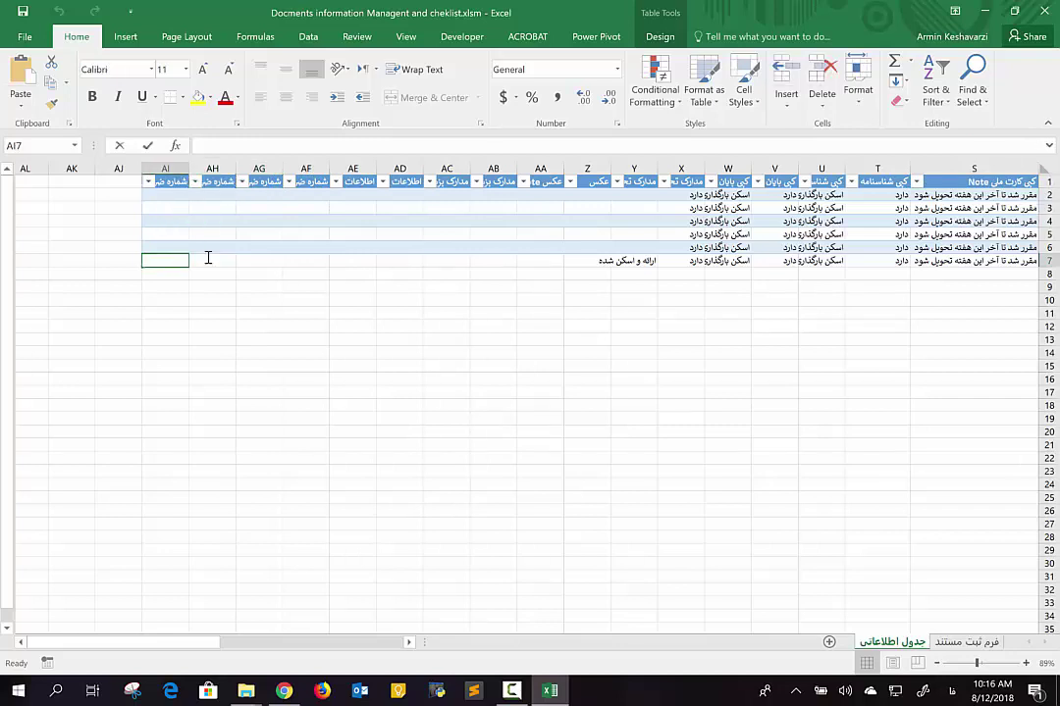
{"action": "left_click", "coordinate": [967, 642]}
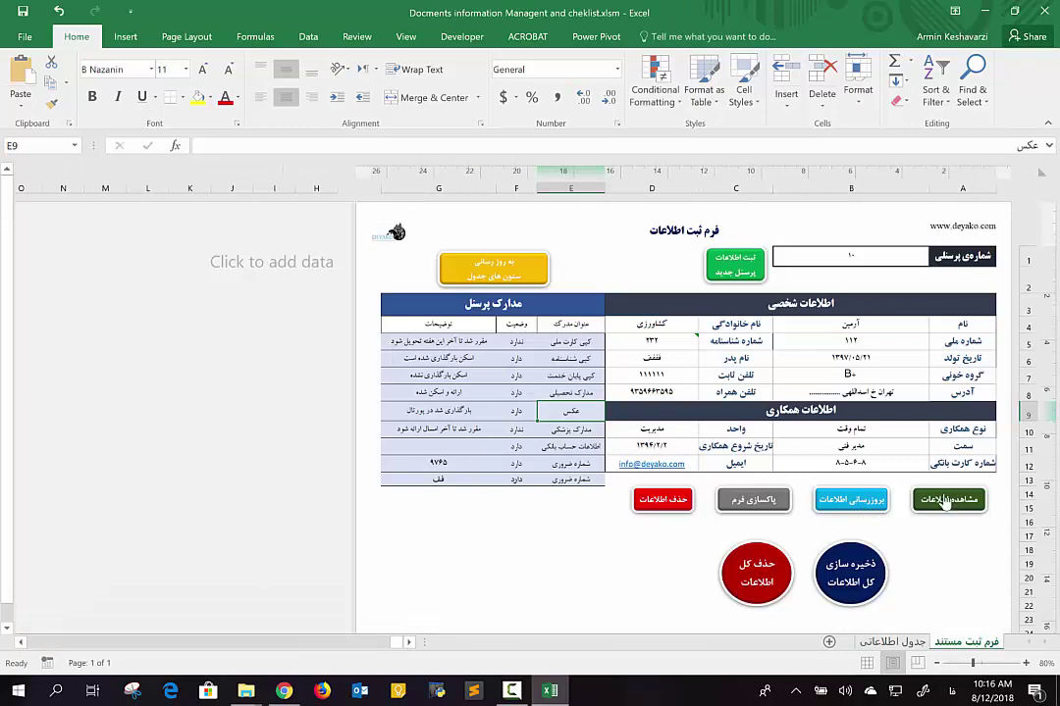
Save the form's document details into data-table row 7, verify the row, and go back to the form
{"action": "left_click", "coordinate": [849, 500]}
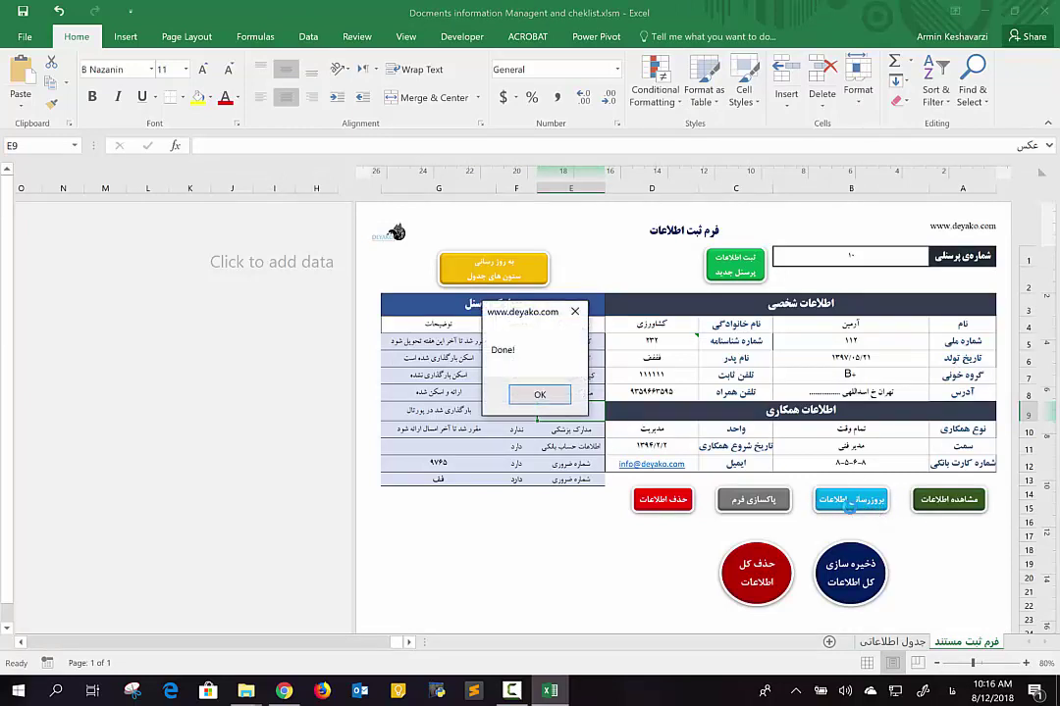
{"action": "left_click", "coordinate": [541, 398]}
{"action": "left_click", "coordinate": [894, 643]}
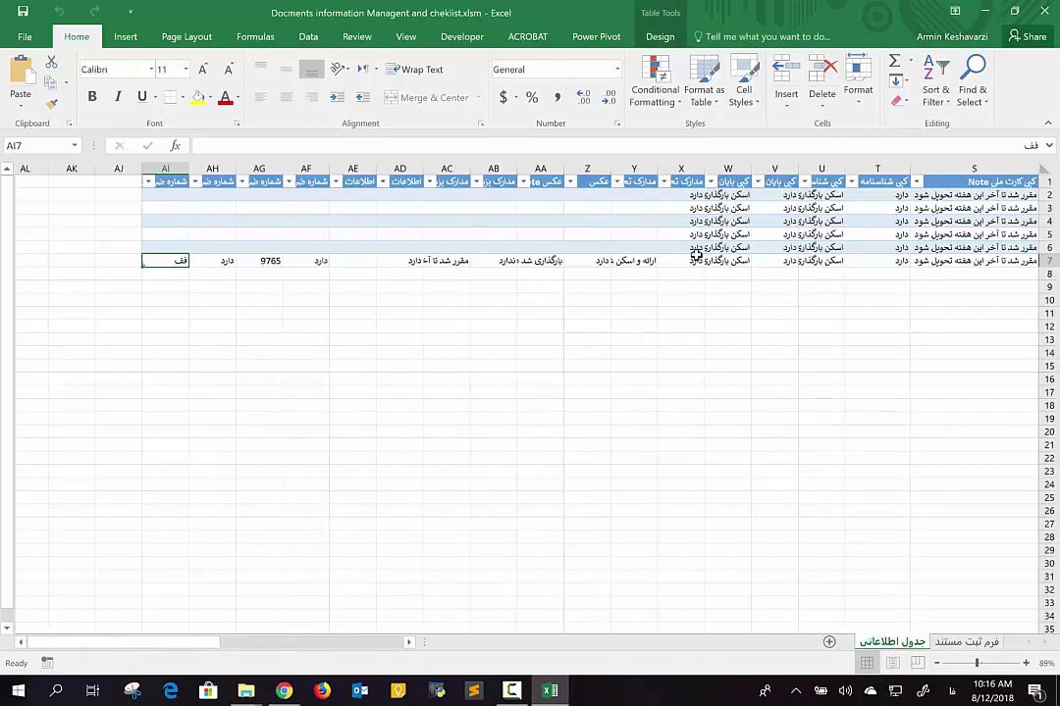
{"action": "left_click", "coordinate": [966, 643]}
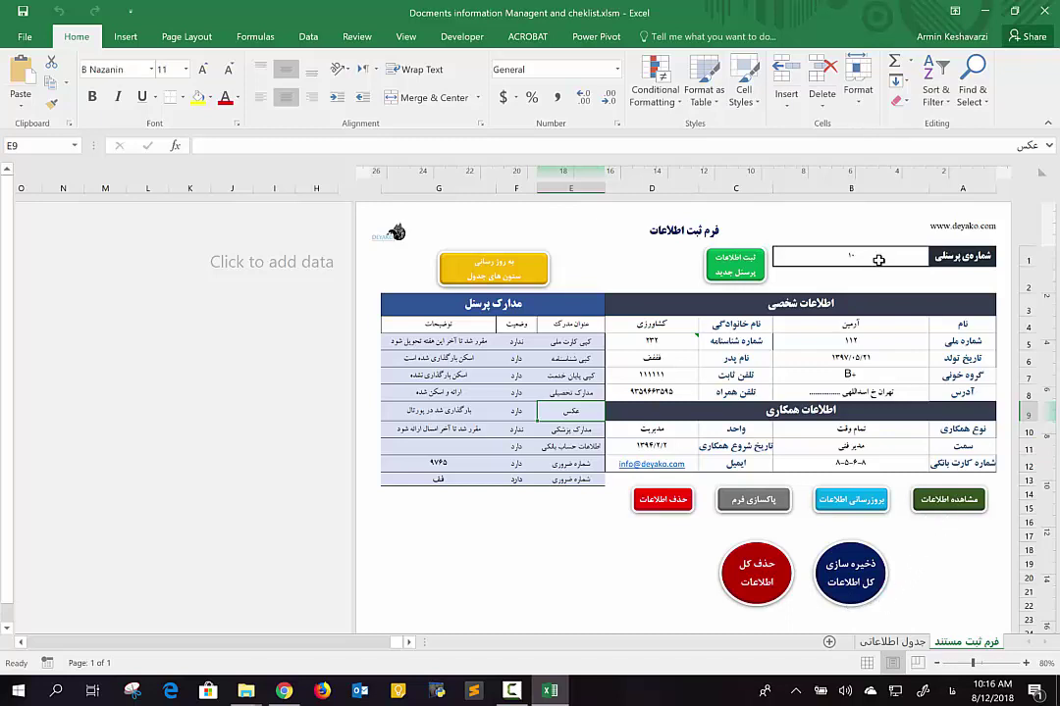
Enter 3 as the personnel number in B1 and load record 3 with مشاهده اطلاعات
{"action": "type", "text": "3"}
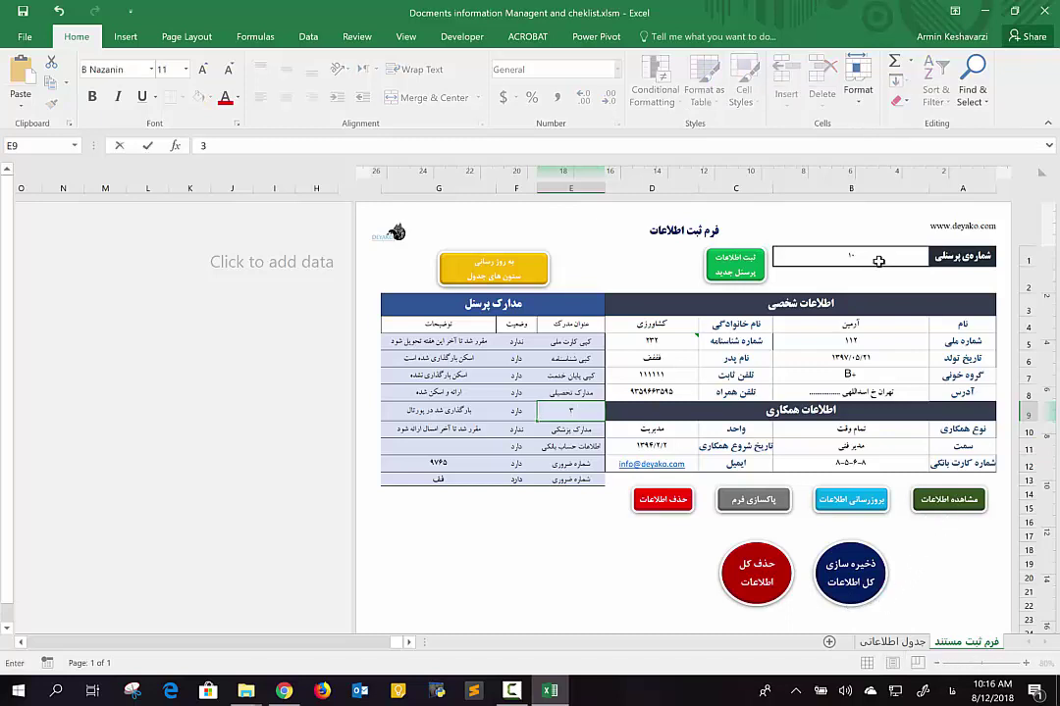
{"action": "left_click", "coordinate": [878, 260]}
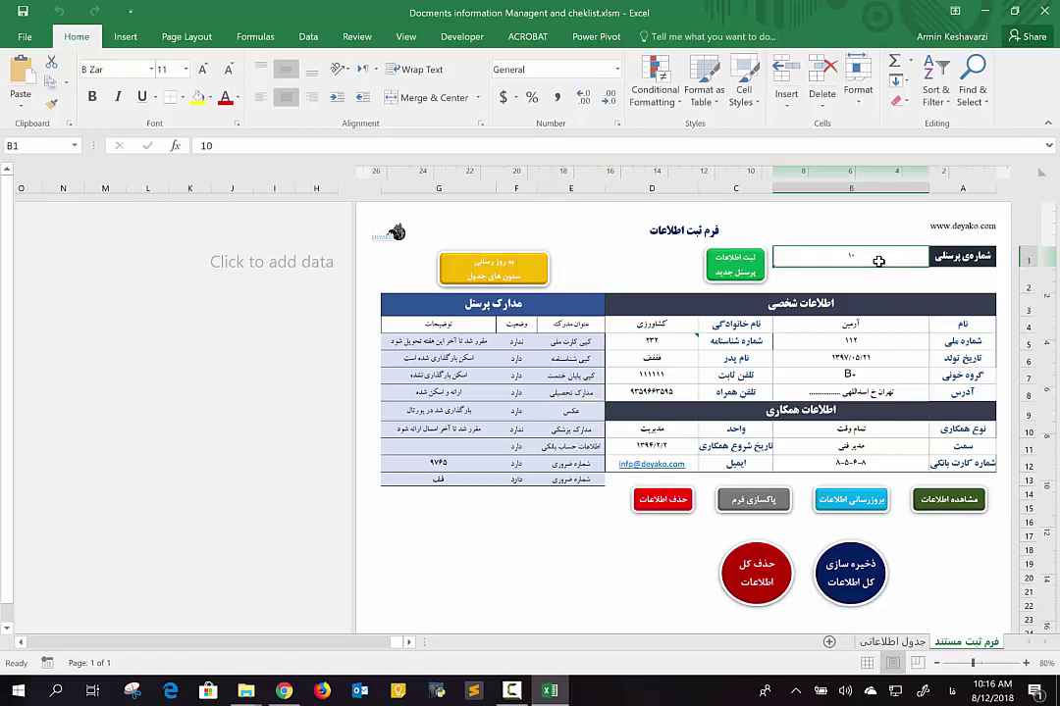
{"action": "type", "text": "3"}
{"action": "key", "text": "Return"}
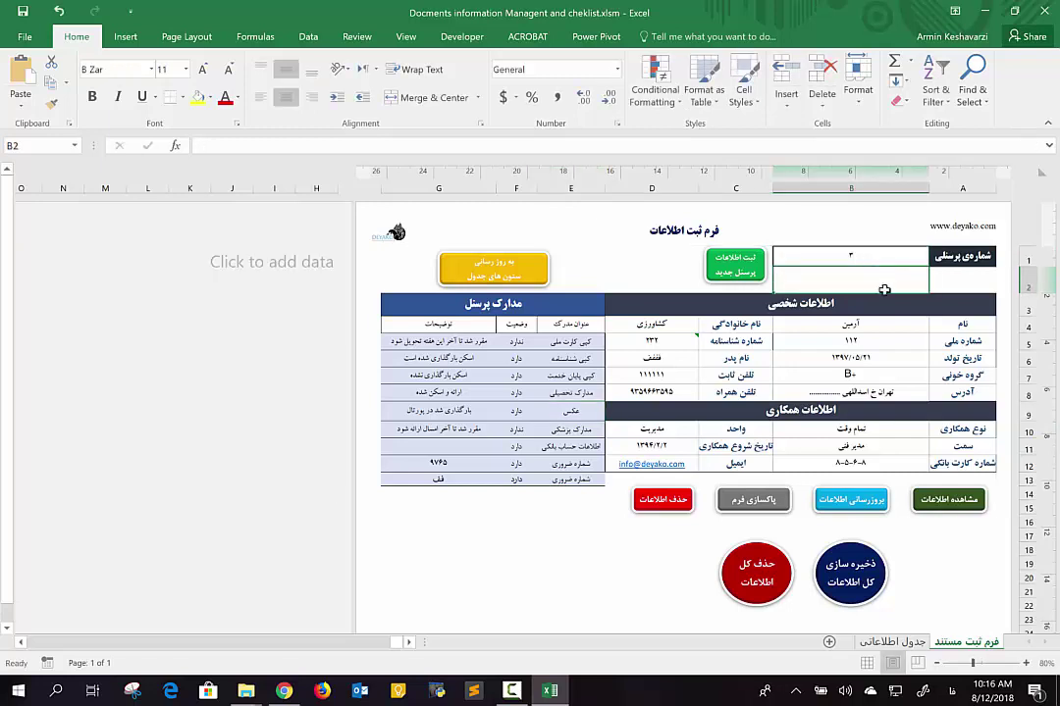
{"action": "left_click", "coordinate": [937, 506]}
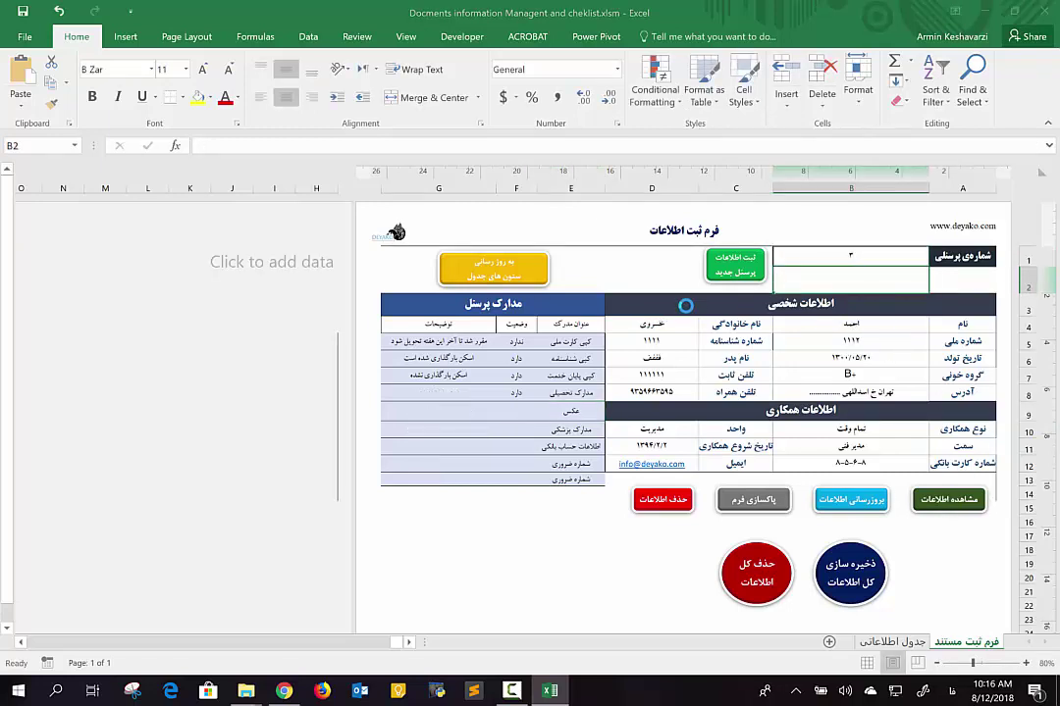
{"action": "left_click", "coordinate": [540, 394]}
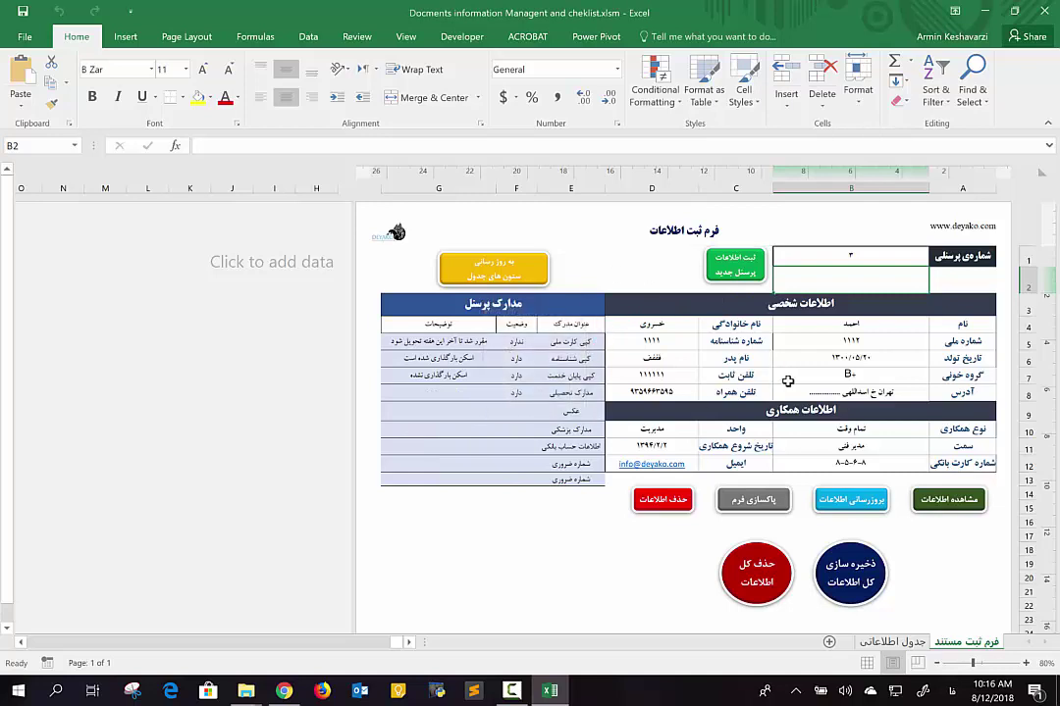
{"action": "left_click", "coordinate": [485, 397]}
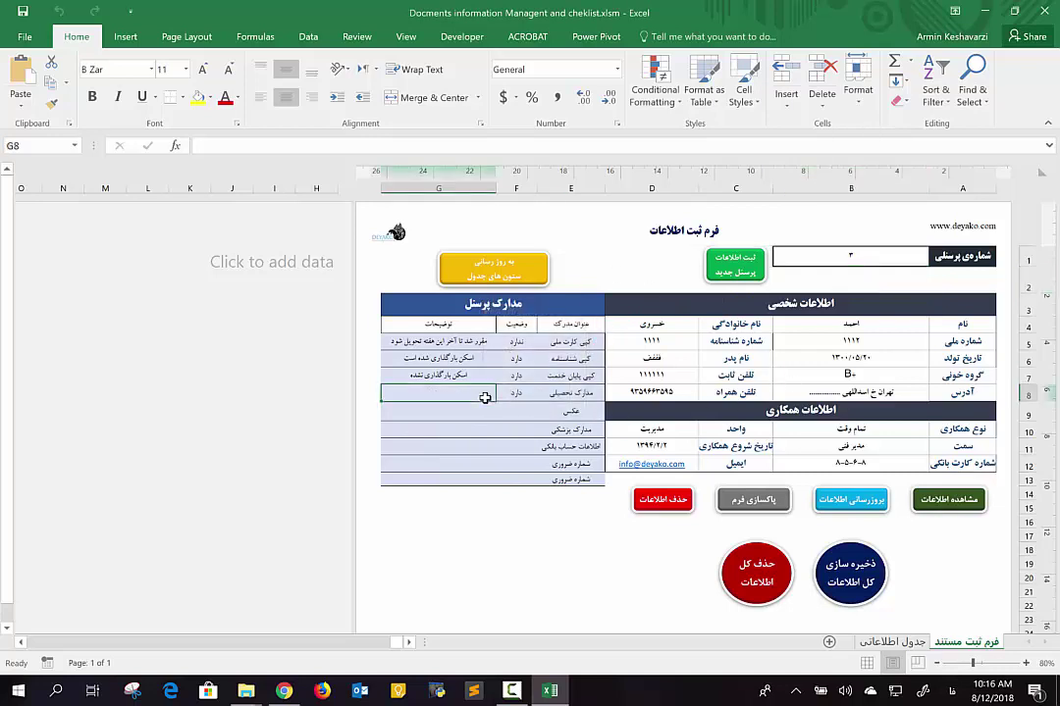
Set statuses F9:F13 to دارد and fill the note بی down G8:G13
{"action": "type", "text": "بی"}
{"action": "key", "text": "Return"}
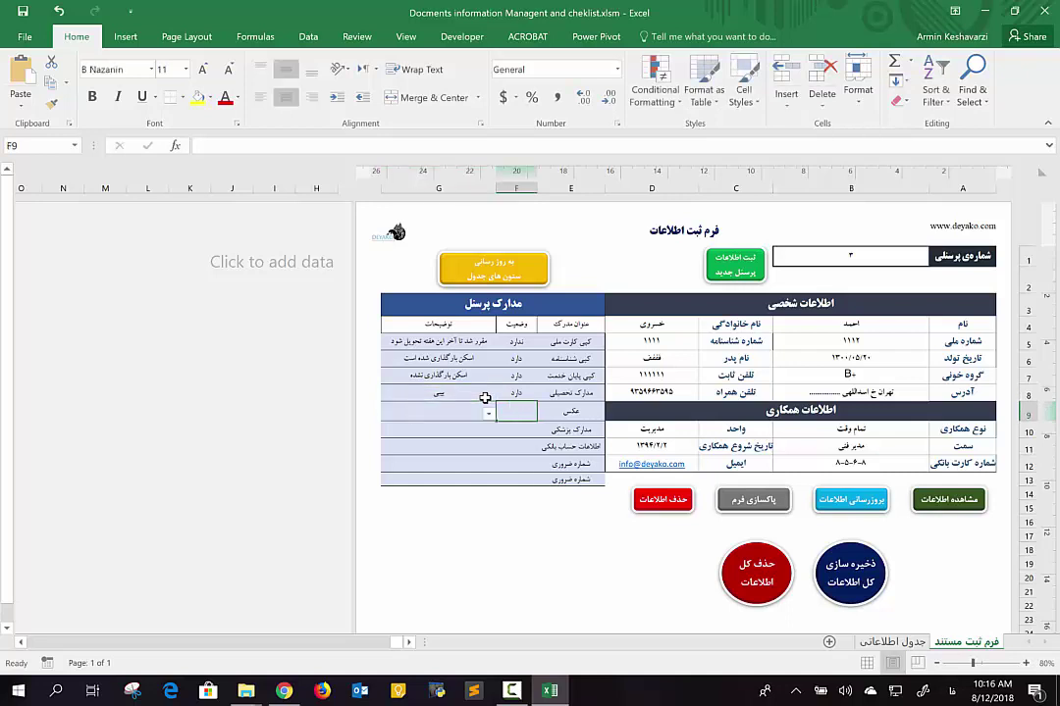
{"action": "left_click", "coordinate": [488, 413]}
{"action": "left_click", "coordinate": [497, 423]}
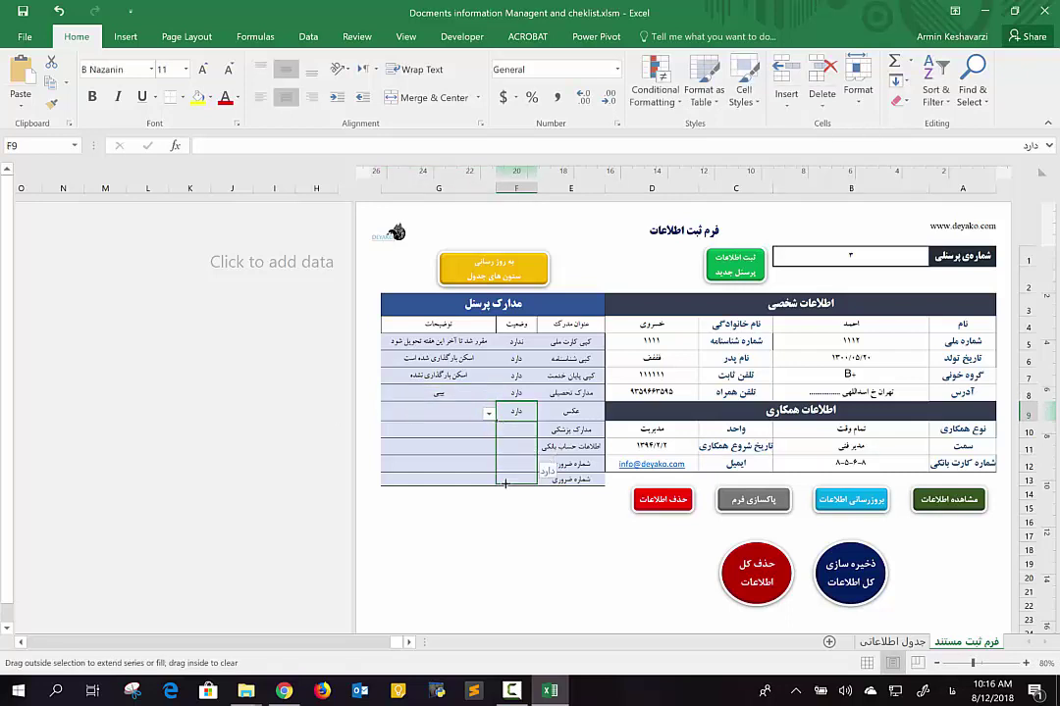
{"action": "left_click_drag", "start_coordinate": [497, 423], "coordinate": [503, 486]}
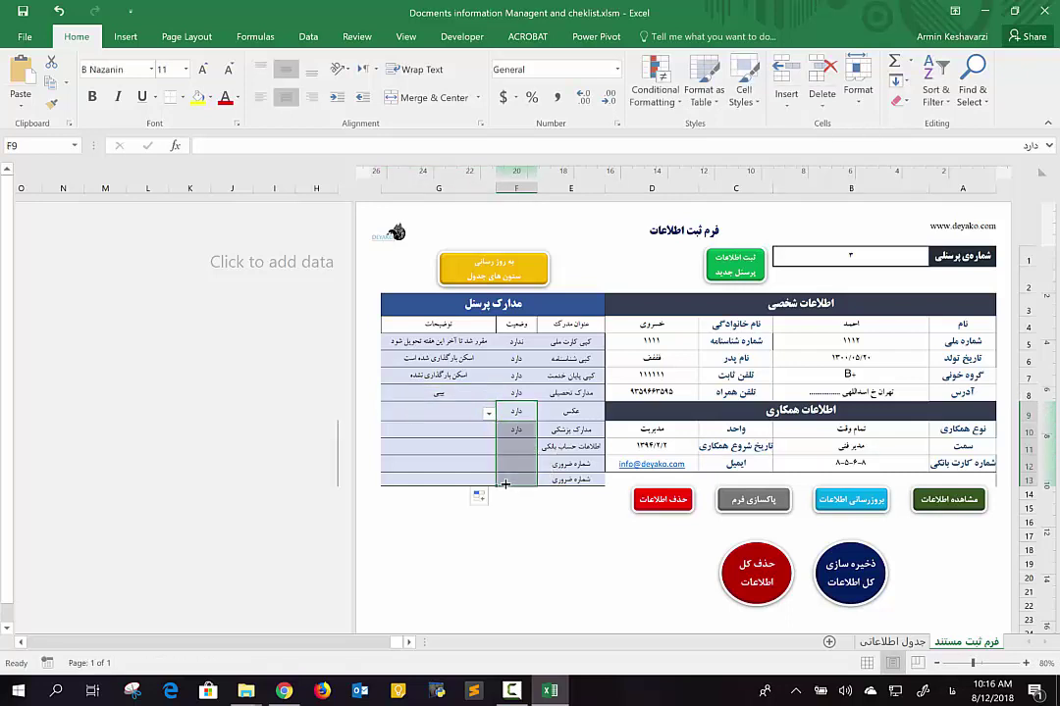
{"action": "left_click", "coordinate": [422, 393]}
{"action": "left_click_drag", "start_coordinate": [382, 399], "coordinate": [383, 483]}
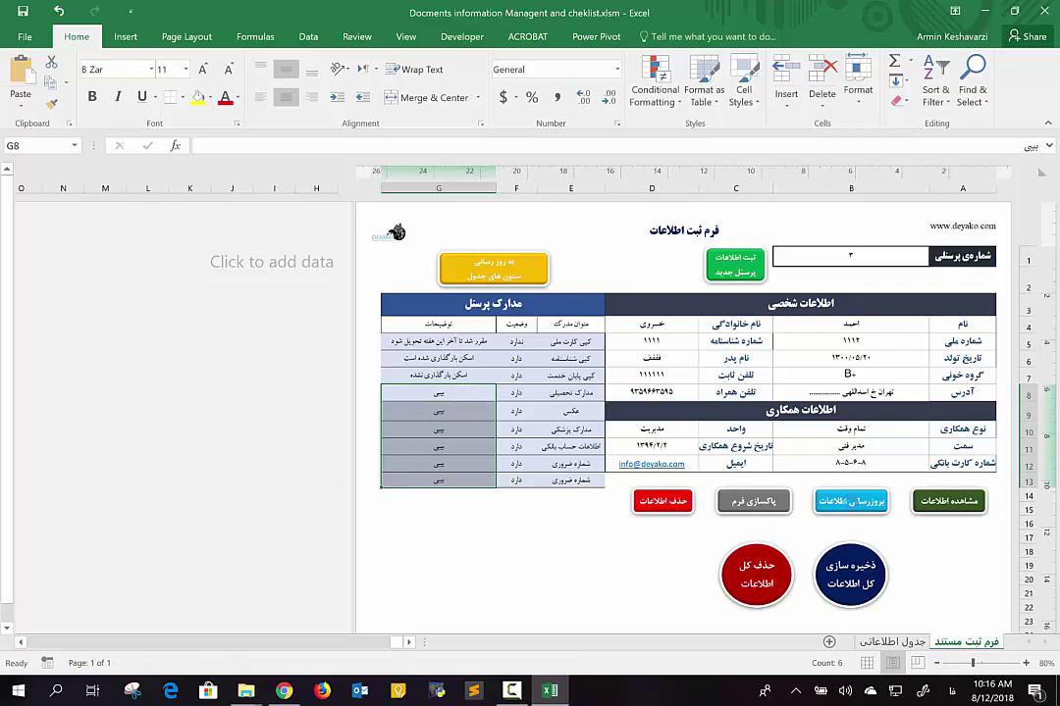
Save record 3's edits to the data table with بروزرسانی اطلاعات and view the جدول اطلاعاتی sheet
{"action": "left_click", "coordinate": [846, 501]}
{"action": "left_click", "coordinate": [538, 397]}
{"action": "left_click", "coordinate": [745, 546]}
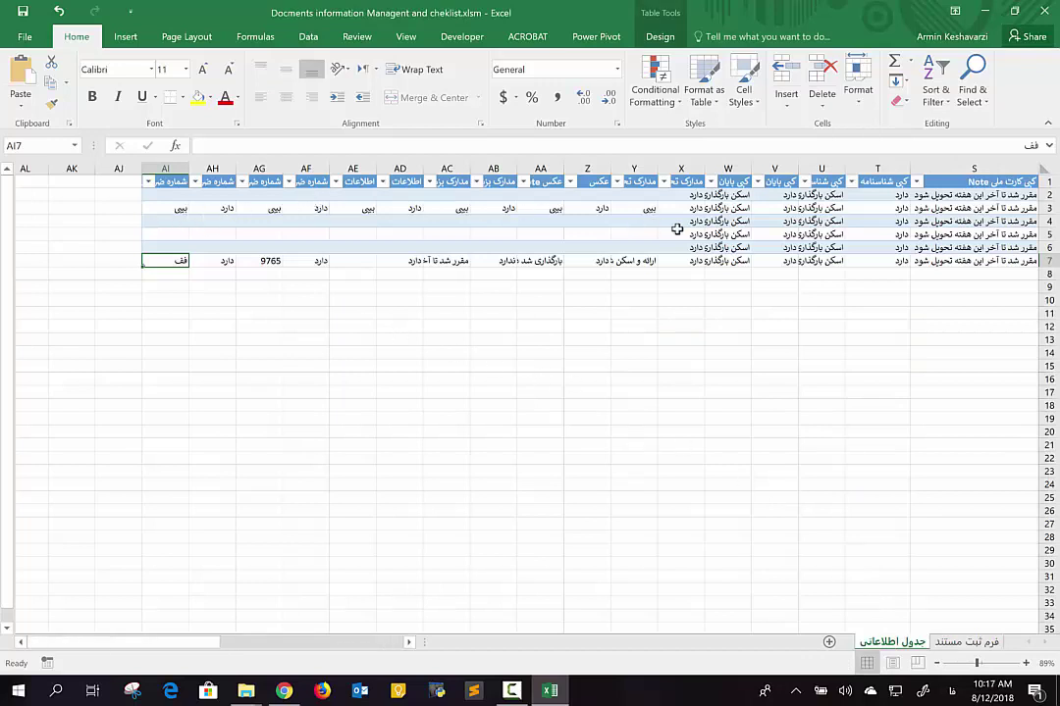
Go back from the data table to the registration form sheet
{"action": "left_click", "coordinate": [967, 642]}
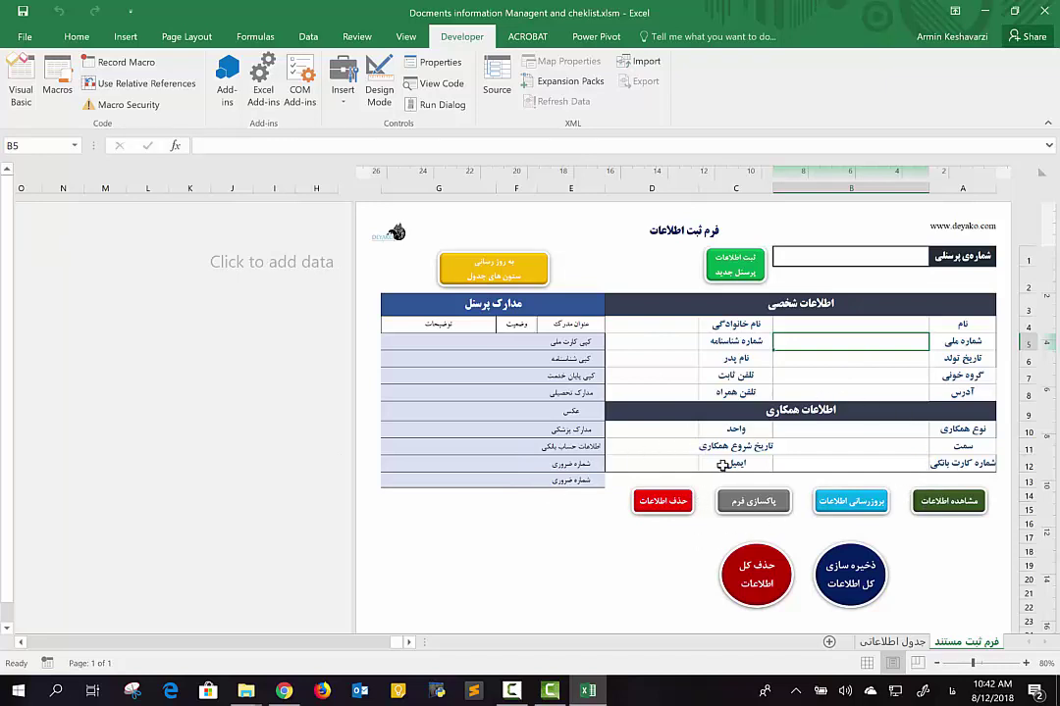
Load personnel record 10 onto the form
{"action": "left_click", "coordinate": [846, 252]}
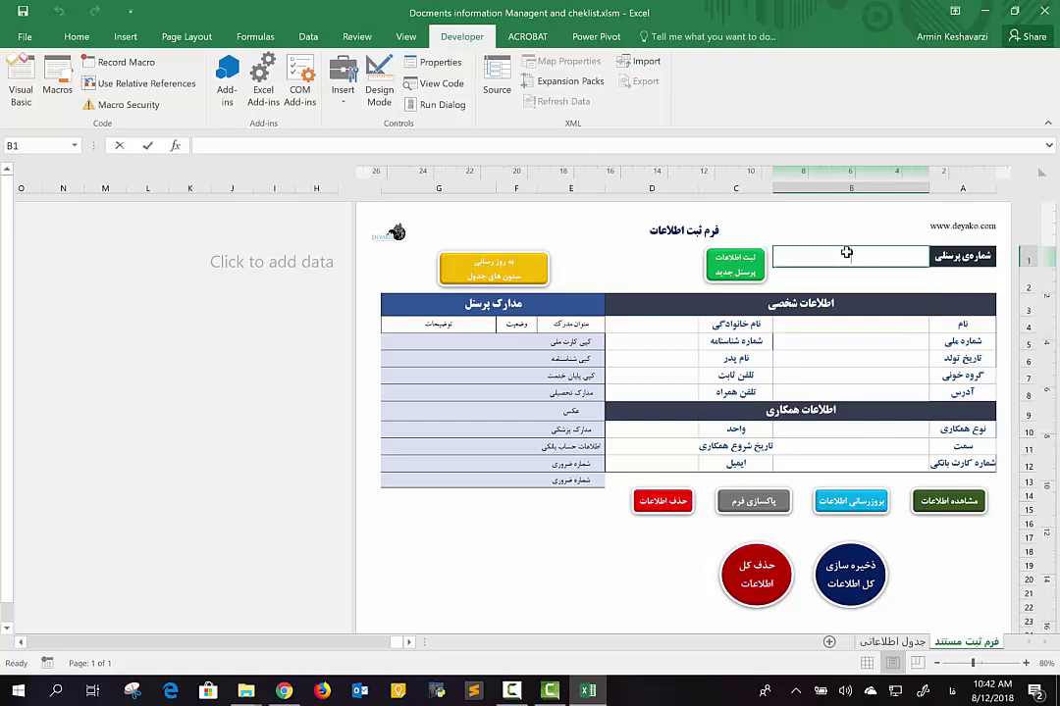
{"action": "type", "text": "10"}
{"action": "key", "text": "Return"}
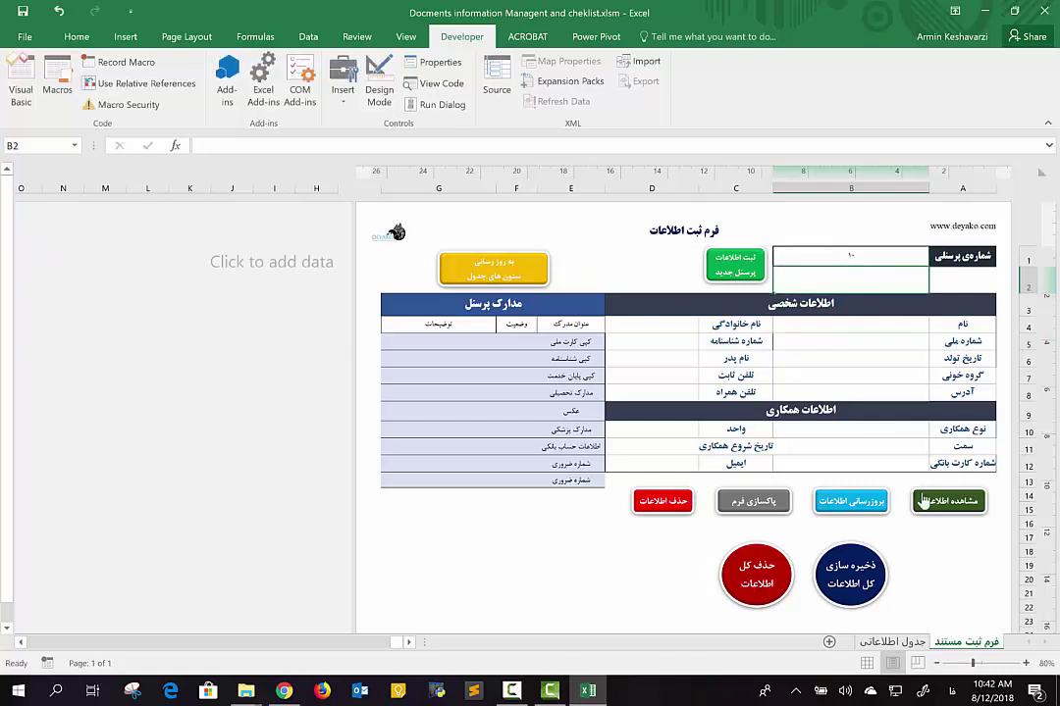
{"action": "left_click", "coordinate": [932, 498]}
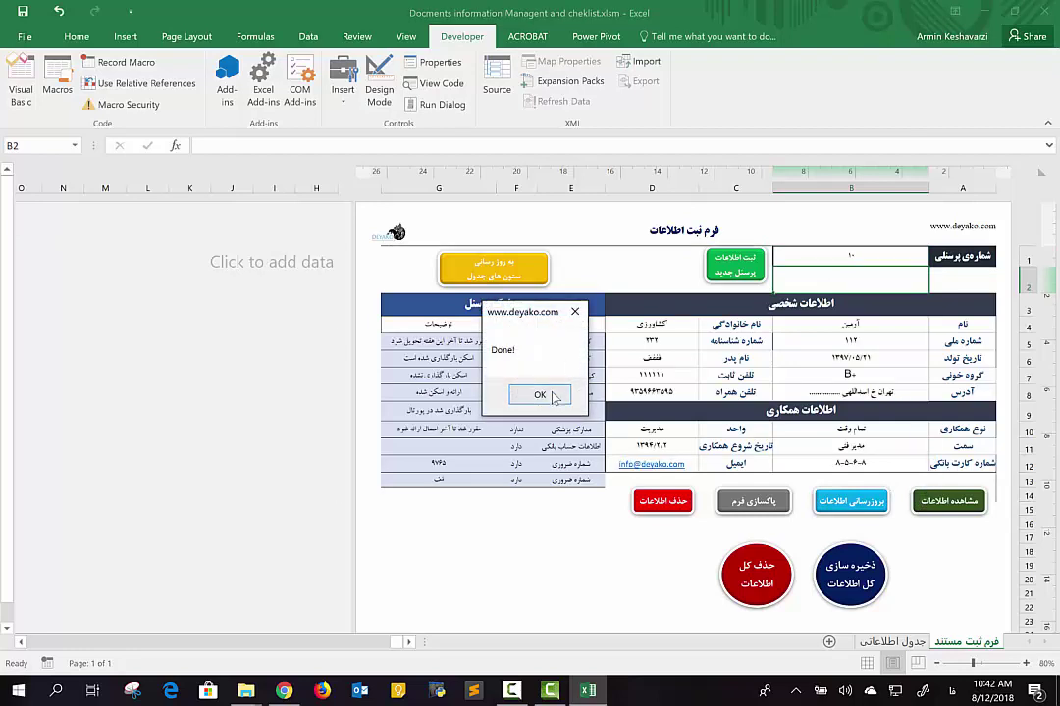
{"action": "left_click", "coordinate": [569, 394]}
Enter personnel number 3 in B1 and load its record onto the form
{"action": "left_click", "coordinate": [839, 254]}
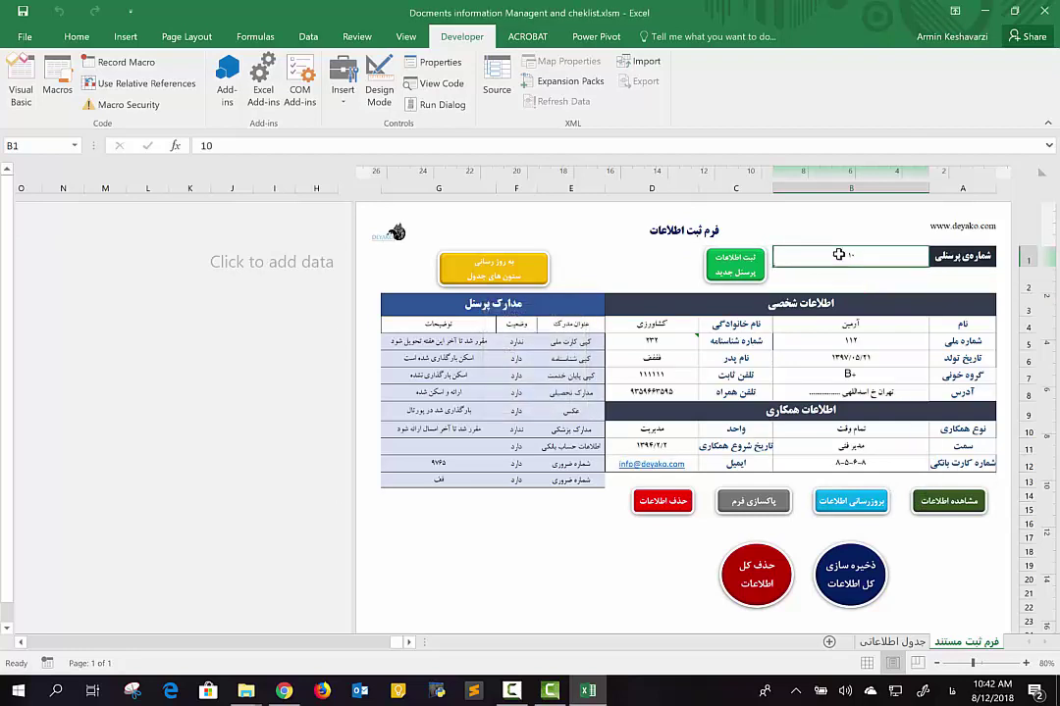
{"action": "type", "text": "3"}
{"action": "key", "text": "Return"}
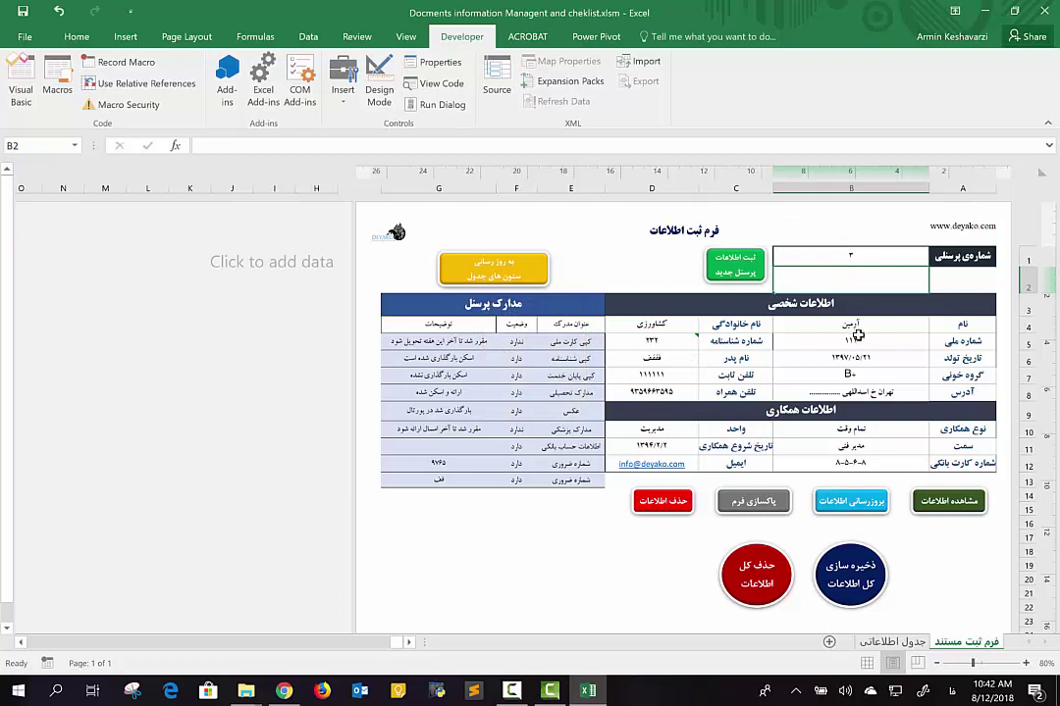
{"action": "left_click", "coordinate": [868, 344]}
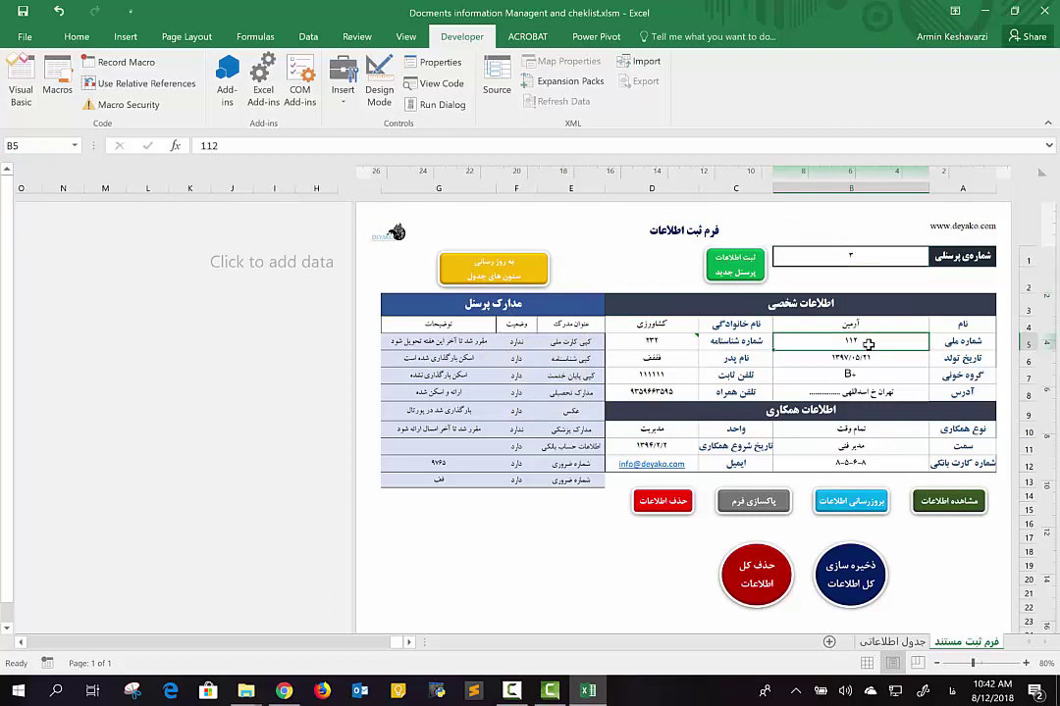
{"action": "left_click", "coordinate": [947, 502]}
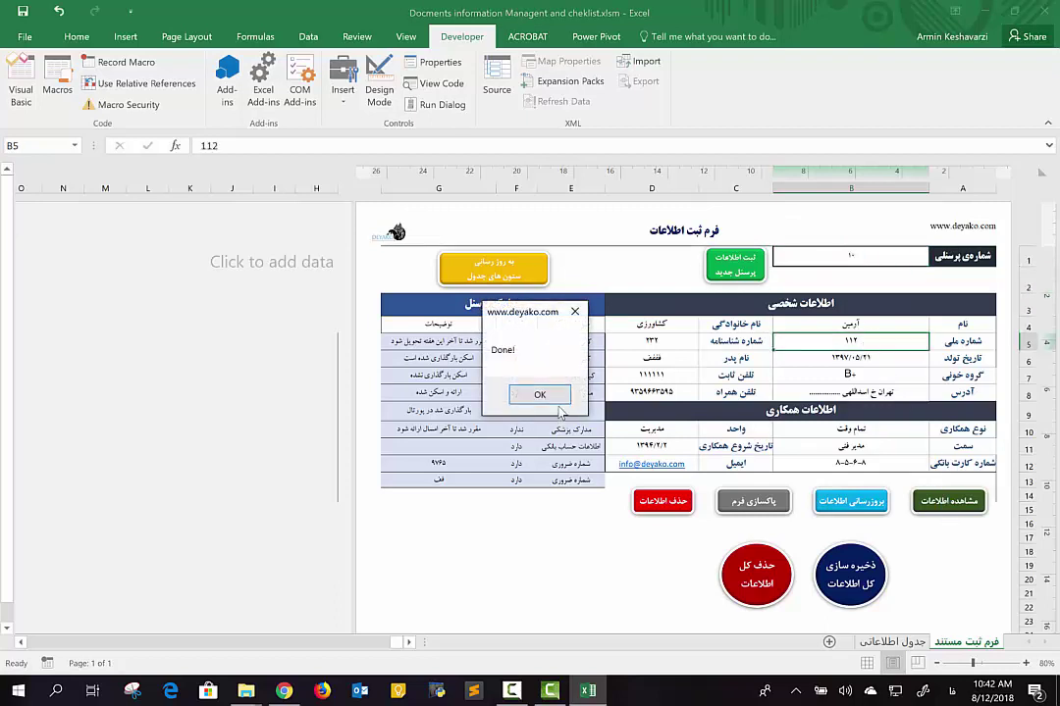
{"action": "left_click", "coordinate": [553, 398]}
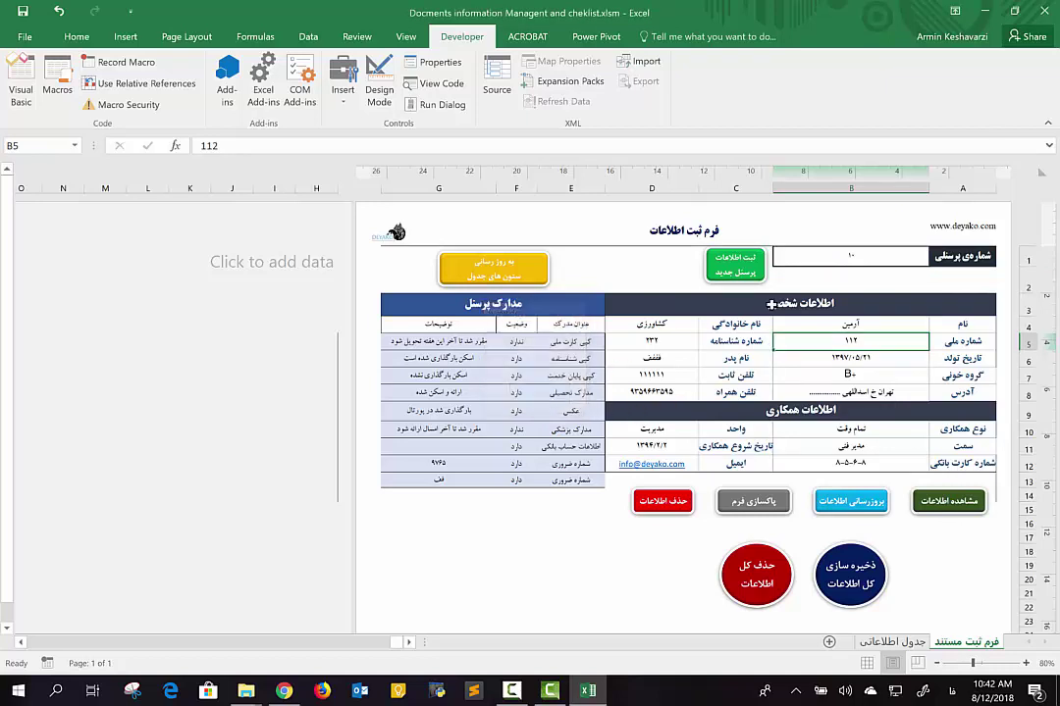
Switch B1 to 10, then back to 3, and reload record 3
{"action": "left_click", "coordinate": [853, 252]}
{"action": "type", "text": "10"}
{"action": "left_click", "coordinate": [861, 340]}
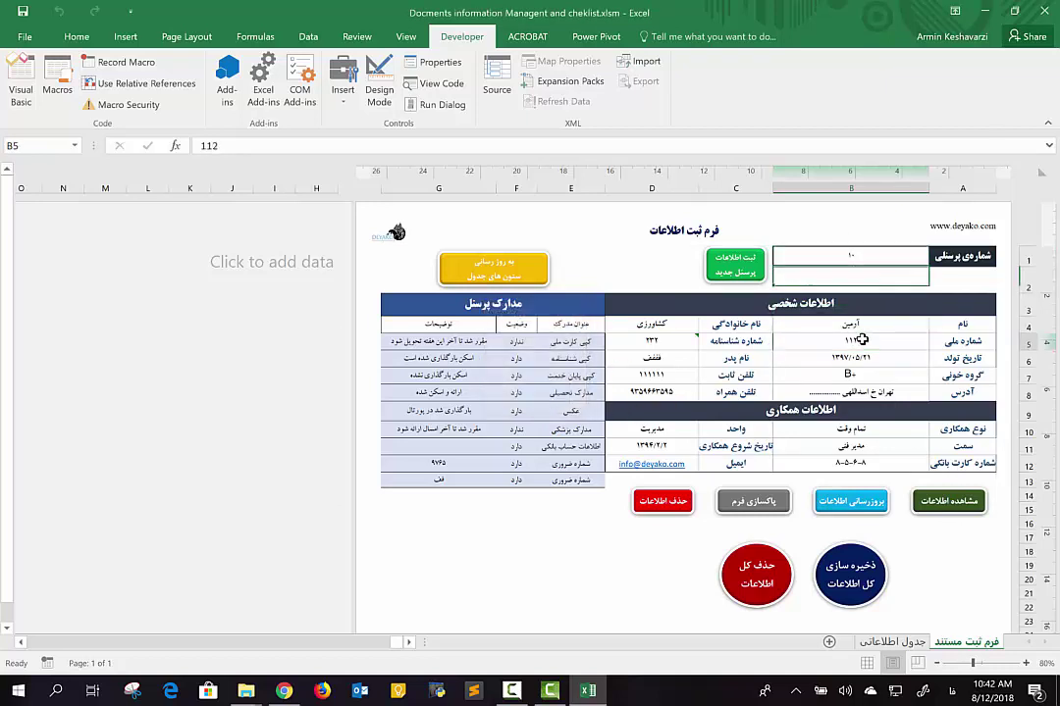
{"action": "left_click", "coordinate": [867, 257]}
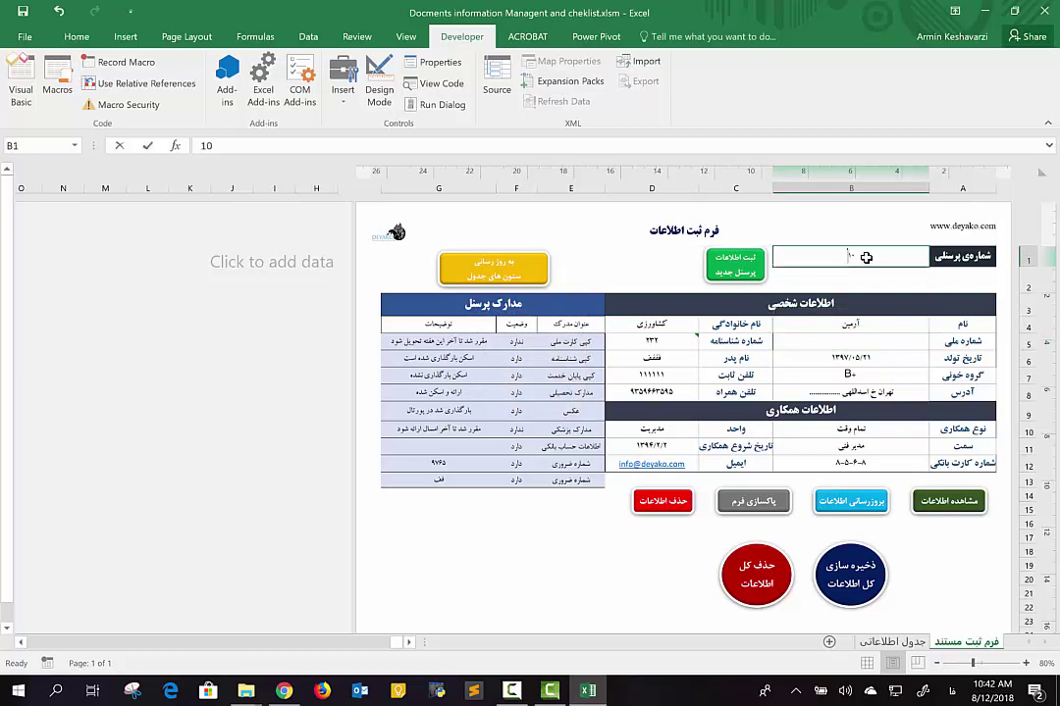
{"action": "type", "text": "3"}
{"action": "key", "text": "Return"}
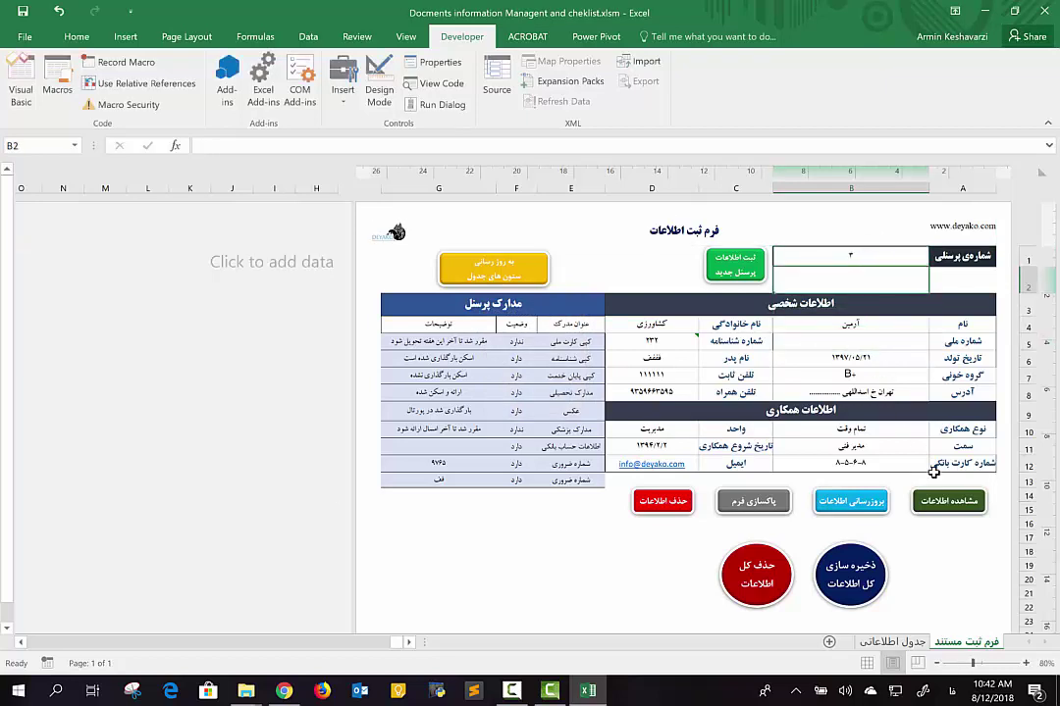
{"action": "left_click", "coordinate": [944, 501]}
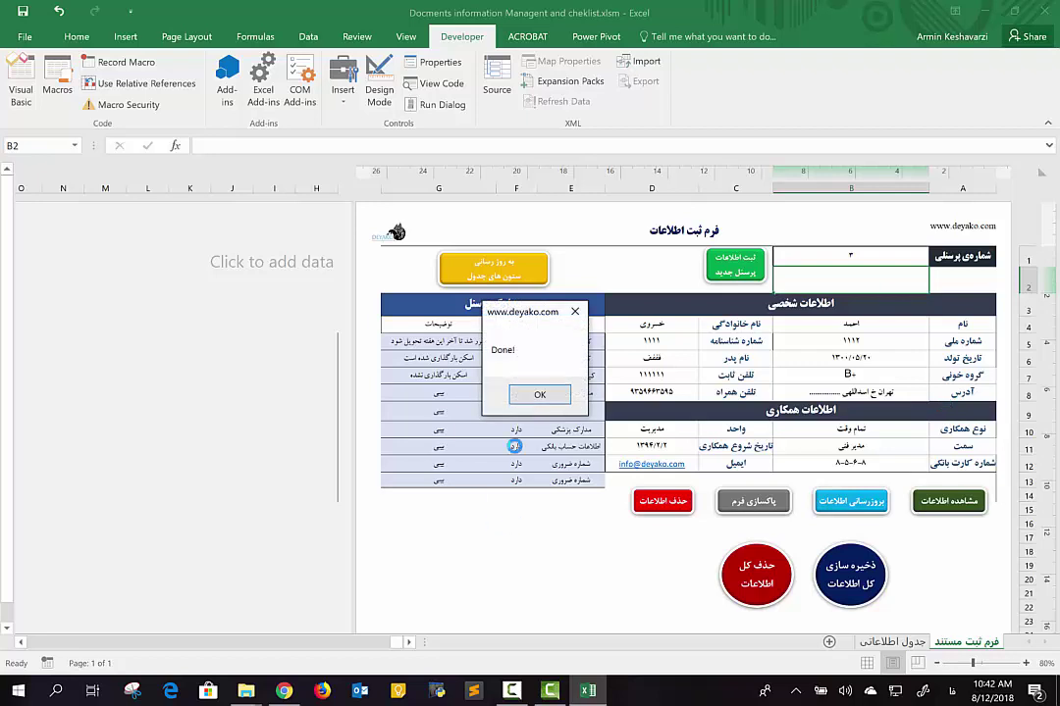
{"action": "left_click", "coordinate": [538, 395]}
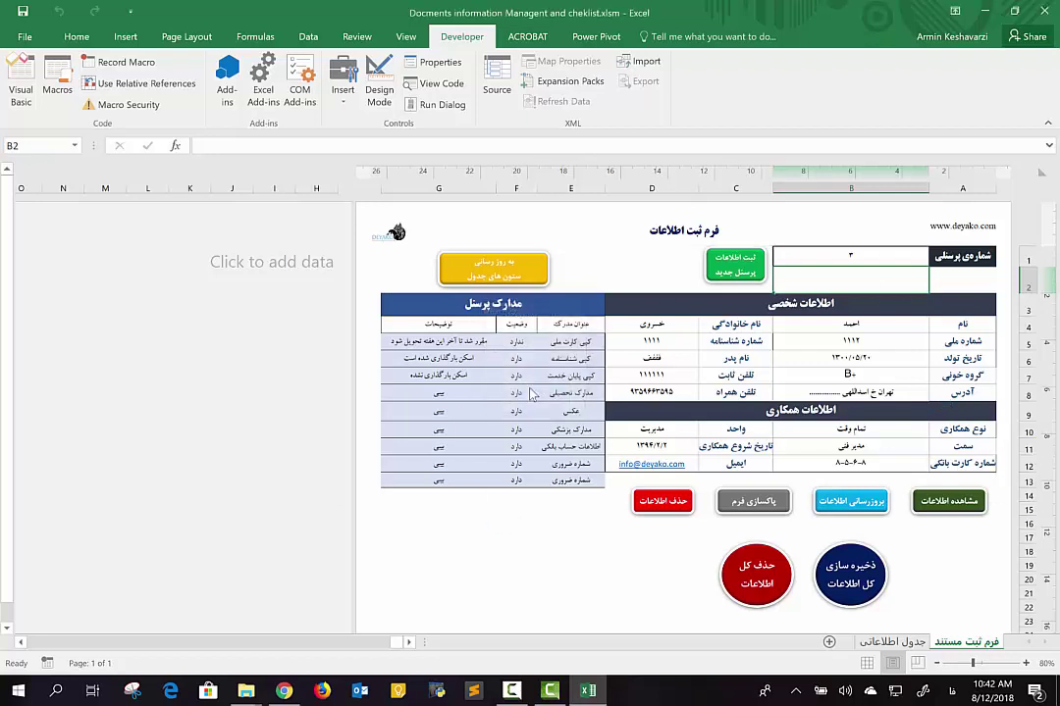
Load personnel record 3 onto the form
{"action": "left_click", "coordinate": [883, 259]}
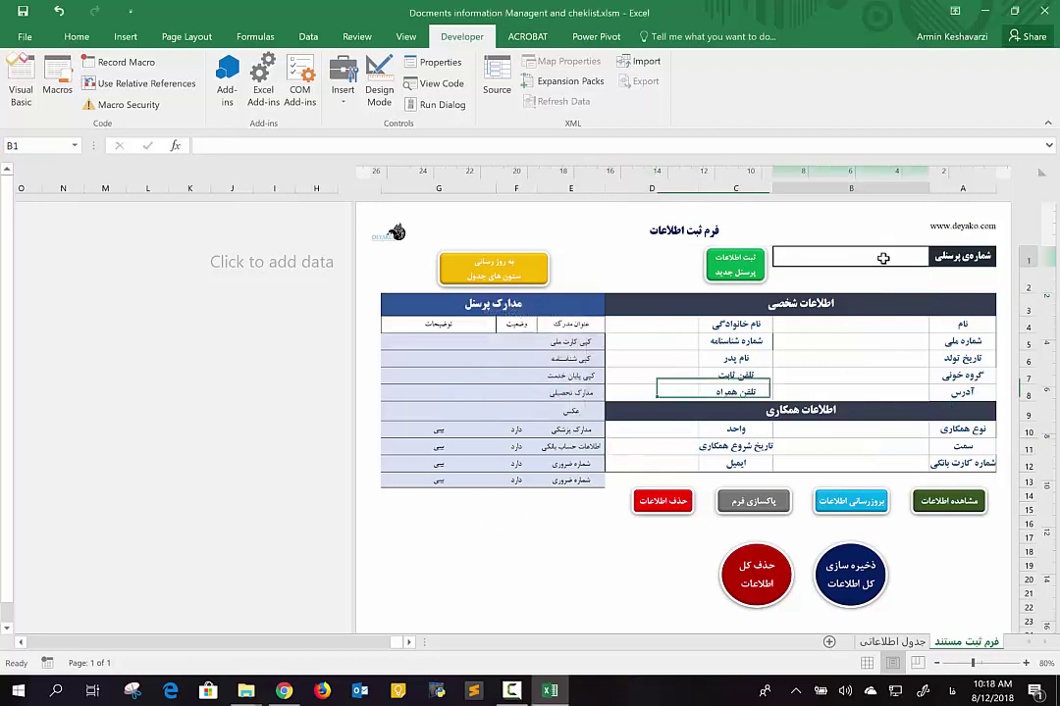
{"action": "type", "text": "۳"}
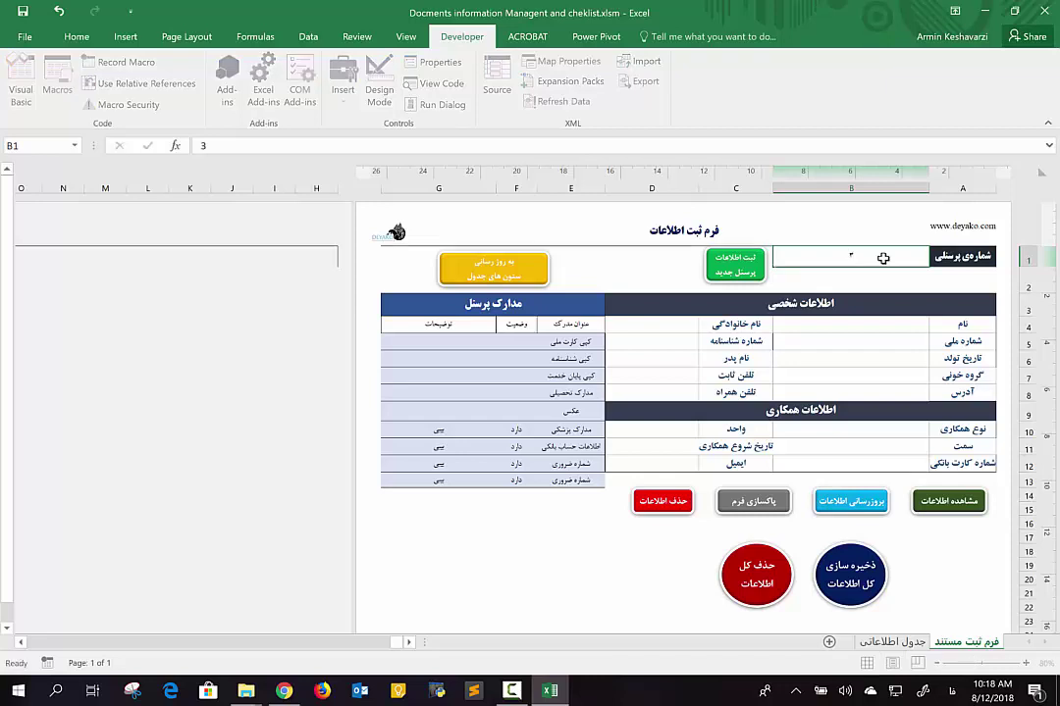
{"action": "key", "text": "Return"}
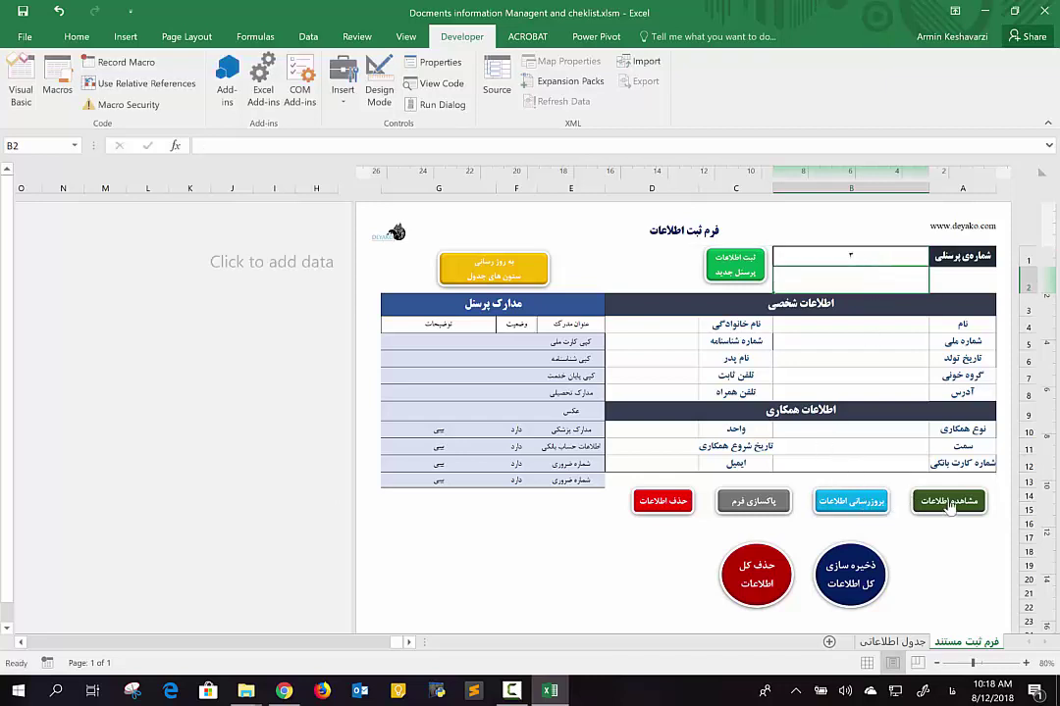
{"action": "left_click", "coordinate": [954, 502]}
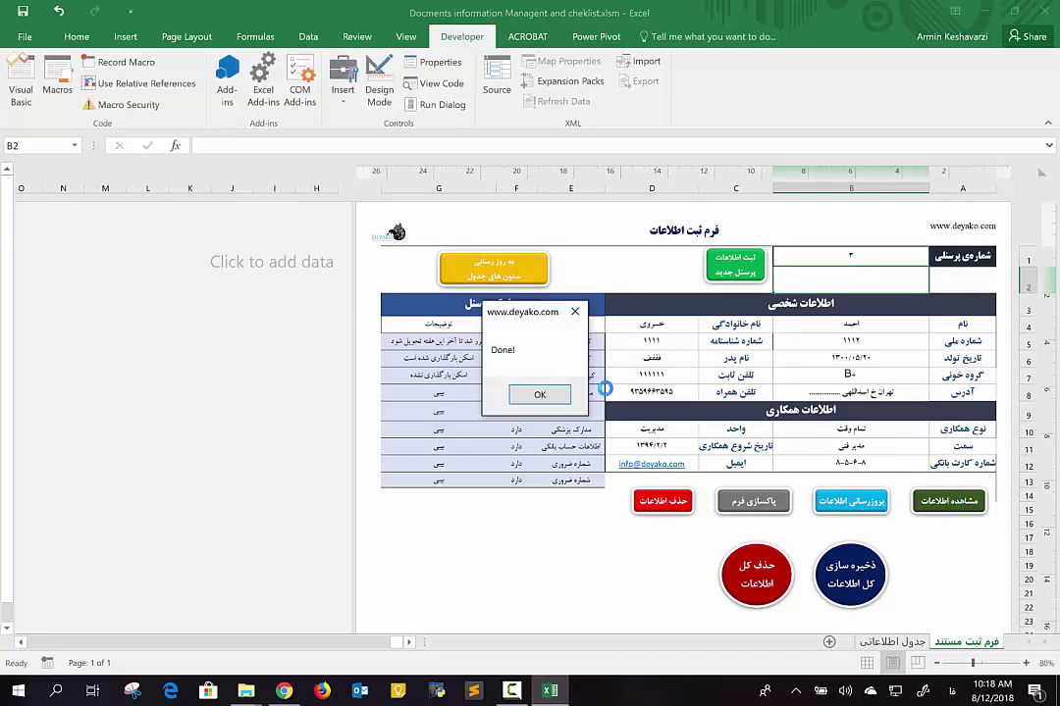
{"action": "left_click", "coordinate": [548, 397]}
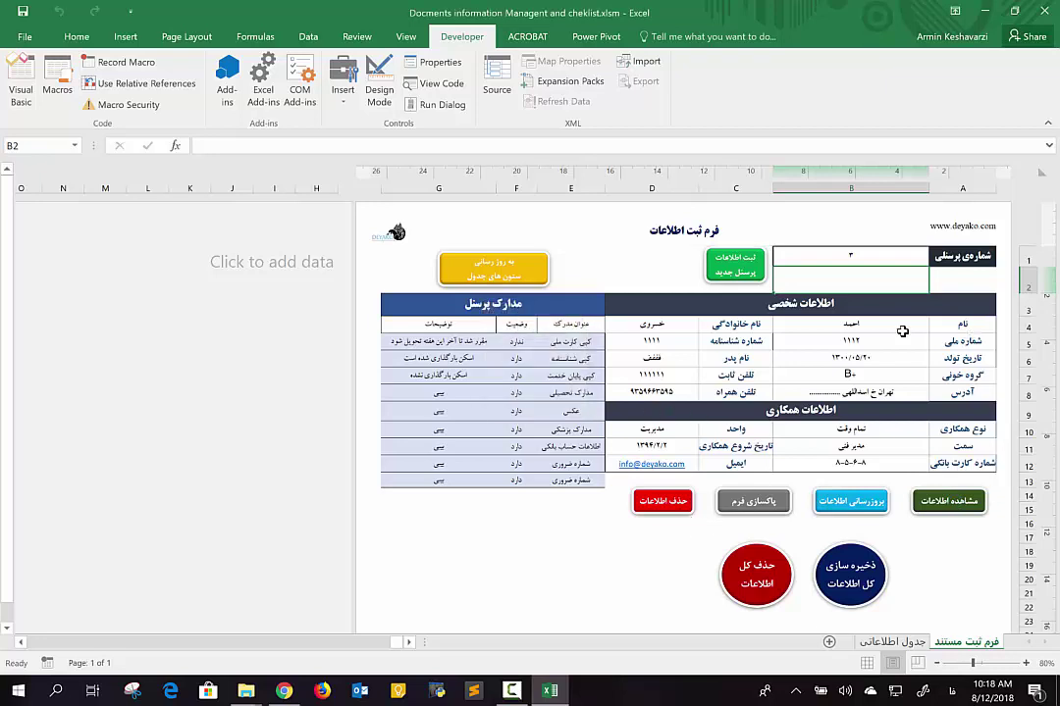
Delete record 3 with حذف اطلاعات and confirm its removal on the data table sheet
{"action": "left_click", "coordinate": [649, 501]}
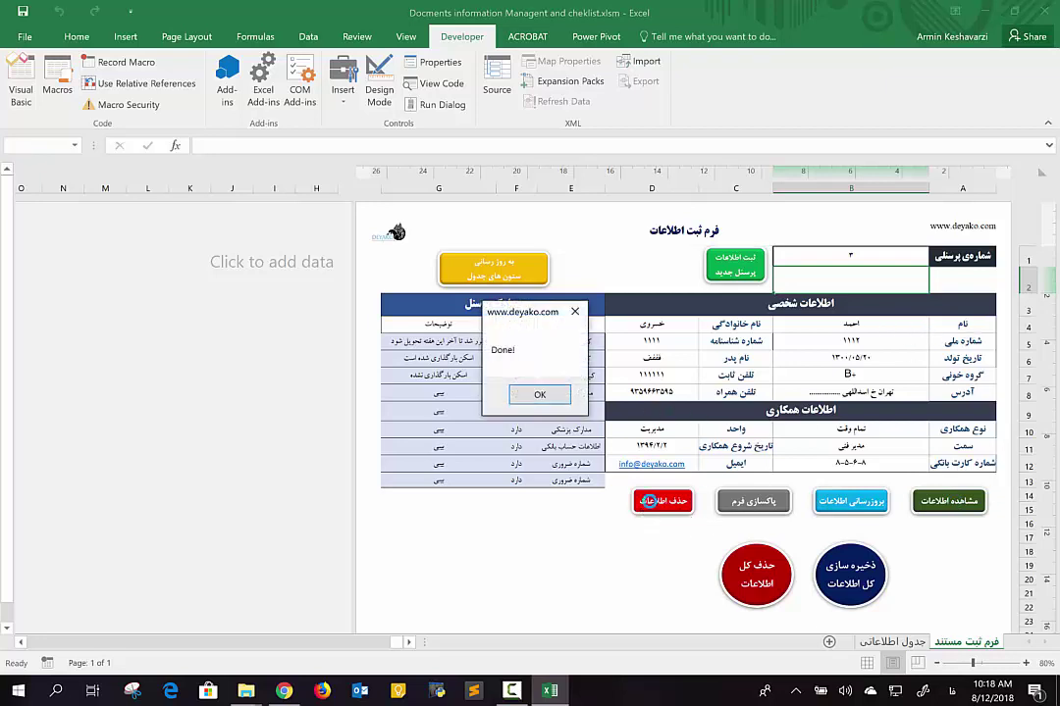
{"action": "left_click", "coordinate": [538, 395]}
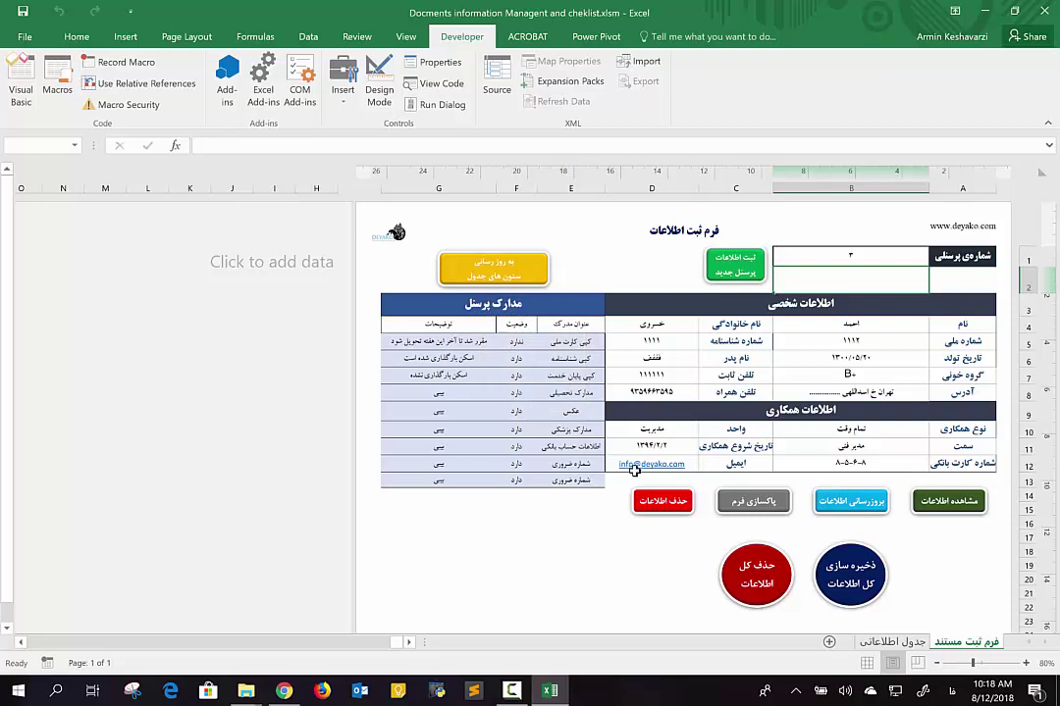
{"action": "left_click", "coordinate": [890, 641]}
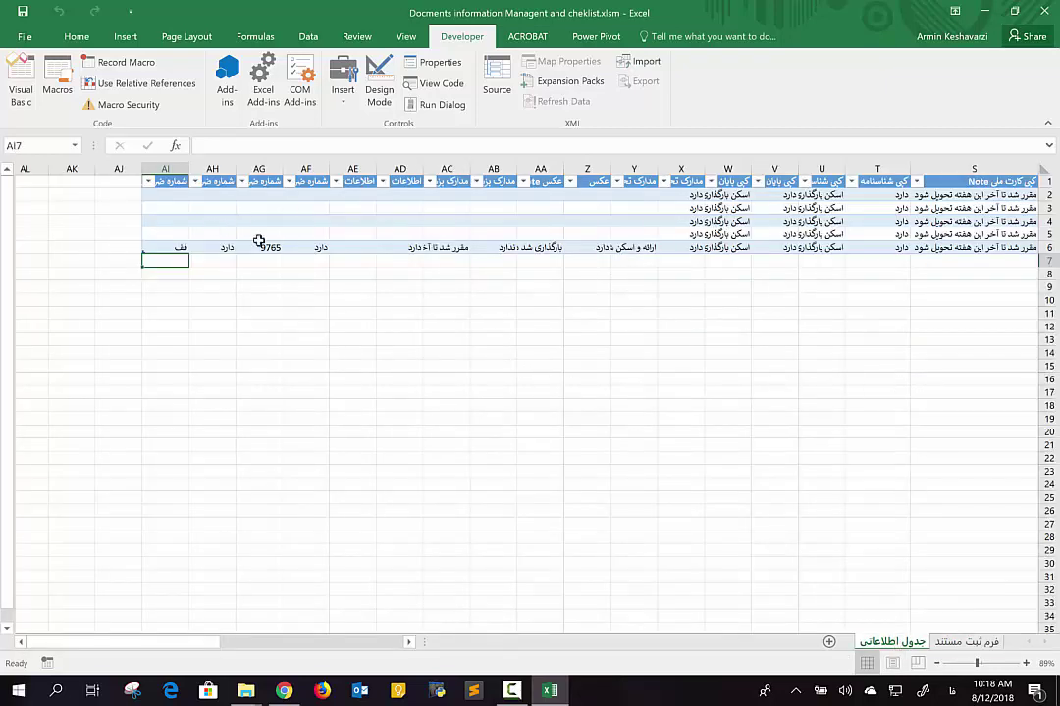
{"action": "left_click", "coordinate": [968, 643]}
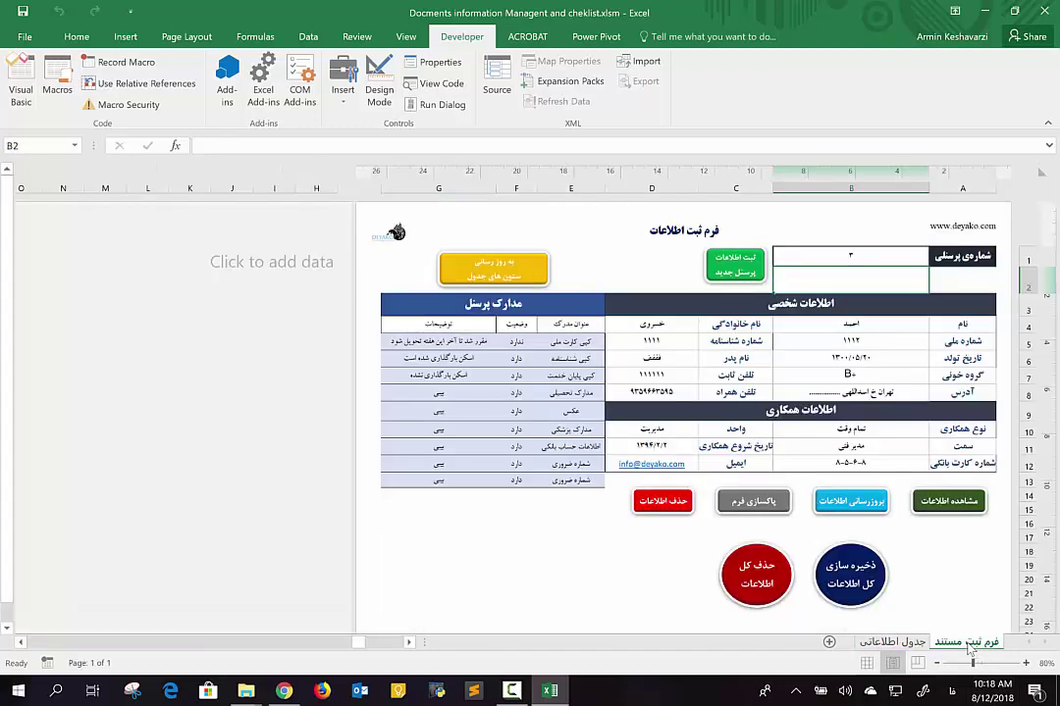
Re-register the form as a new personnel record, verify the new row, and attempt registering again
{"action": "left_click", "coordinate": [734, 273]}
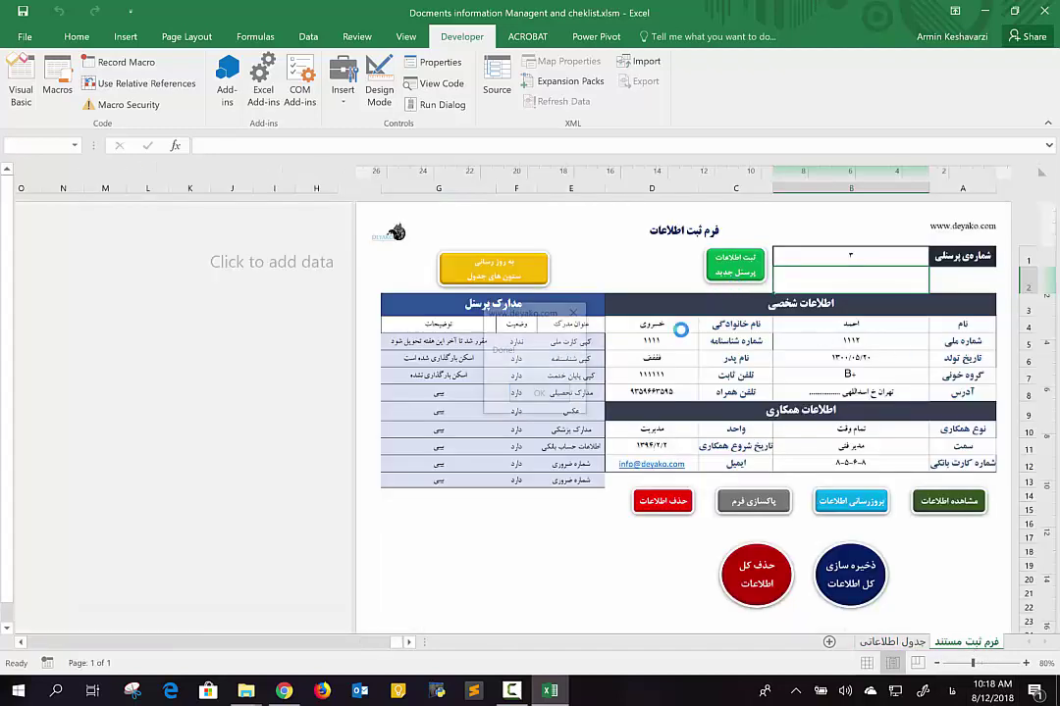
{"action": "left_click", "coordinate": [540, 396]}
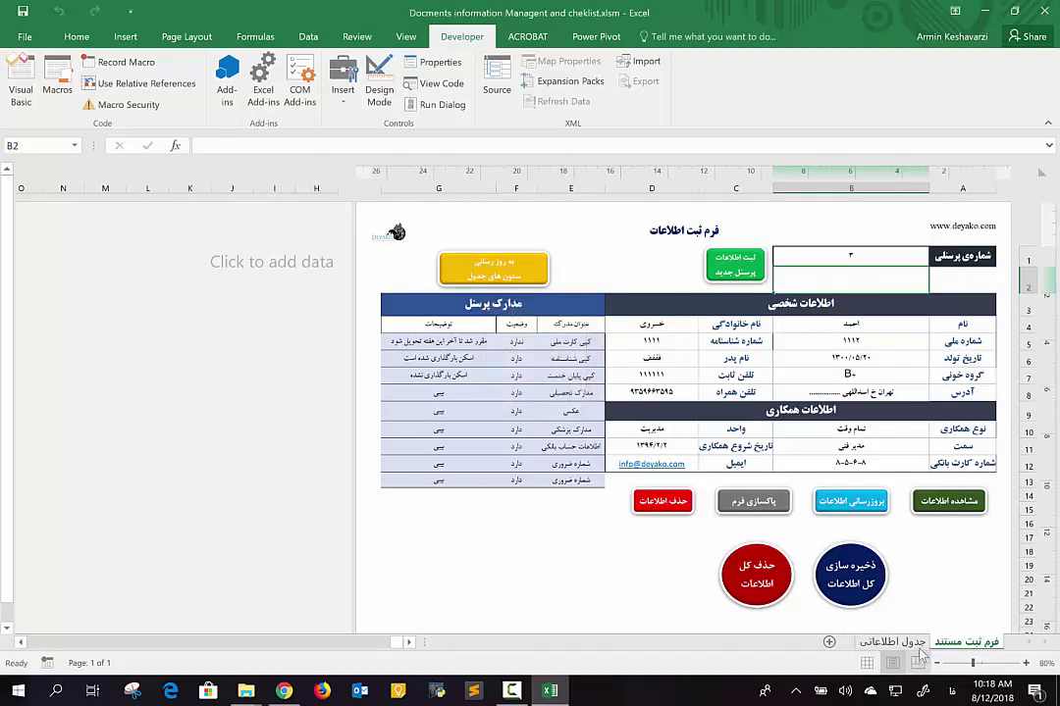
{"action": "left_click", "coordinate": [894, 643]}
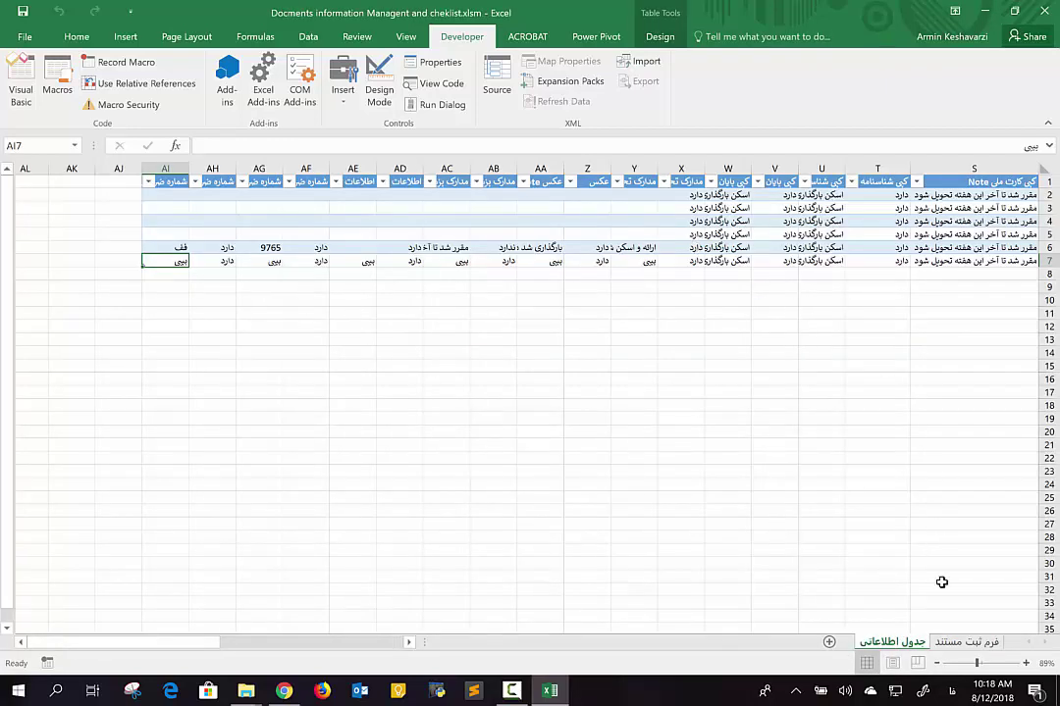
{"action": "left_click", "coordinate": [957, 642]}
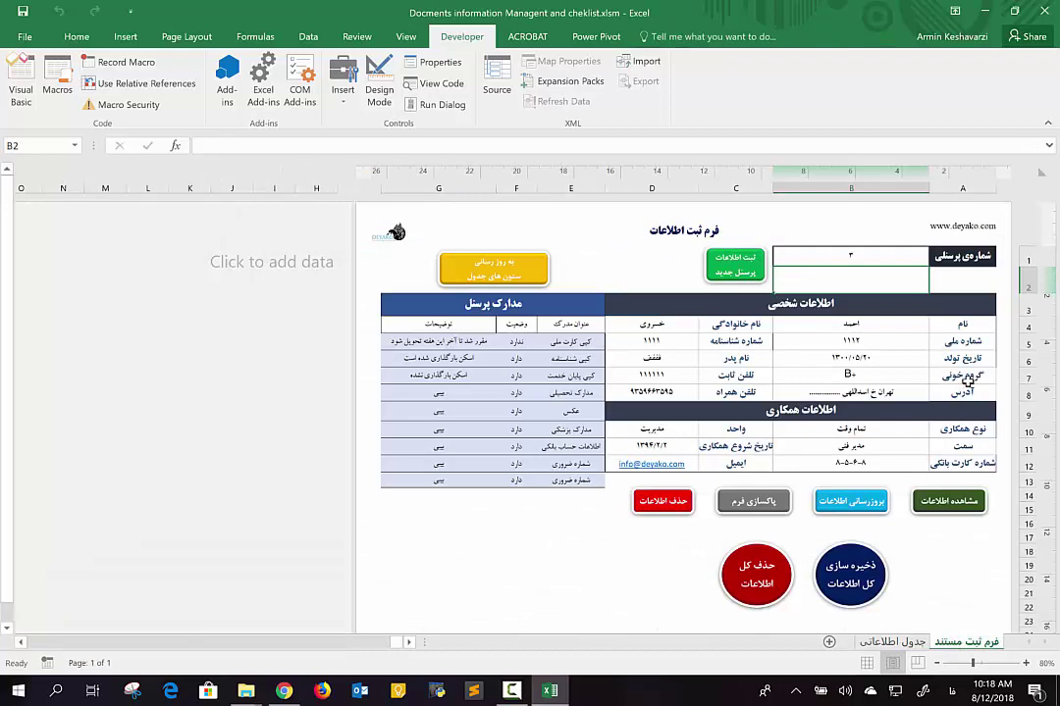
{"action": "left_click", "coordinate": [789, 255]}
Trigger the duplicate personnel-number warning, then change B1 to 12 and dismiss the duplicate person-ID warning
{"action": "left_click", "coordinate": [734, 261]}
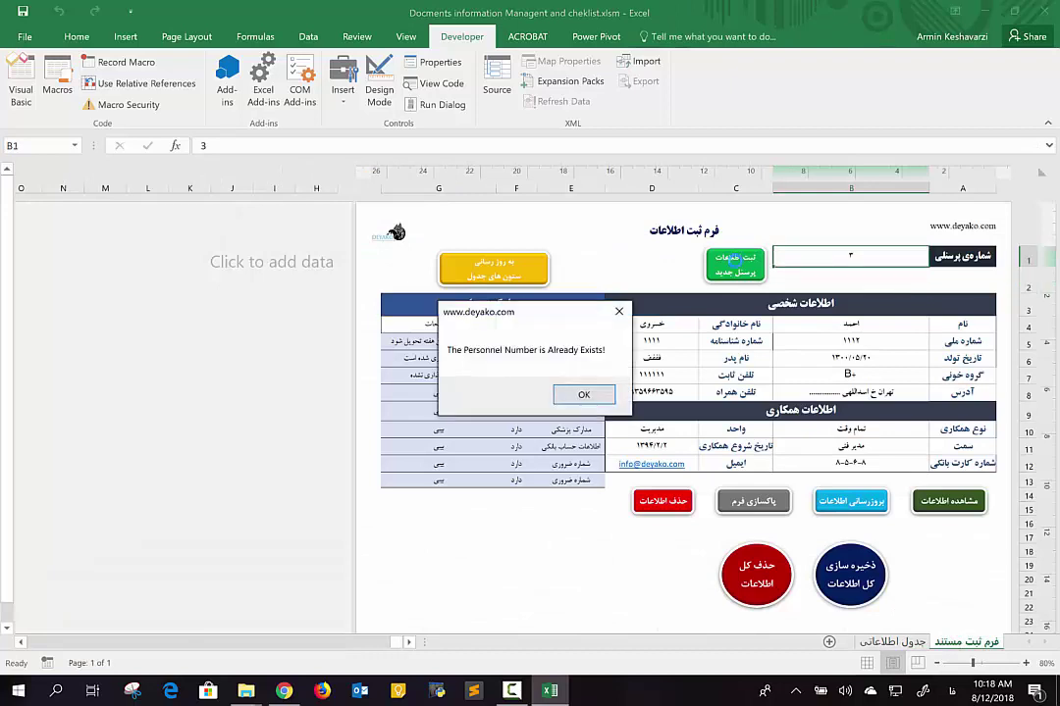
{"action": "left_click", "coordinate": [582, 398]}
{"action": "left_click", "coordinate": [835, 347]}
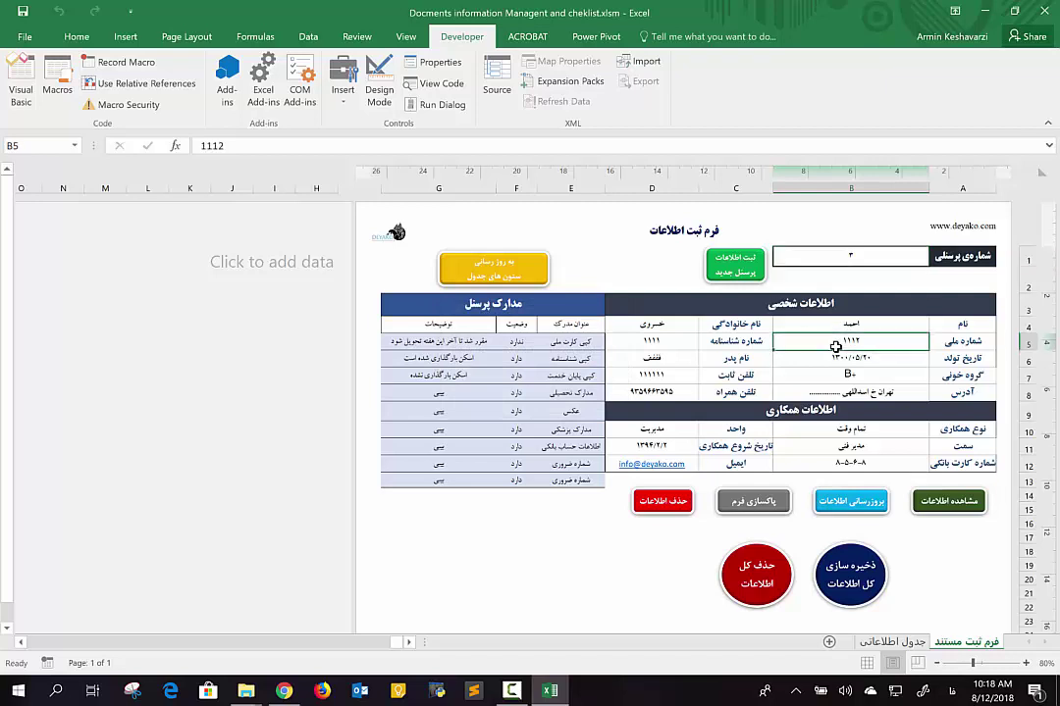
{"action": "left_click", "coordinate": [845, 261]}
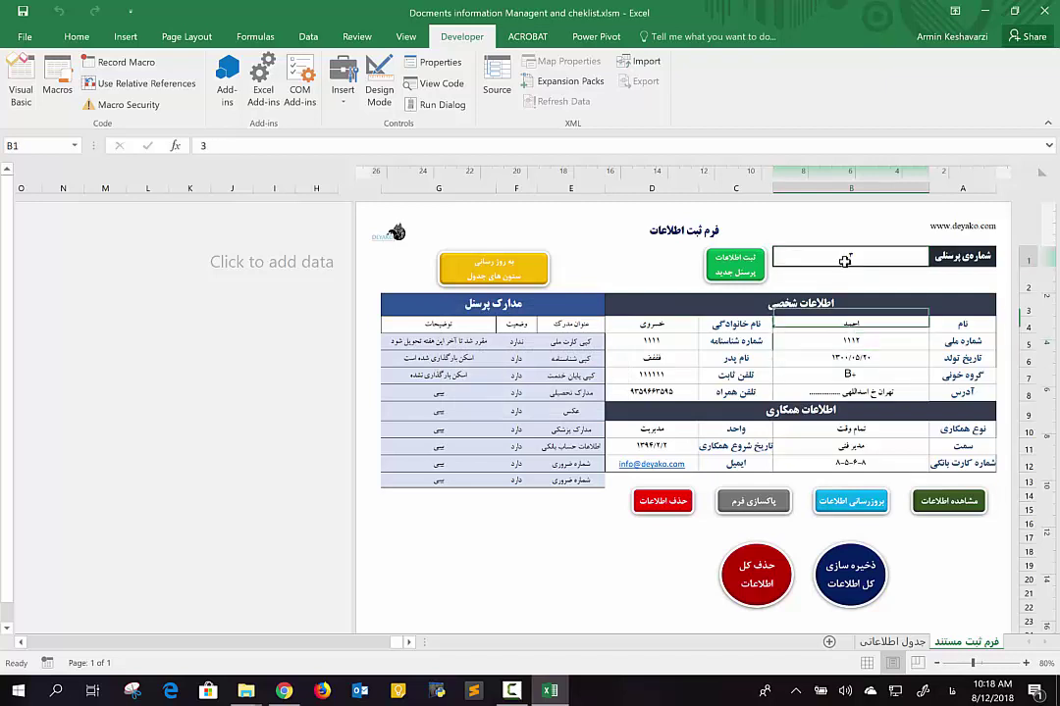
{"action": "type", "text": "12"}
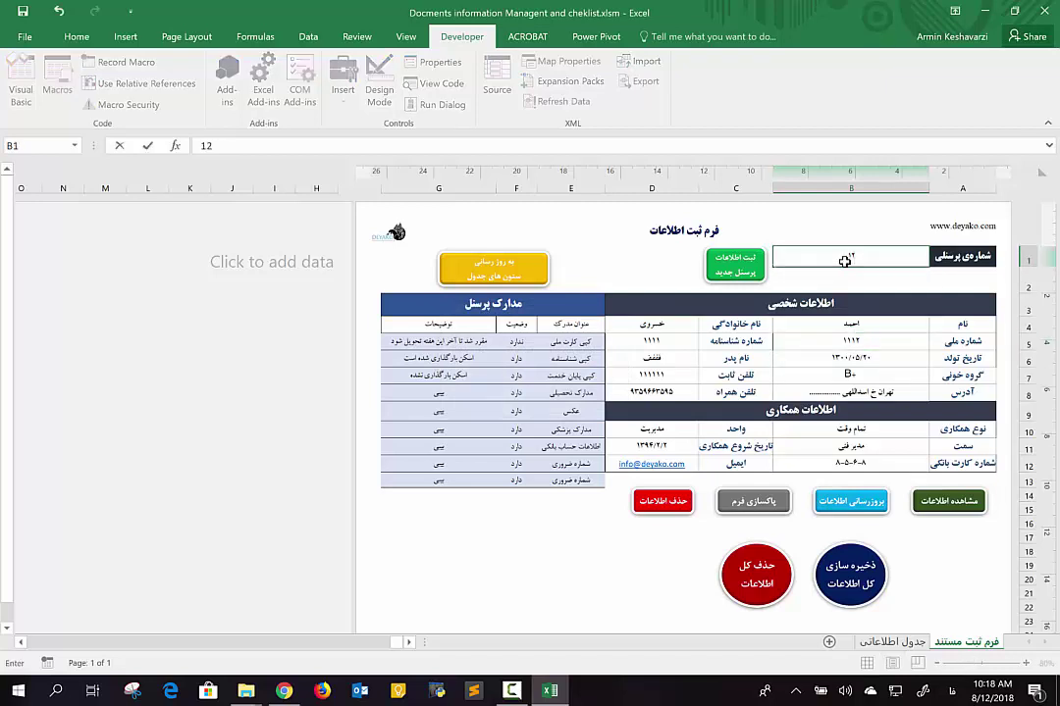
{"action": "key", "text": "Return"}
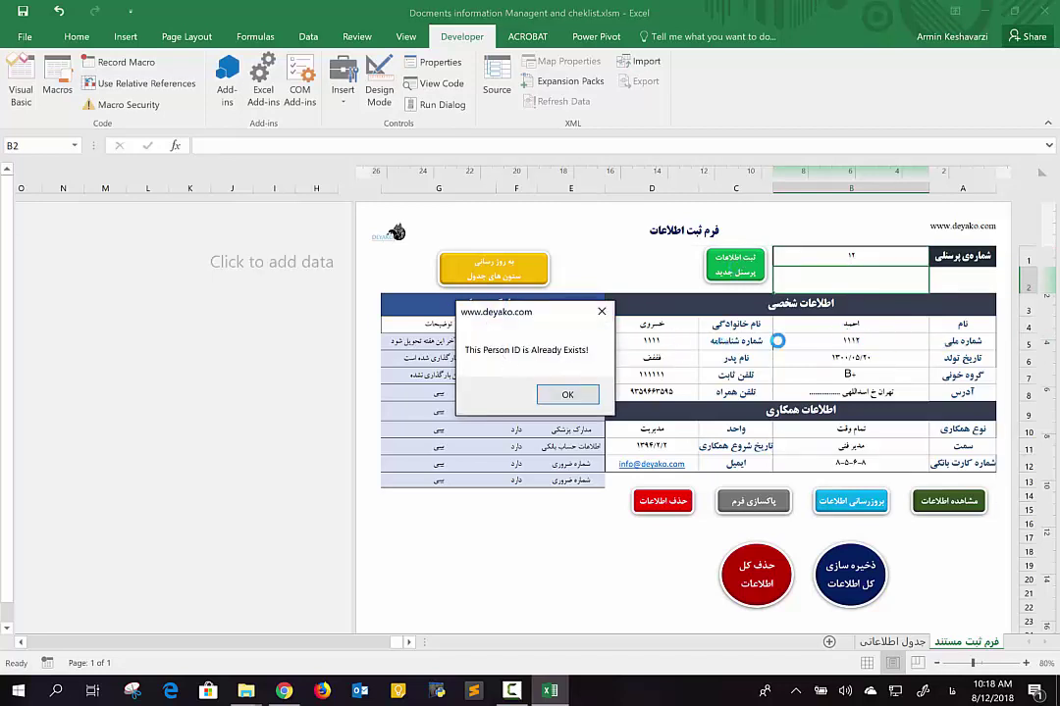
{"action": "key", "text": "Return"}
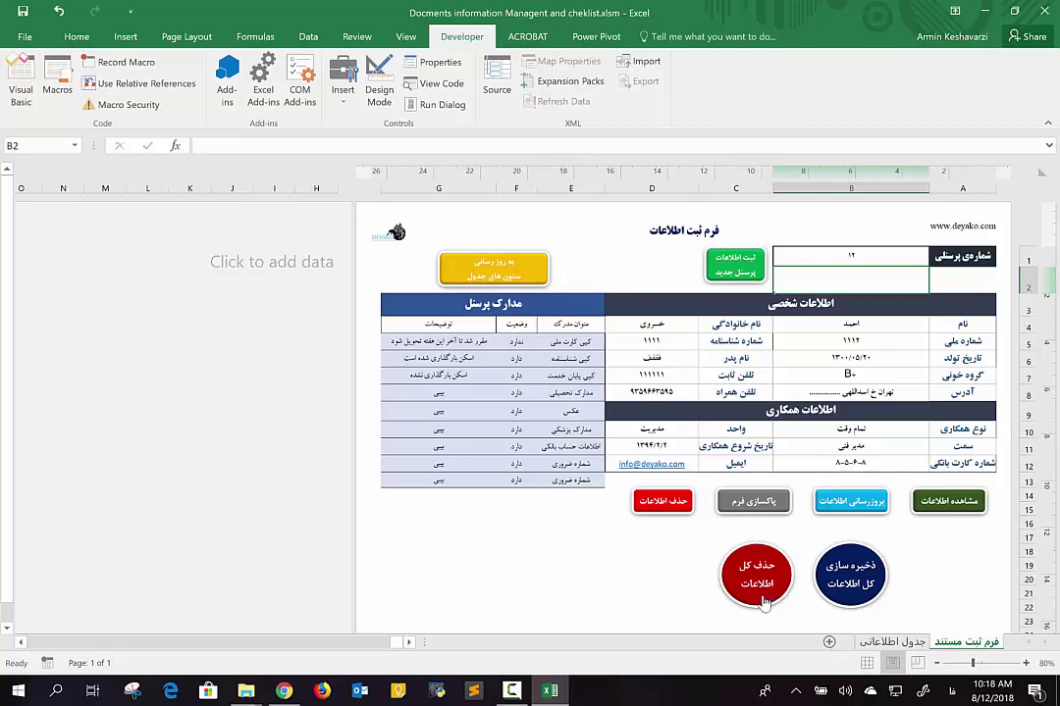
Export all records to the Desktop with ذخیره سازی کل اطلاعات and acknowledge Saved!
{"action": "left_click", "coordinate": [869, 584]}
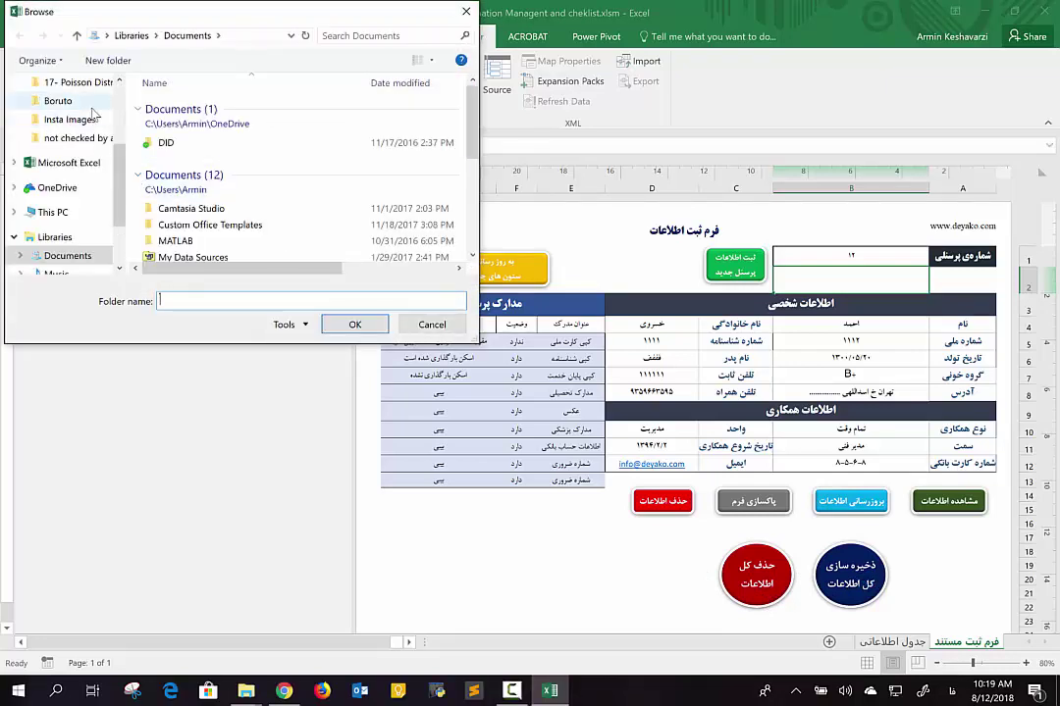
{"action": "scroll", "coordinate": [93, 115], "scroll_direction": "up", "scroll_amount": 3}
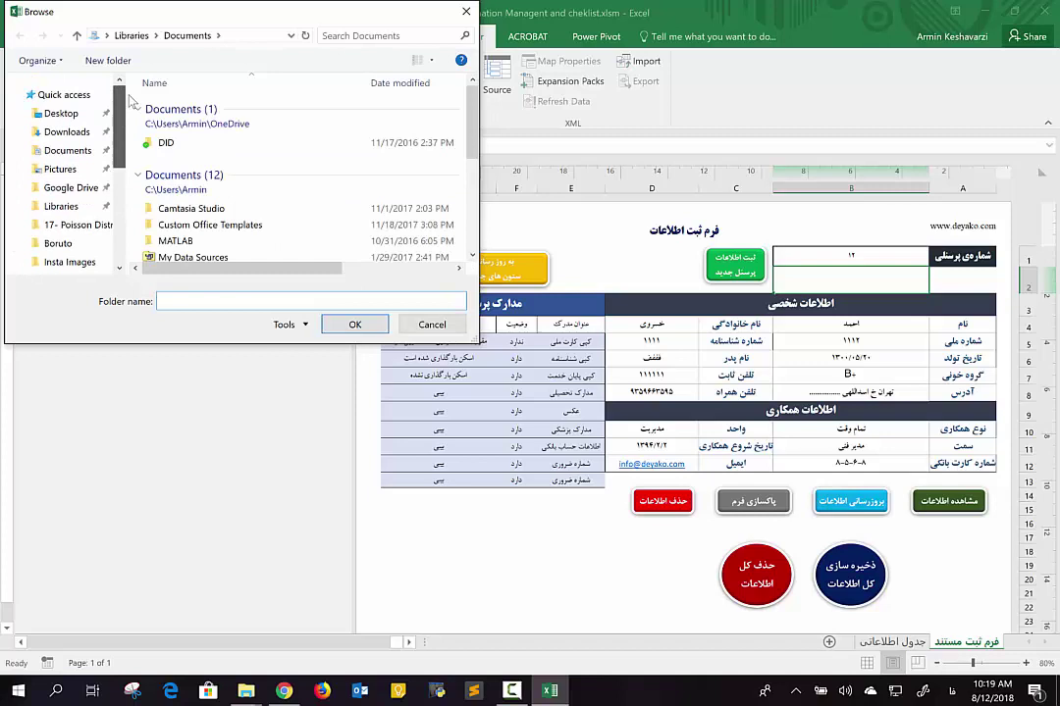
{"action": "left_click", "coordinate": [61, 113]}
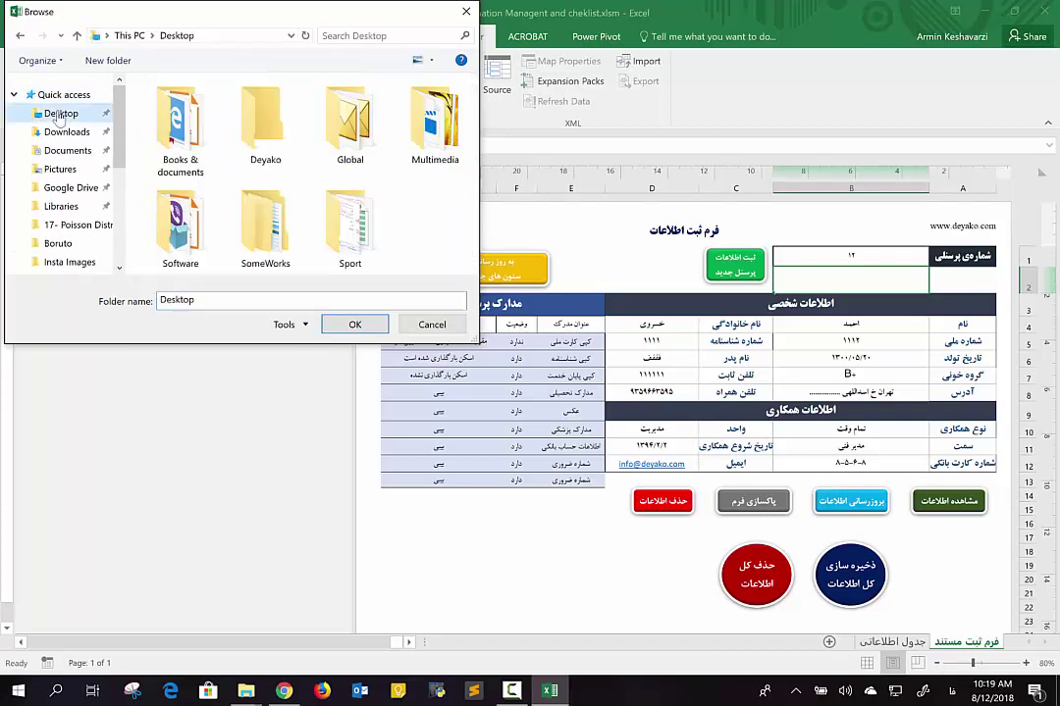
{"action": "left_click", "coordinate": [355, 323]}
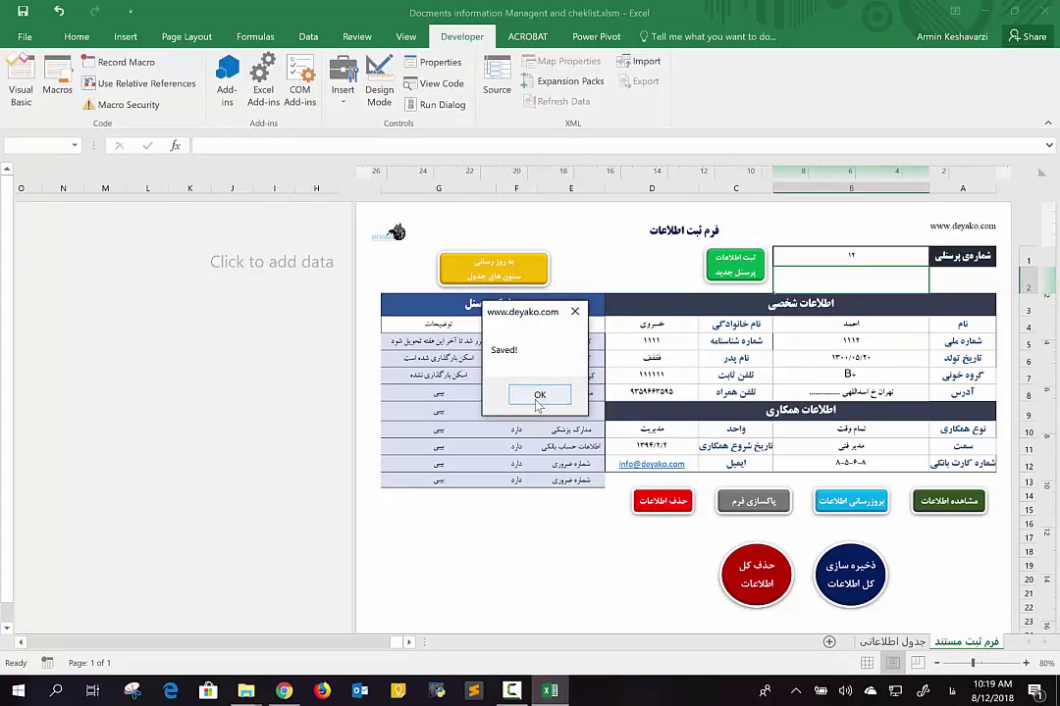
{"action": "left_click", "coordinate": [538, 395]}
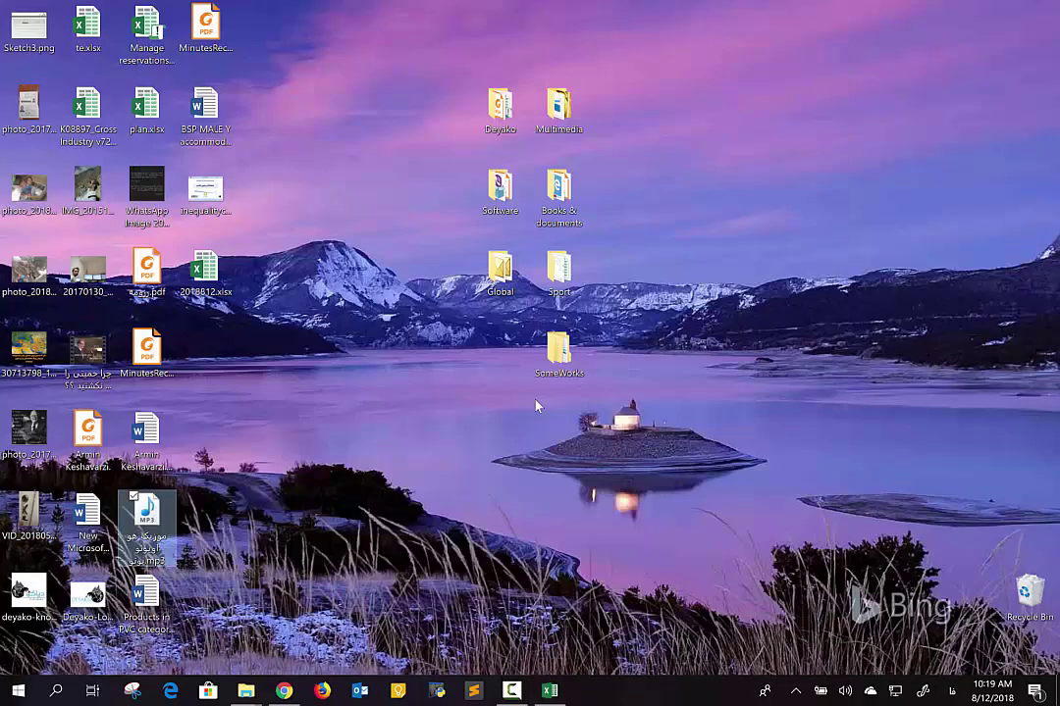
Open the exported 2018812.xlsx from the desktop to inspect it, then close it
{"action": "double_click", "coordinate": [204, 270]}
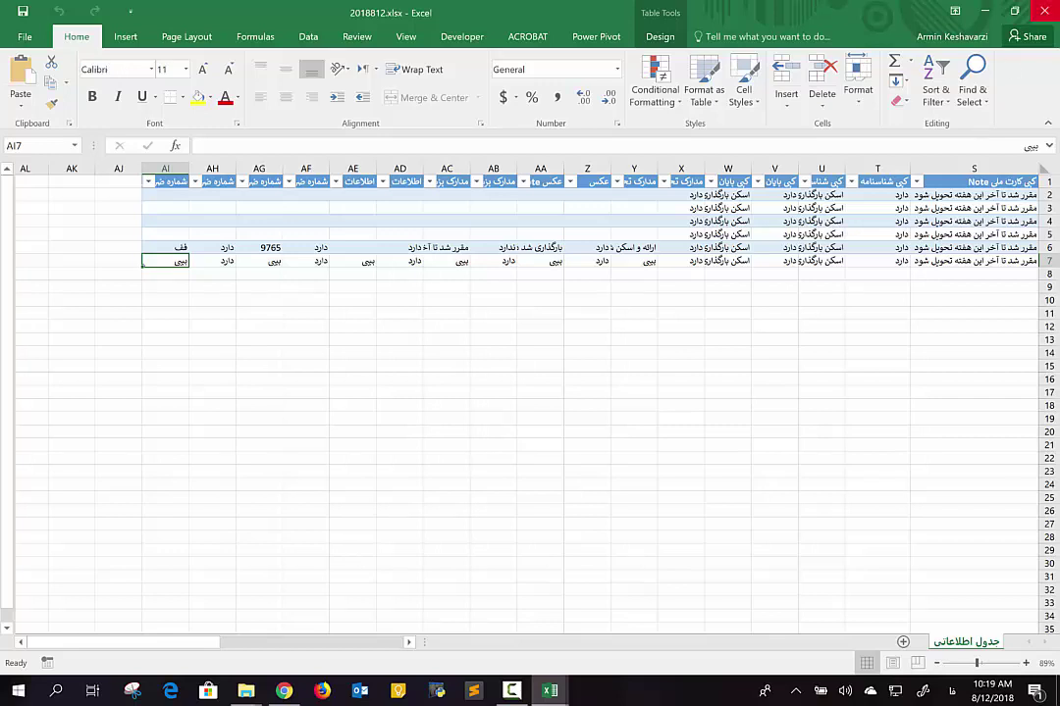
{"action": "left_click", "coordinate": [1043, 10]}
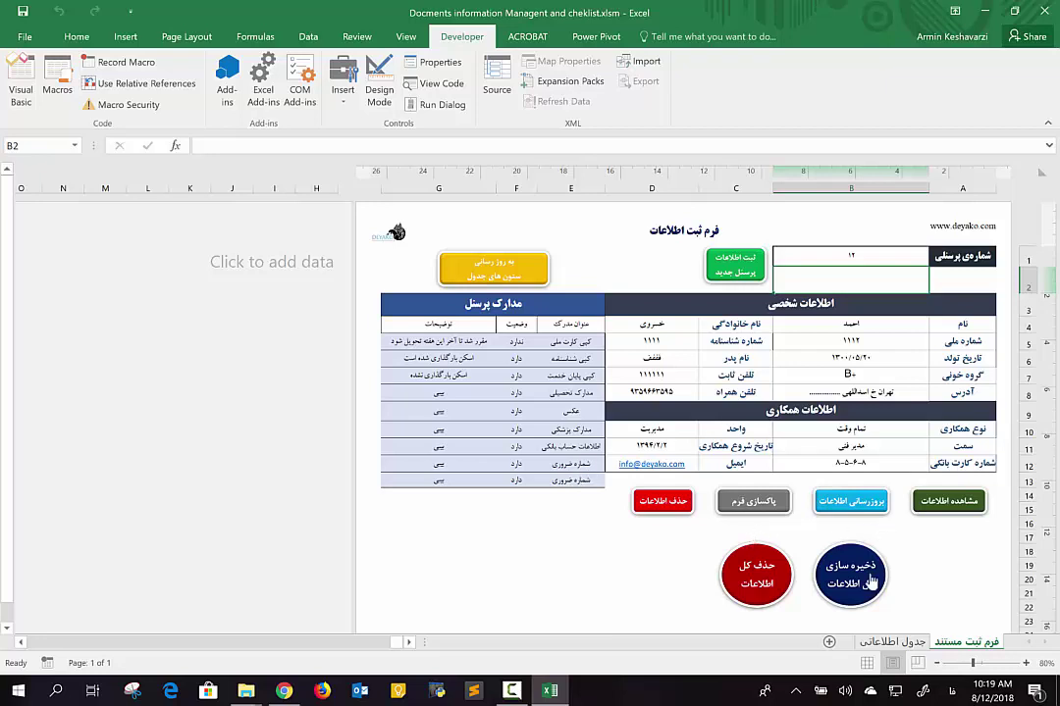
Run the view-data macro from the form to show the جدول اطلاعاتی table and scroll across its six records
{"action": "left_click", "coordinate": [919, 644]}
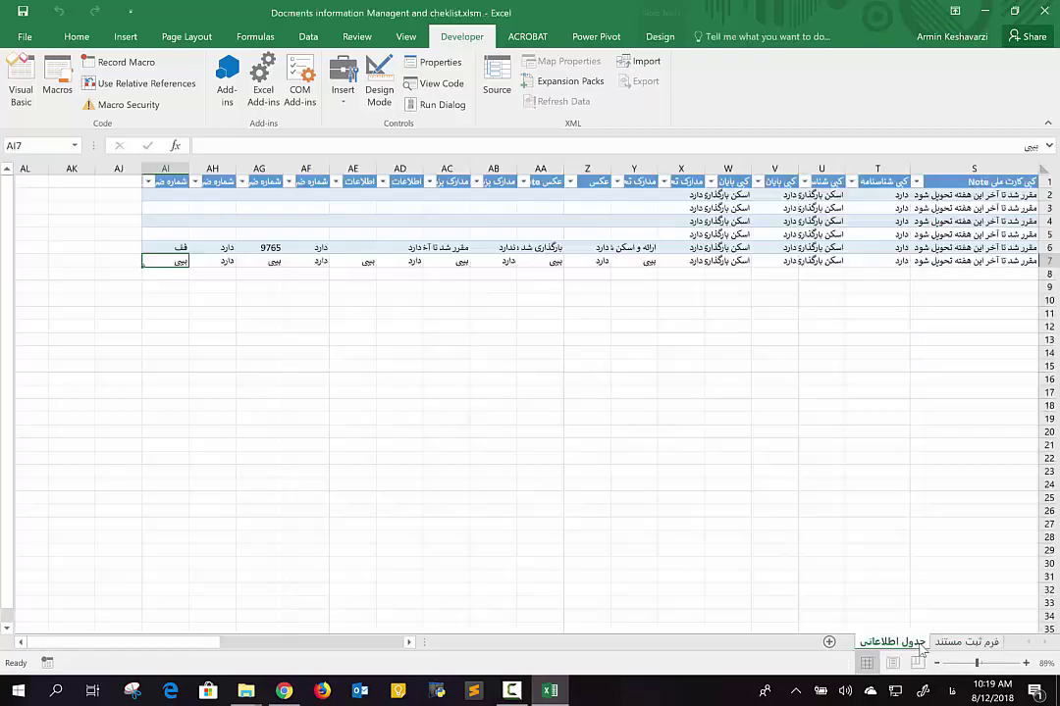
{"action": "scroll", "coordinate": [909, 250], "scroll_direction": "left", "scroll_amount": 6}
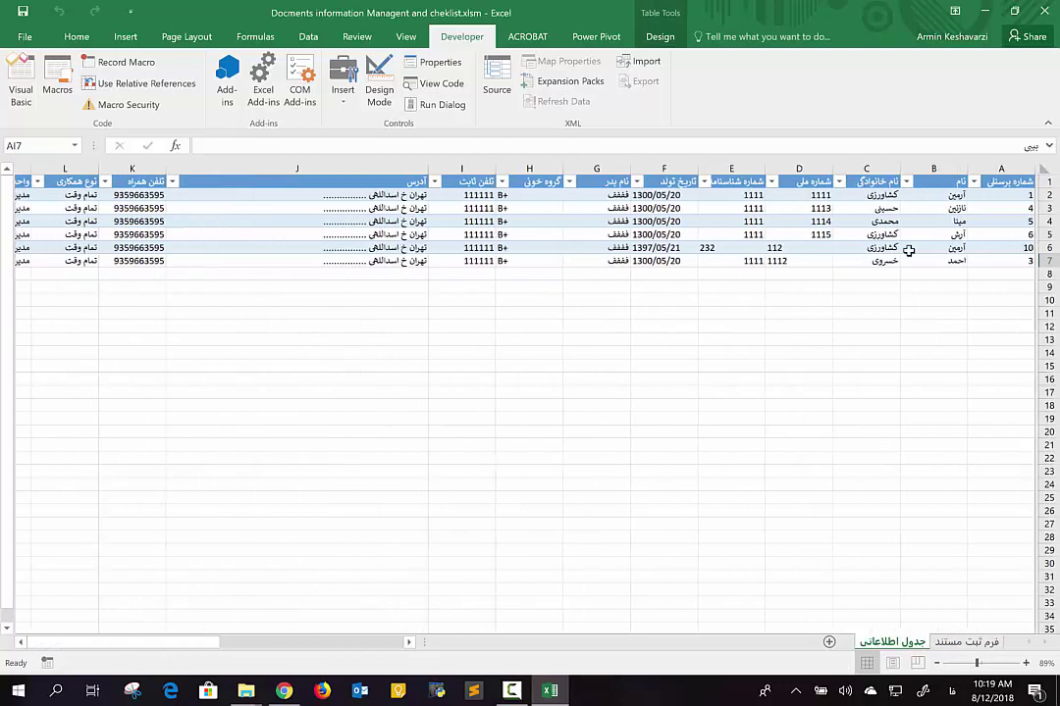
{"action": "left_click", "coordinate": [944, 643]}
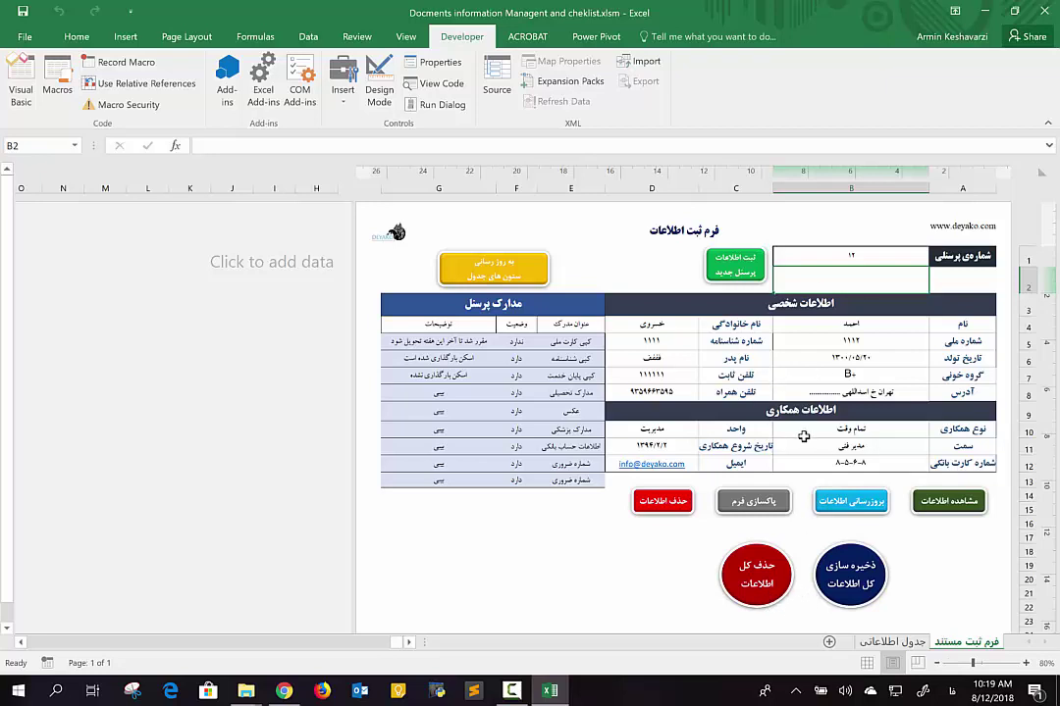
{"action": "left_click", "coordinate": [746, 549]}
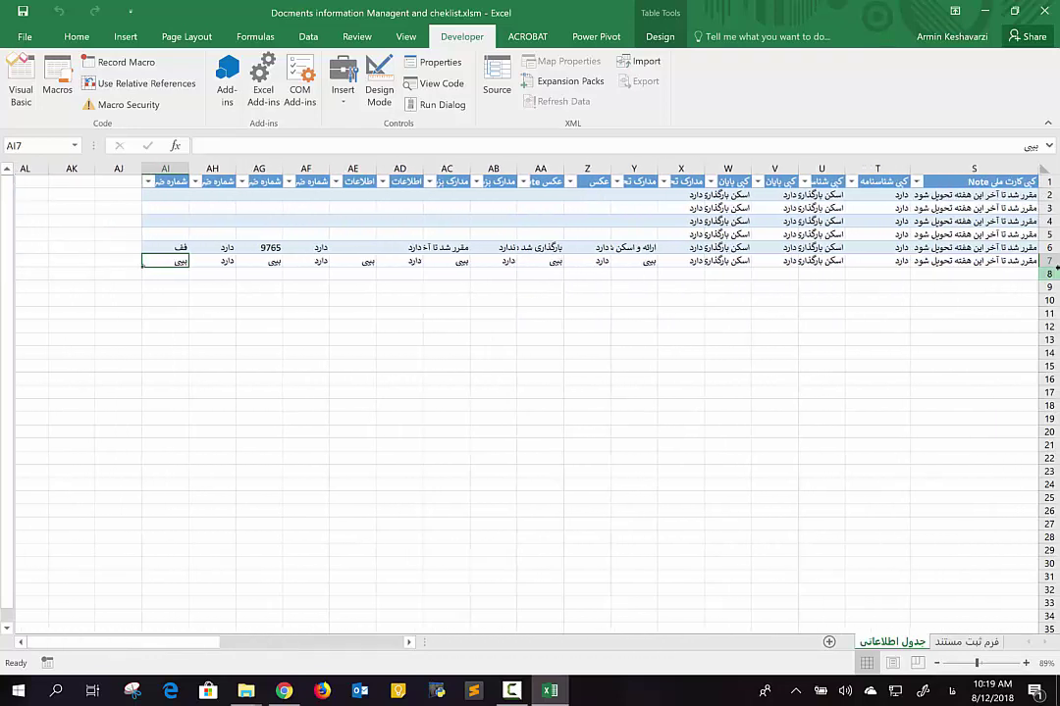
{"action": "scroll", "coordinate": [788, 301], "scroll_direction": "right", "scroll_amount": 6}
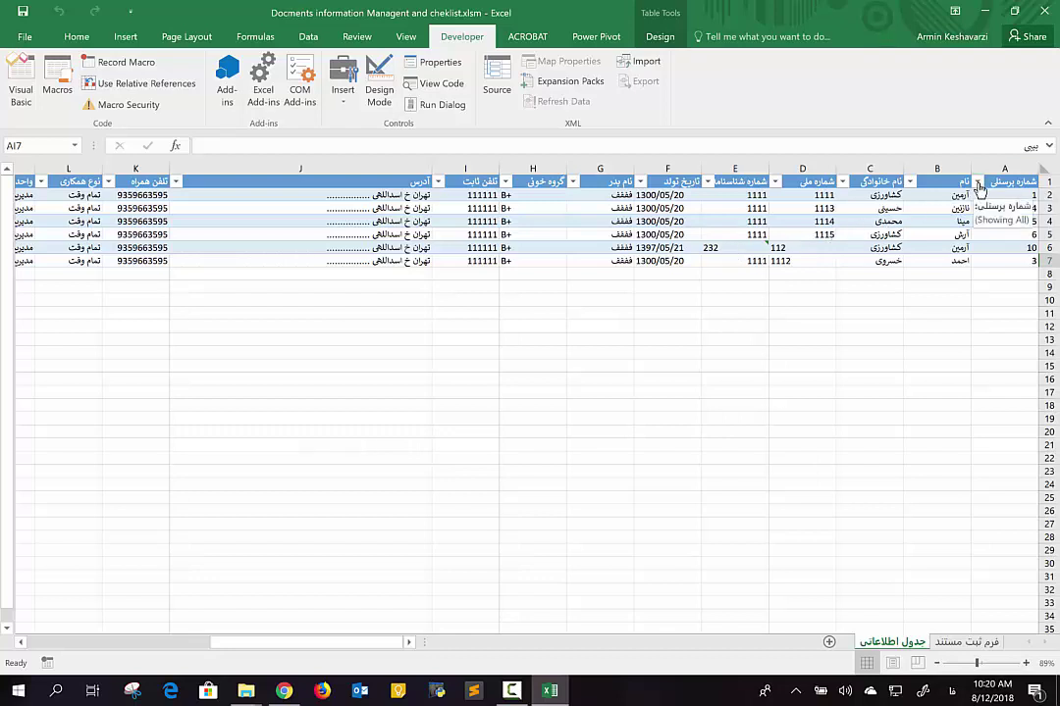
{"action": "scroll", "coordinate": [476, 206], "scroll_direction": "left", "scroll_amount": 6}
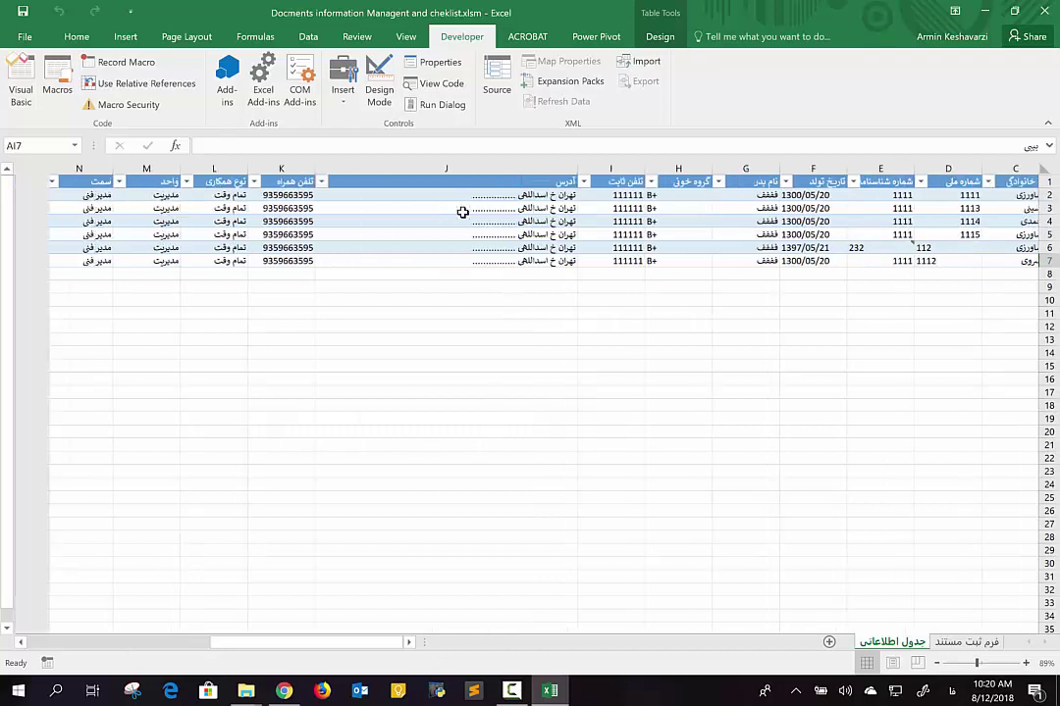
{"action": "scroll", "coordinate": [294, 206], "scroll_direction": "left", "scroll_amount": 3}
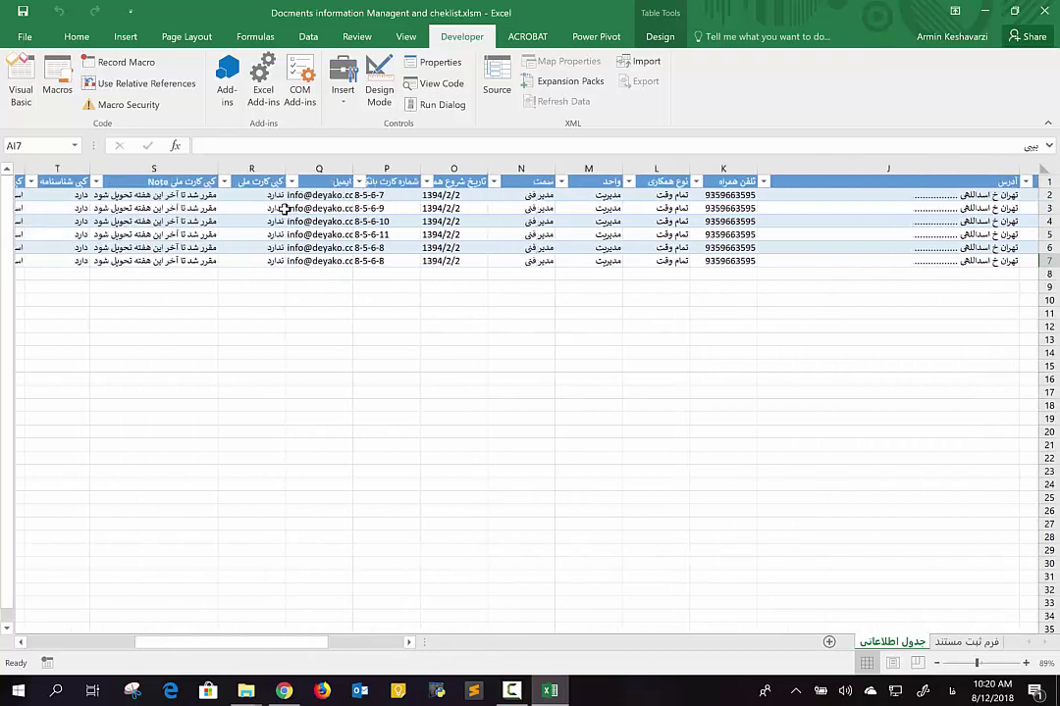
{"action": "scroll", "coordinate": [285, 208], "scroll_direction": "left", "scroll_amount": 3}
{"action": "scroll", "coordinate": [285, 208], "scroll_direction": "left", "scroll_amount": 3}
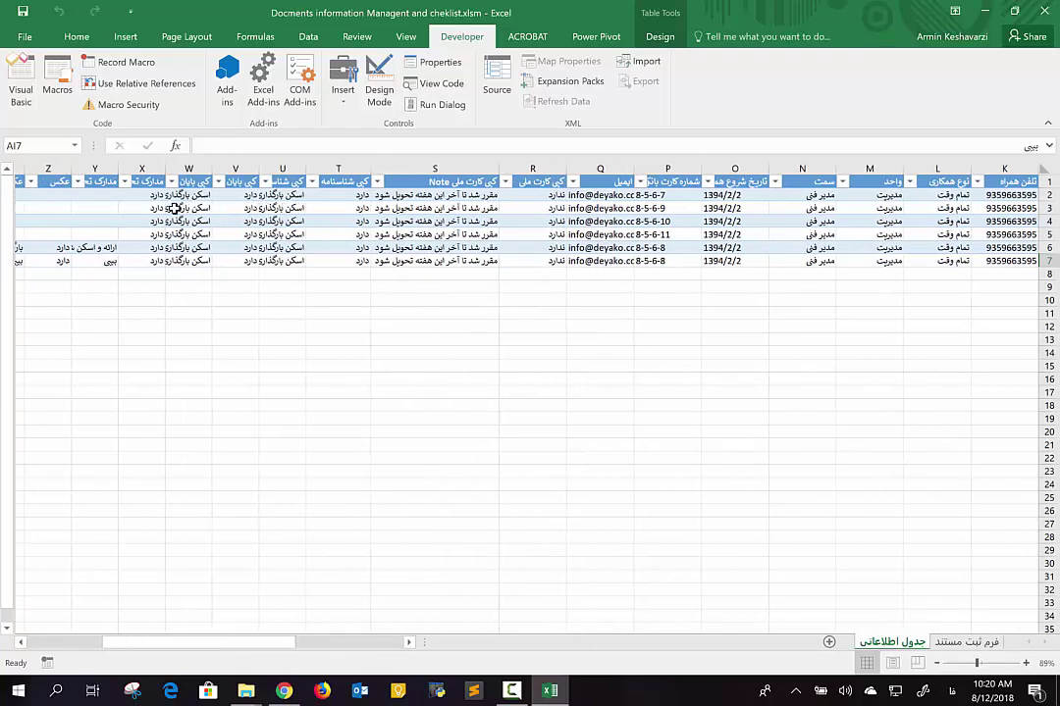
{"action": "scroll", "coordinate": [173, 209], "scroll_direction": "left", "scroll_amount": 3}
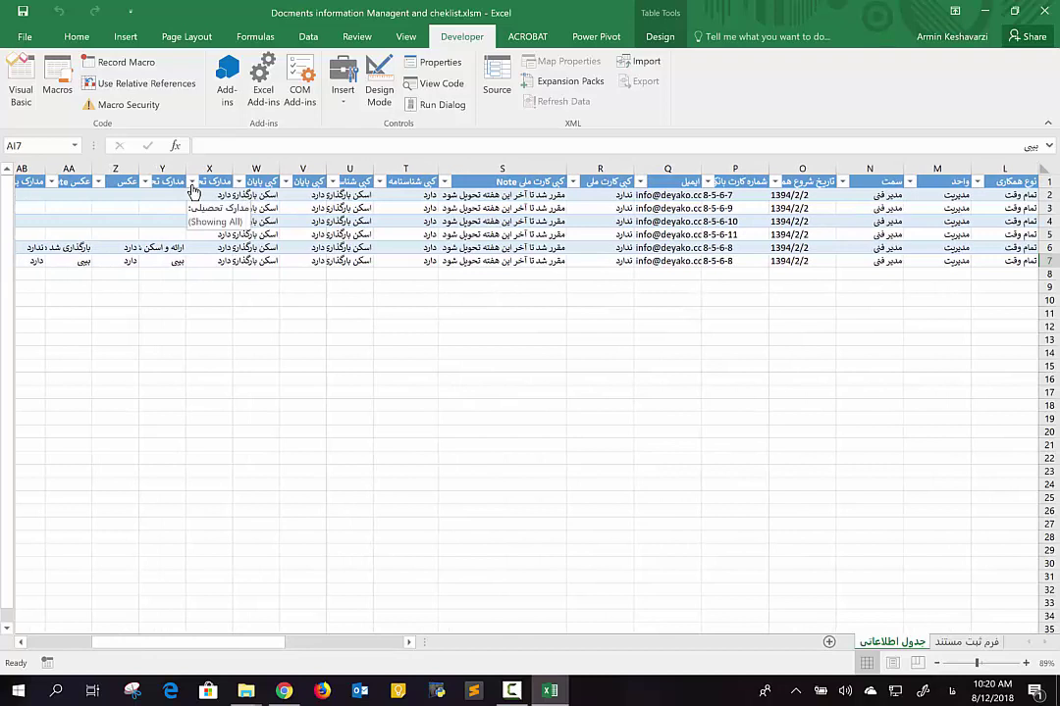
Change cell T3's status to ندارد
{"action": "left_click", "coordinate": [193, 183]}
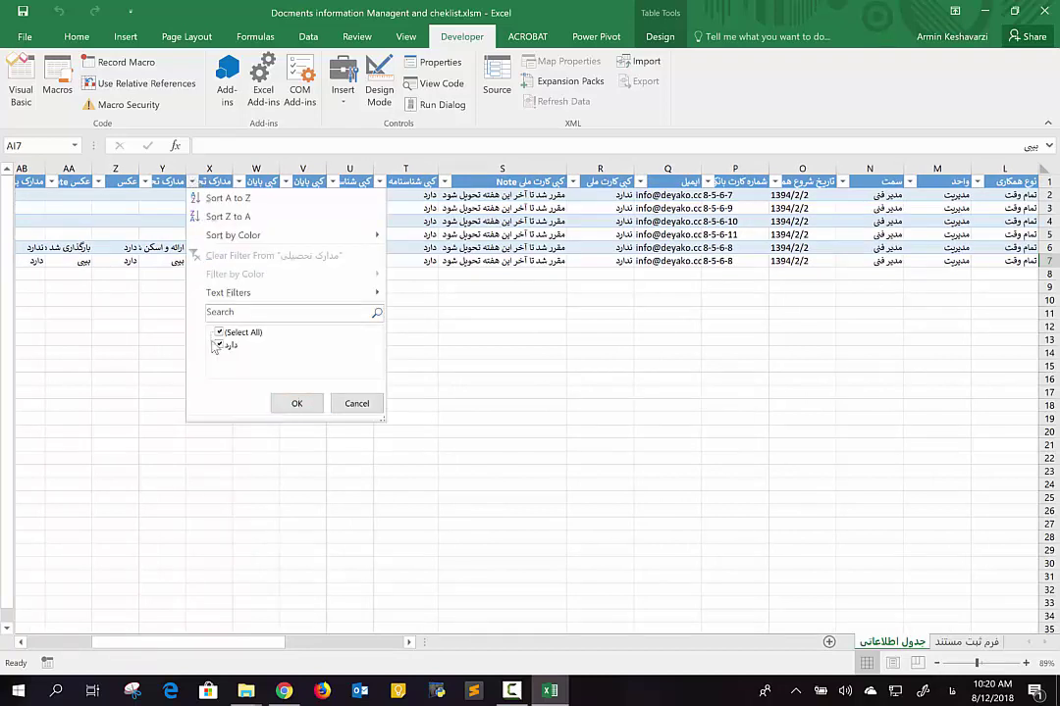
{"action": "left_click", "coordinate": [181, 282]}
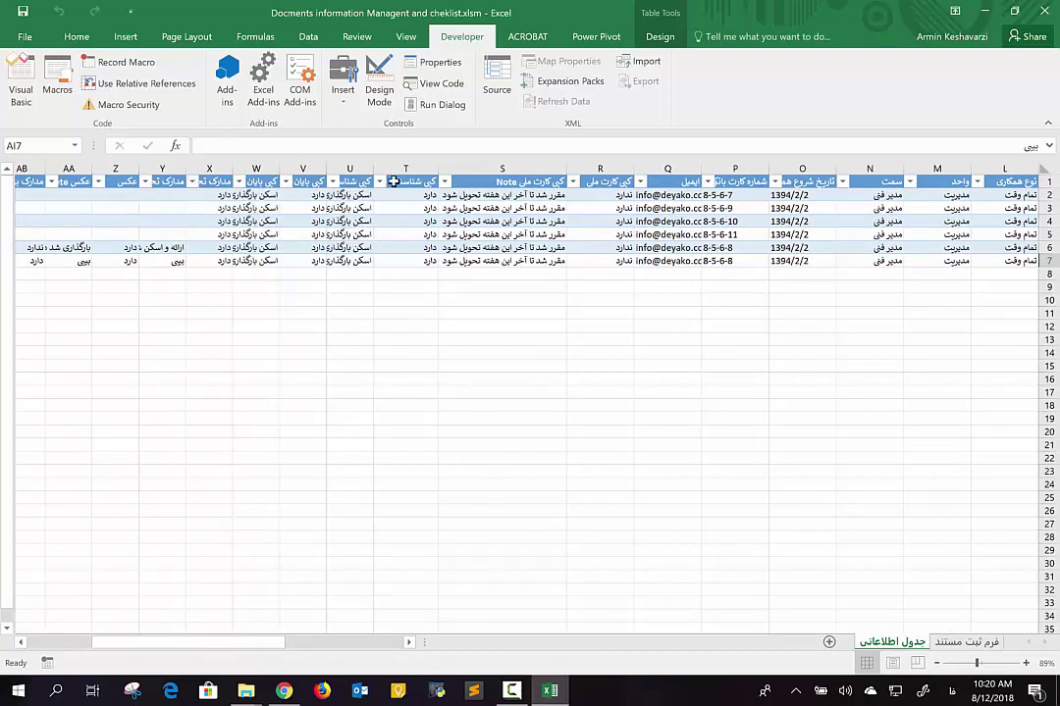
{"action": "left_click", "coordinate": [409, 210]}
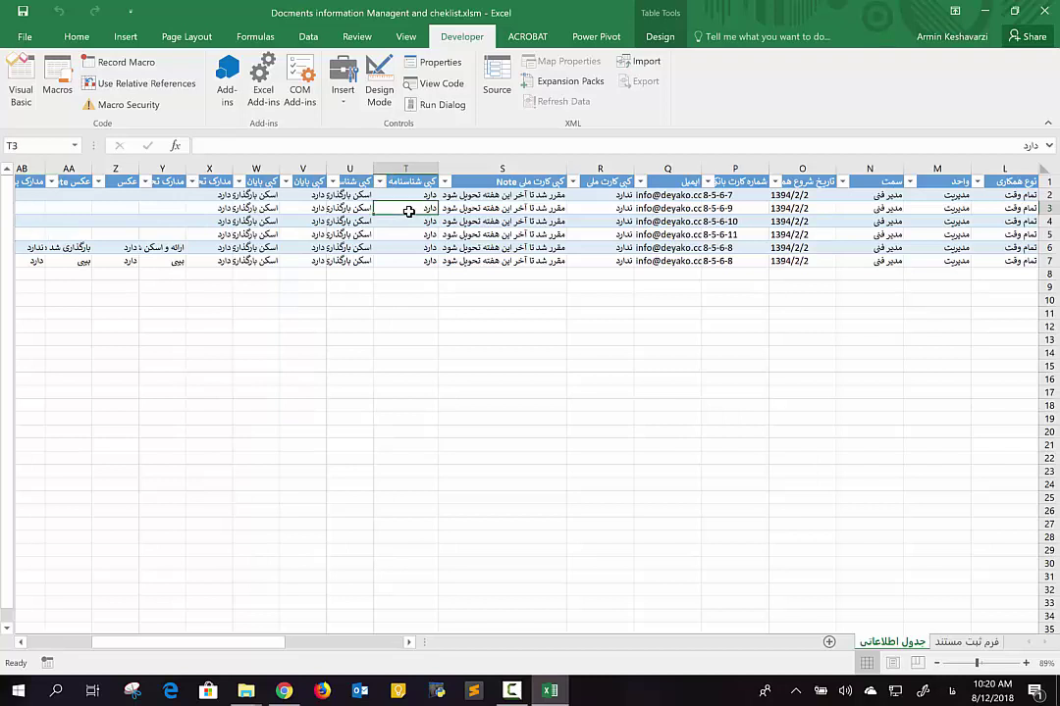
{"action": "type", "text": "ندا"}
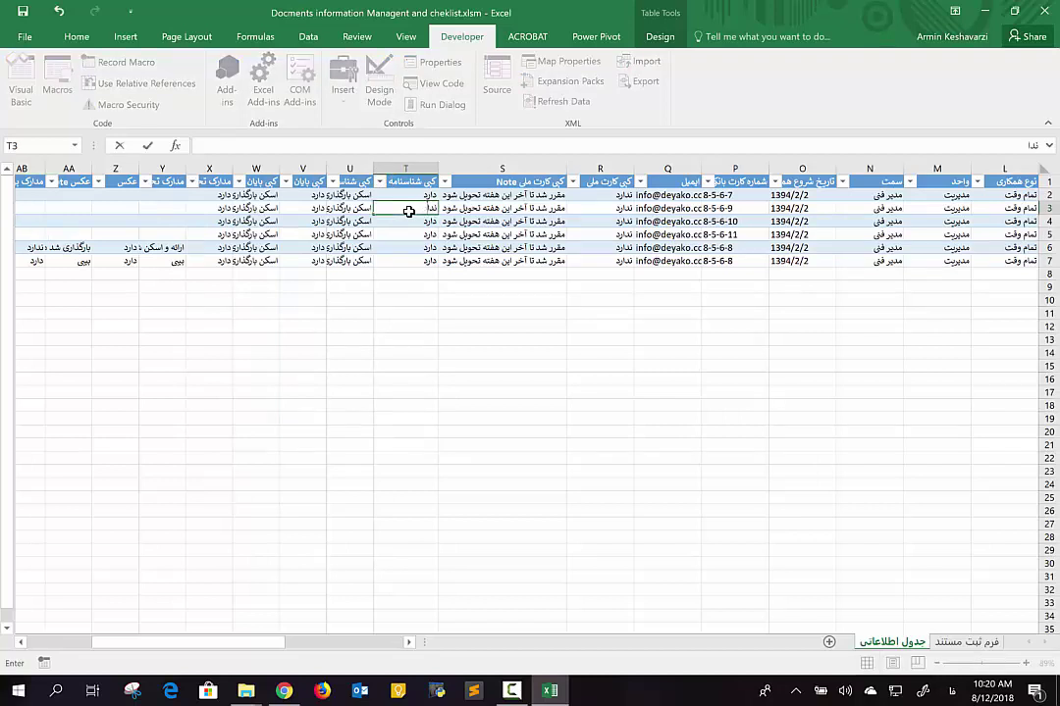
{"action": "type", "text": "رد"}
{"action": "key", "text": "Return"}
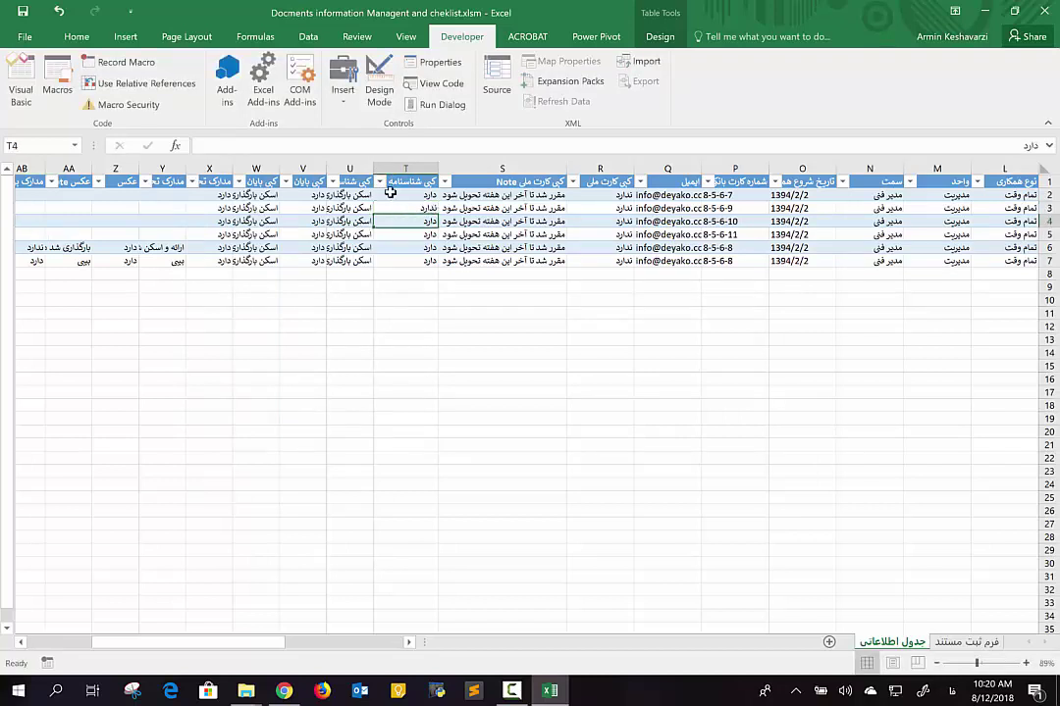
Filter column T to show only دارد records, then only ندارد records
{"action": "left_click", "coordinate": [379, 182]}
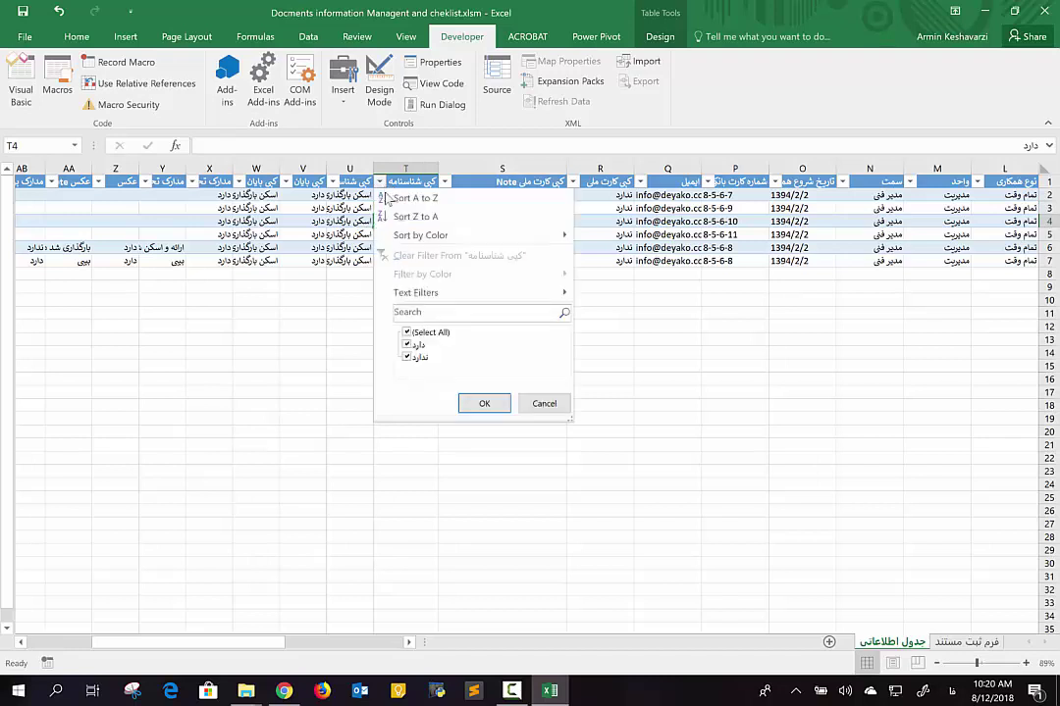
{"action": "left_click", "coordinate": [405, 335]}
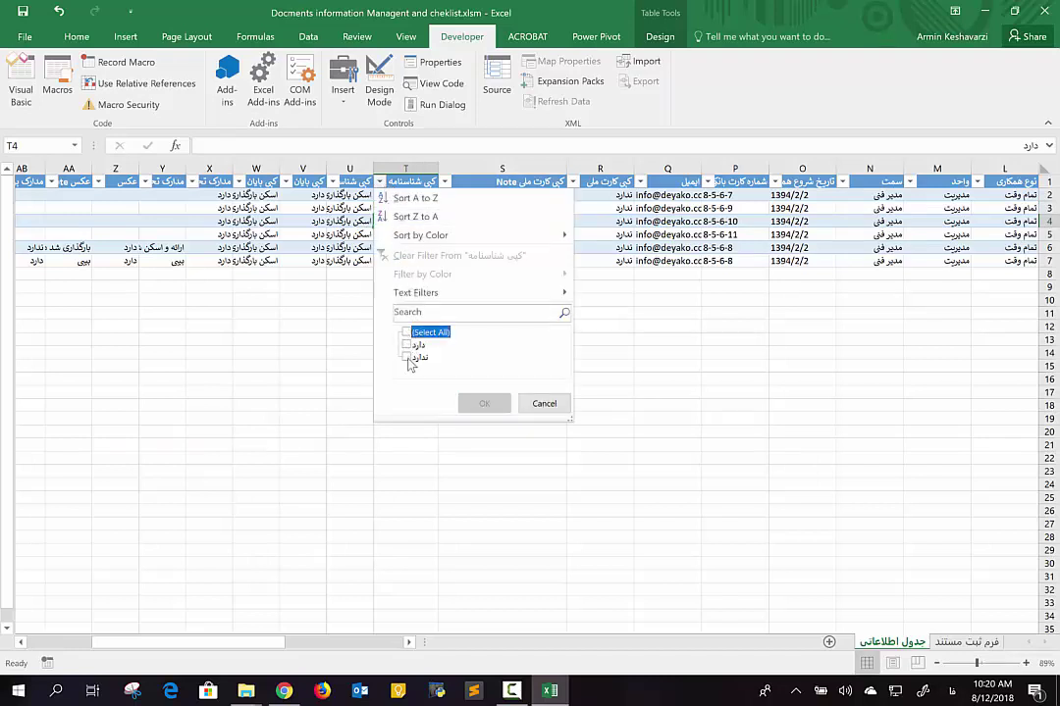
{"action": "left_click", "coordinate": [406, 345]}
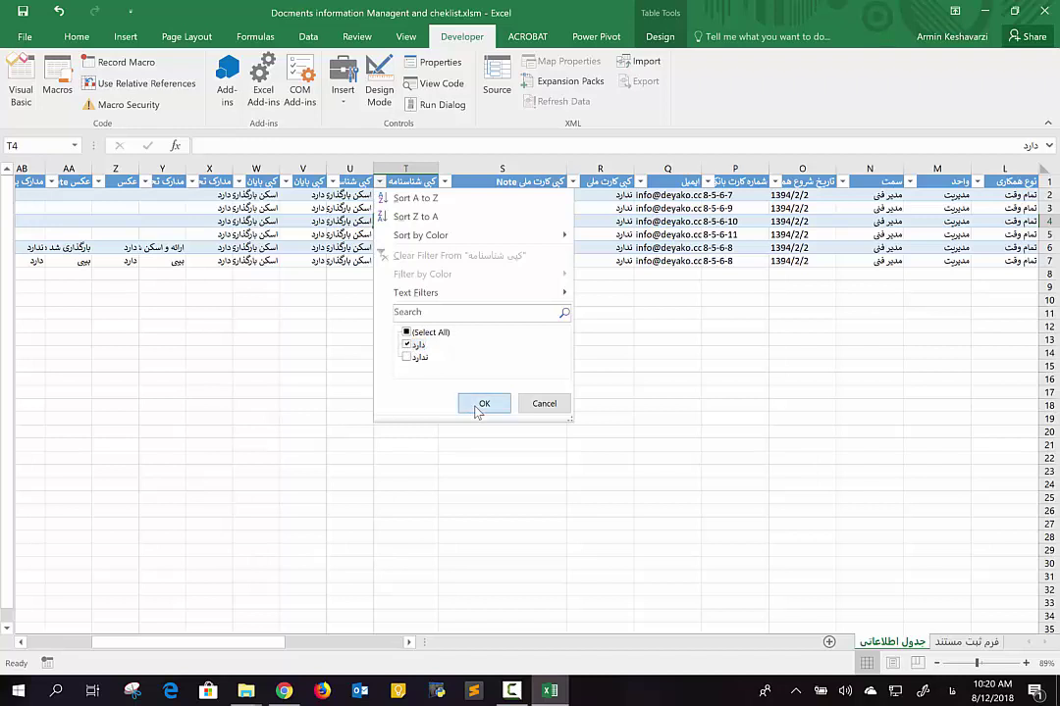
{"action": "left_click", "coordinate": [484, 403]}
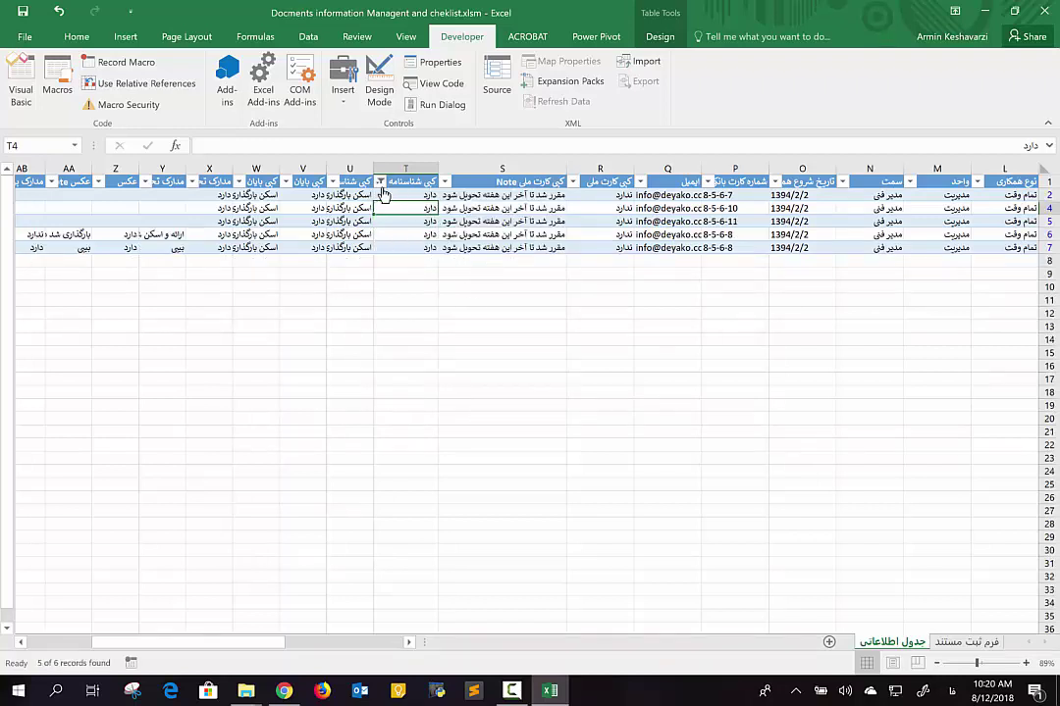
{"action": "left_click", "coordinate": [378, 181]}
{"action": "left_click", "coordinate": [408, 334]}
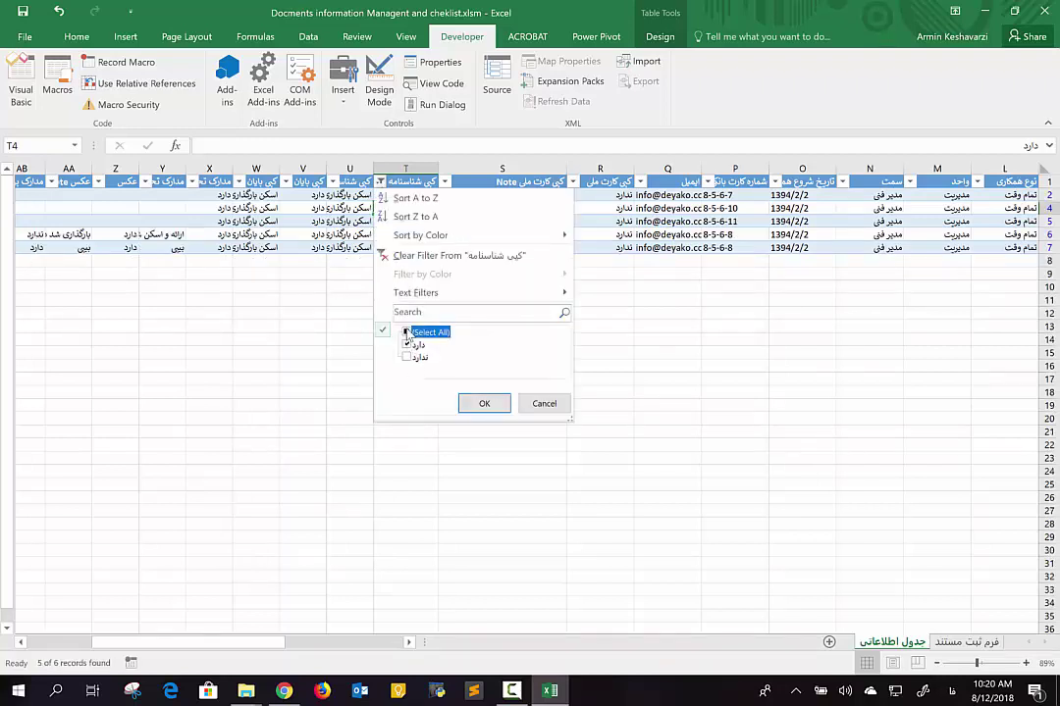
{"action": "left_click", "coordinate": [406, 345]}
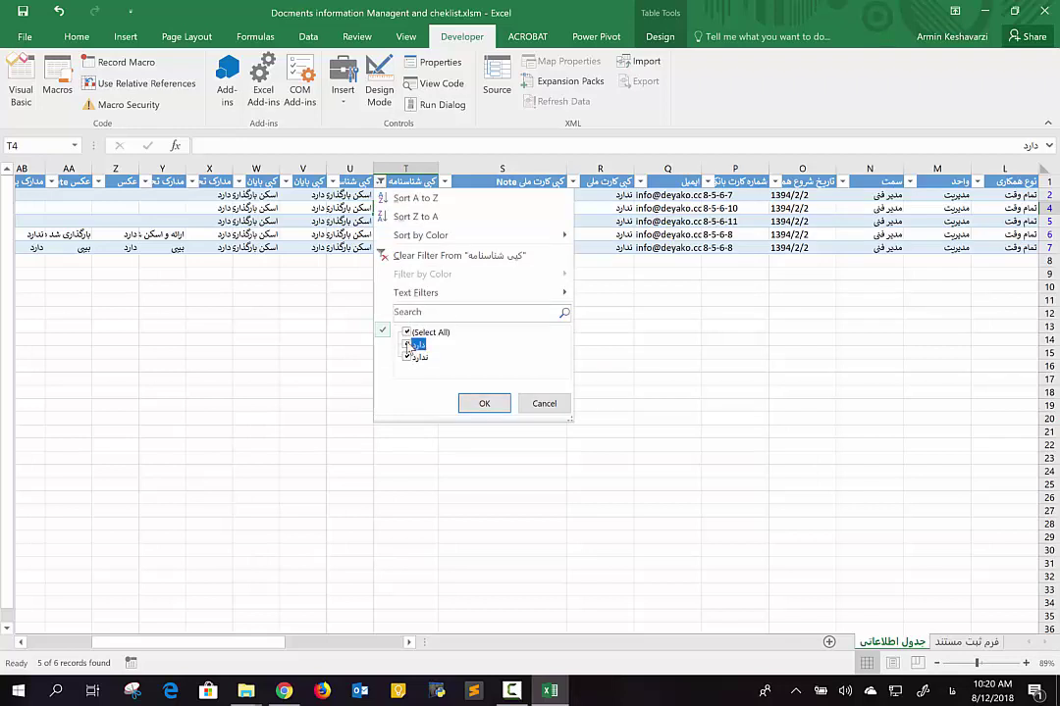
{"action": "left_click", "coordinate": [481, 403]}
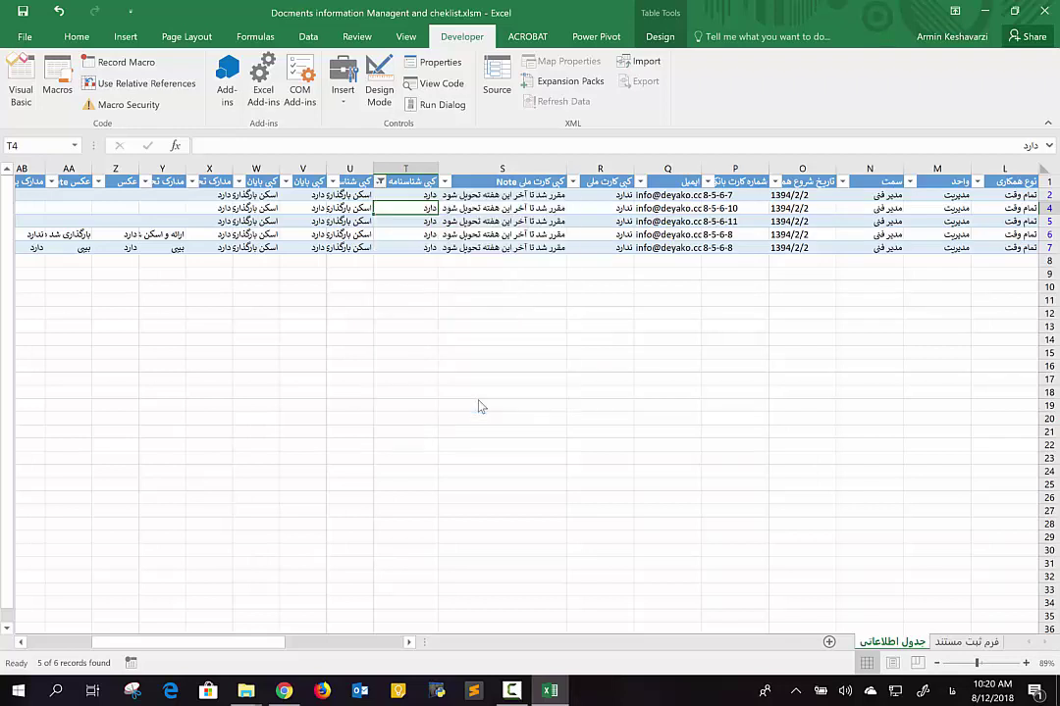
Clear column T's filter and return to the فرم ثبت مستند form sheet
{"action": "left_click", "coordinate": [379, 182]}
{"action": "left_click", "coordinate": [388, 257]}
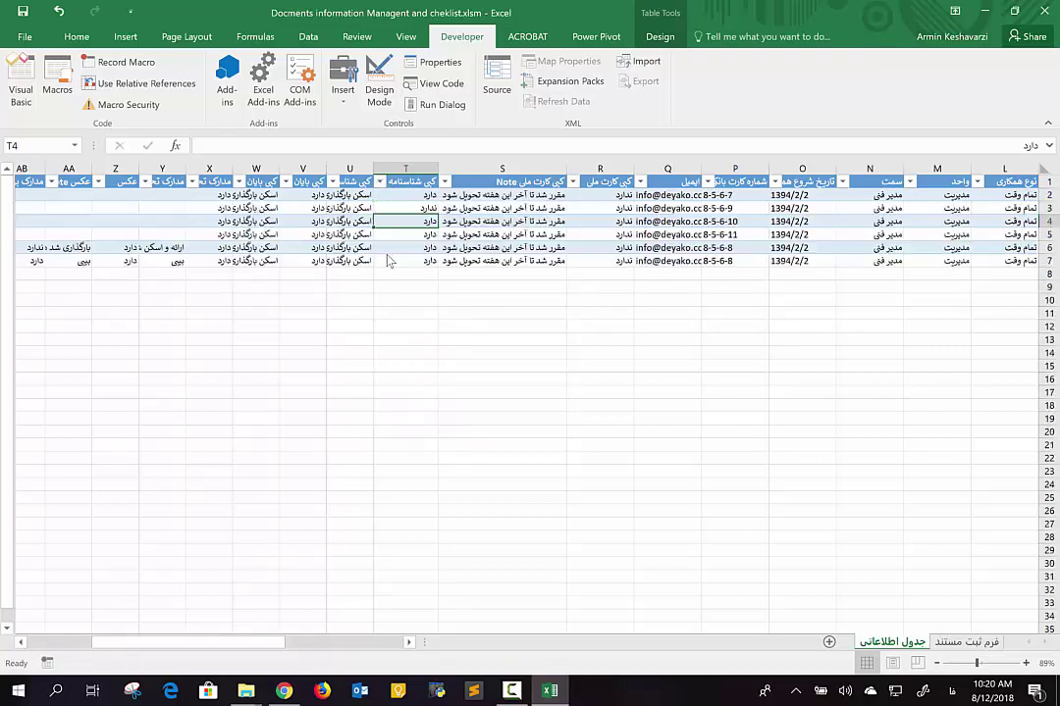
{"action": "scroll", "coordinate": [387, 260], "scroll_direction": "left", "scroll_amount": 5}
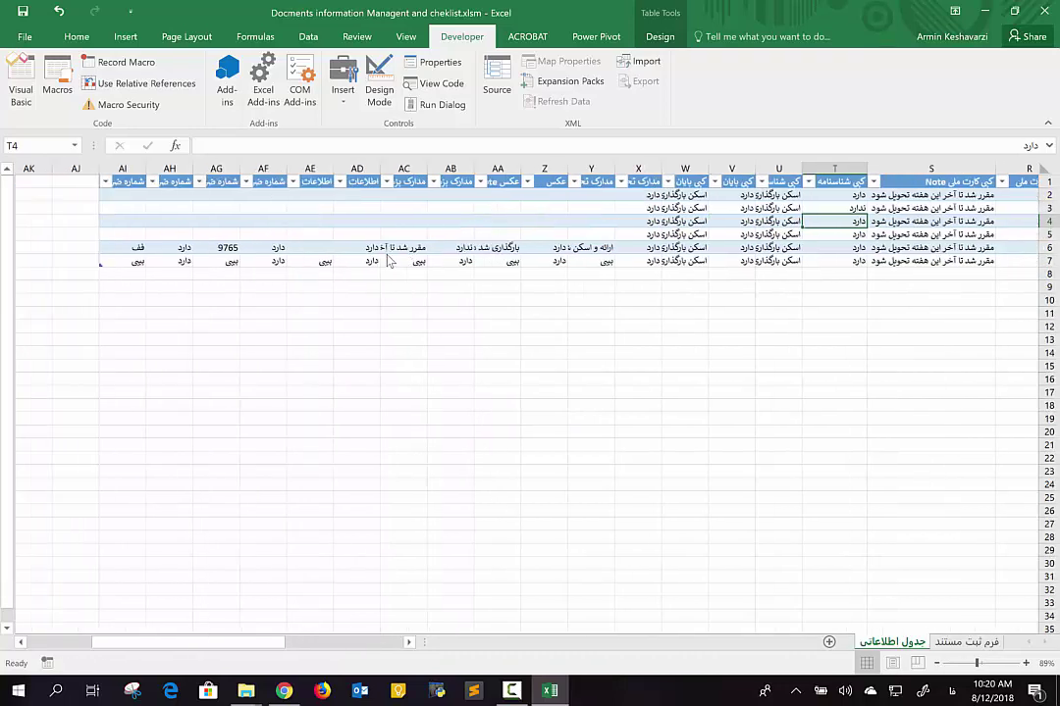
{"action": "scroll", "coordinate": [388, 260], "scroll_direction": "right", "scroll_amount": 8}
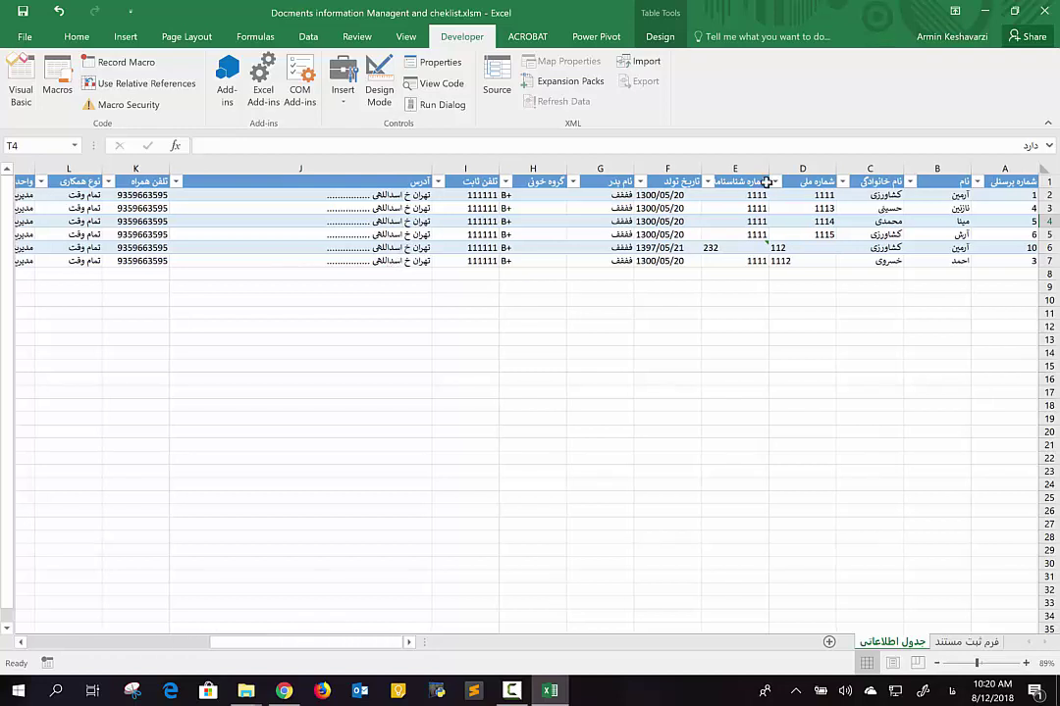
{"action": "left_click", "coordinate": [965, 196]}
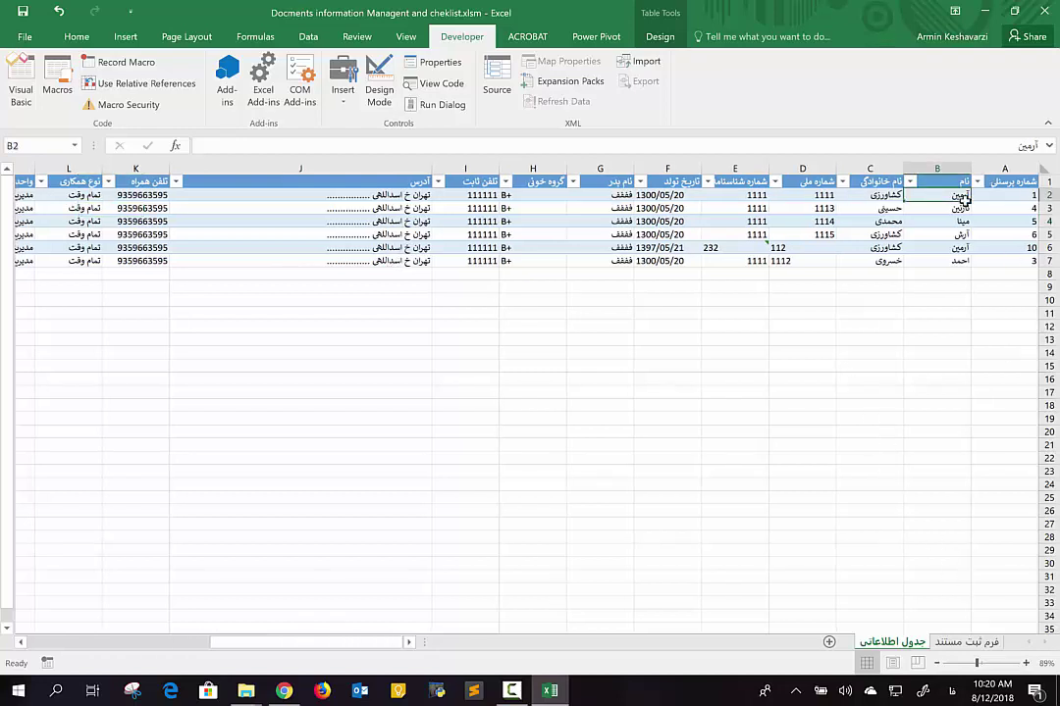
{"action": "left_click", "coordinate": [968, 643]}
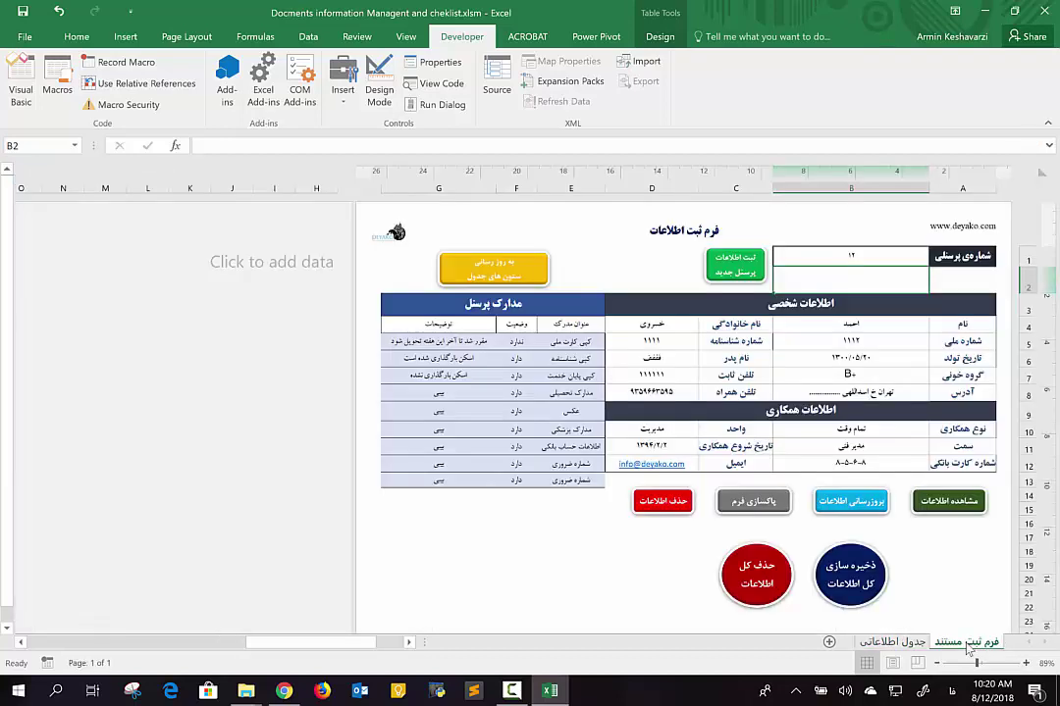